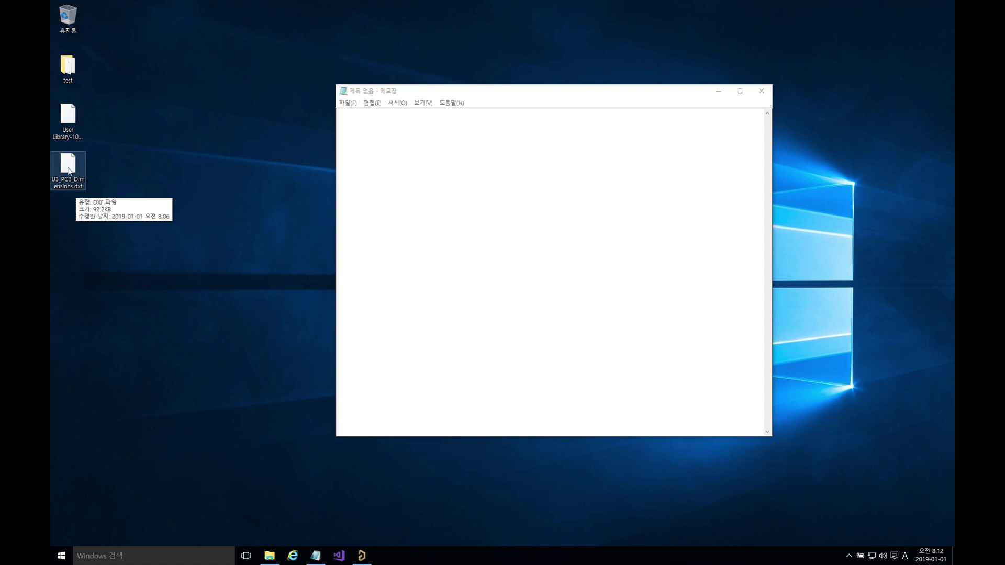
Open U3_PCB_Dimensions.dxf from the desktop in the empty Notepad window.
drag(69, 167, 407, 173)
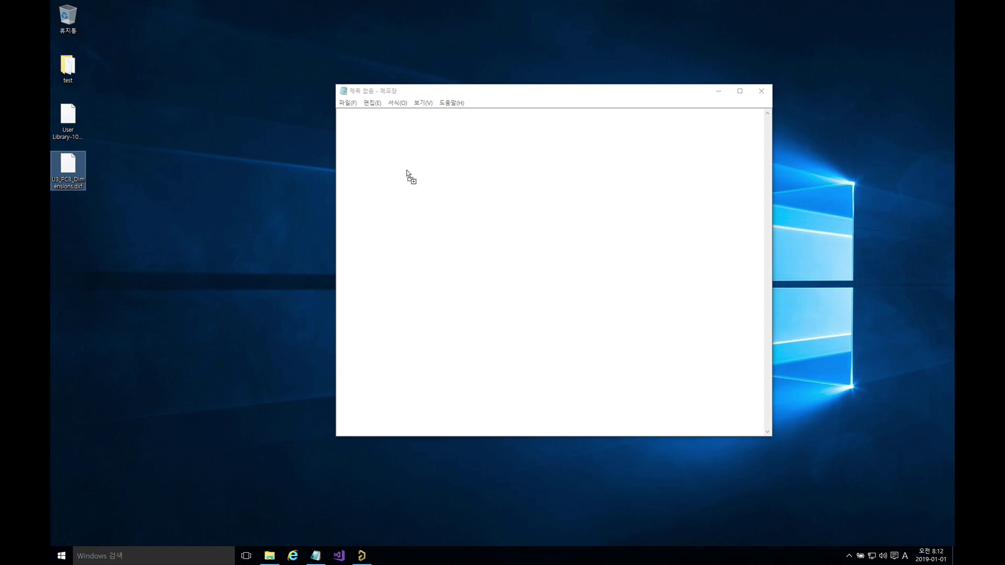
drag(406, 173, 407, 172)
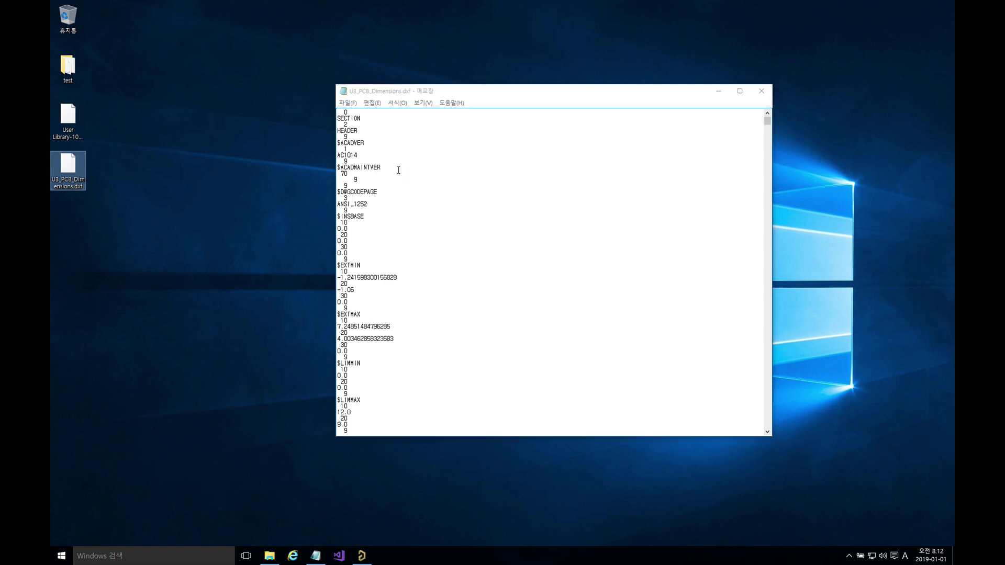
click(398, 170)
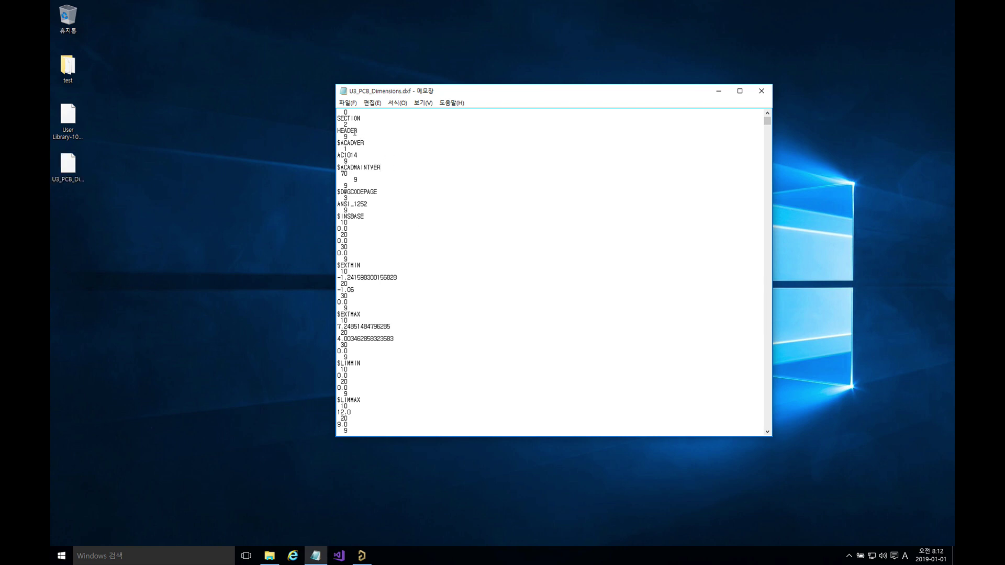
Examine the DXF file's header section and coordinate entries, and close Notepad.
drag(340, 117, 401, 226)
scroll(413, 233, down, 9)
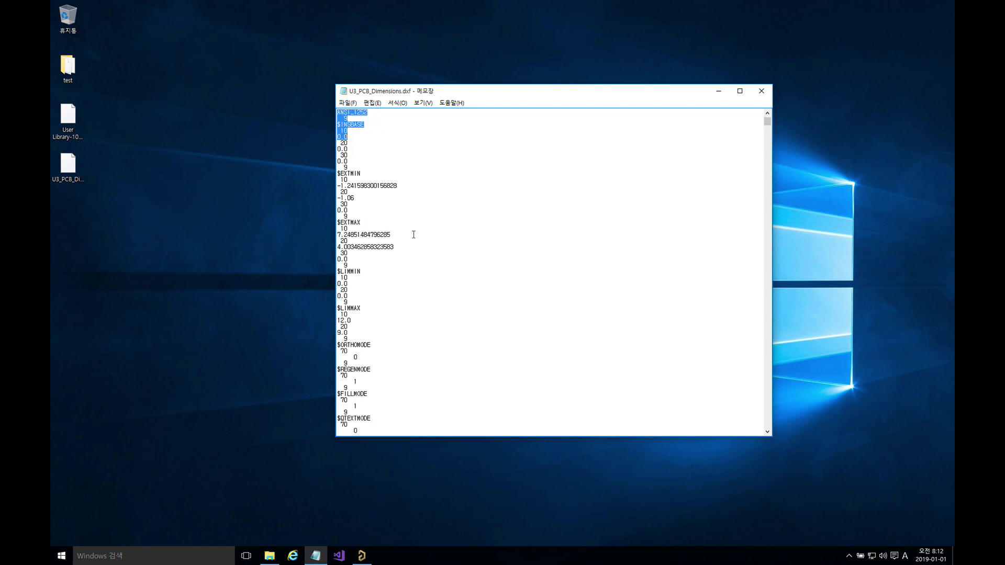
scroll(413, 233, up, 9)
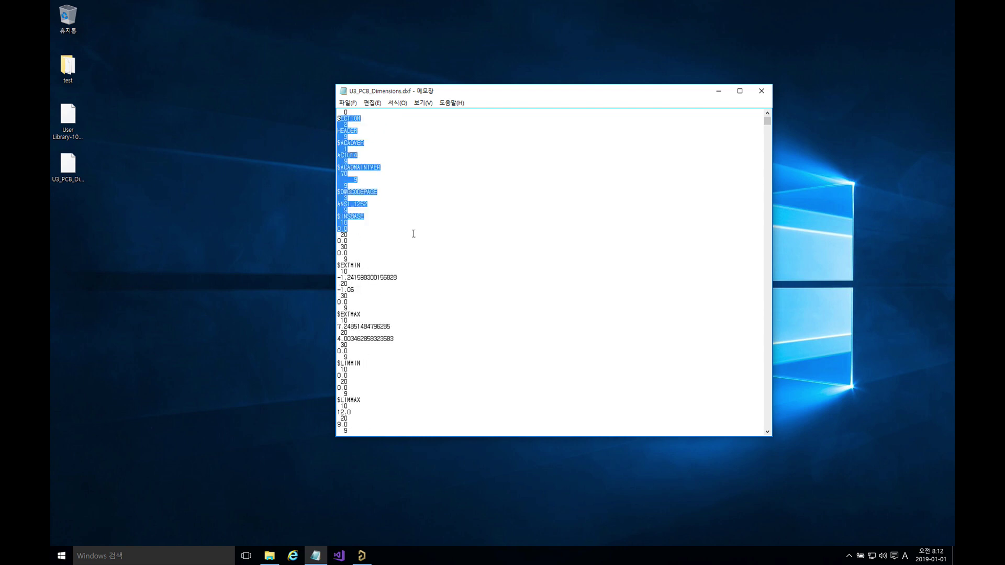
click(403, 201)
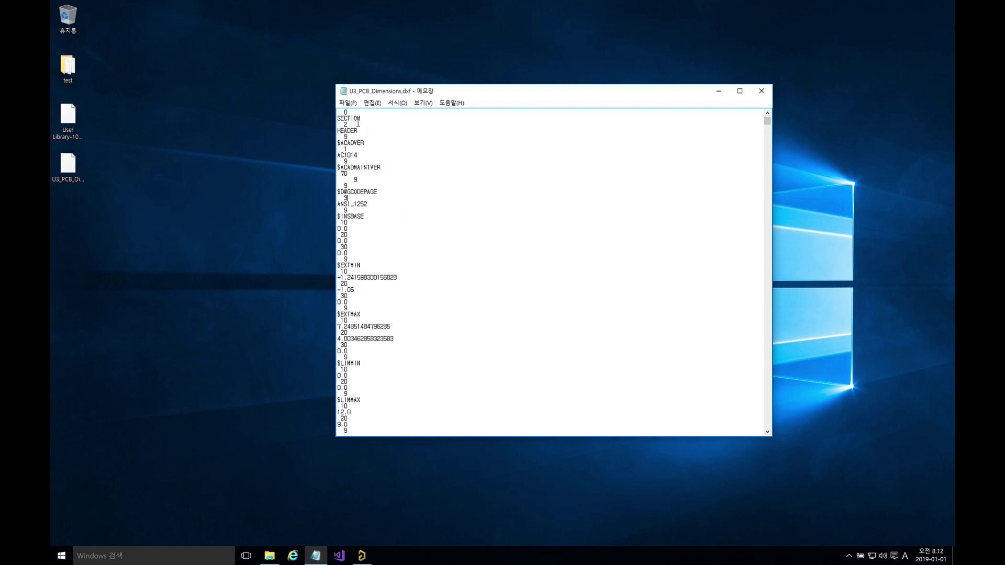
drag(356, 222, 330, 247)
click(355, 225)
click(352, 235)
click(355, 226)
drag(349, 229, 336, 248)
click(345, 235)
click(348, 244)
scroll(353, 251, down, 20)
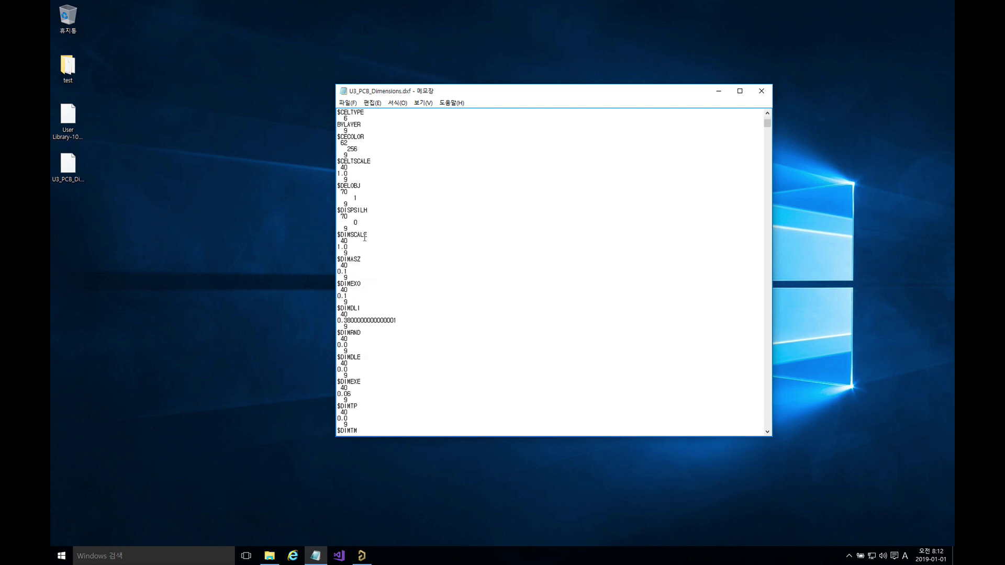
scroll(365, 237, down, 12)
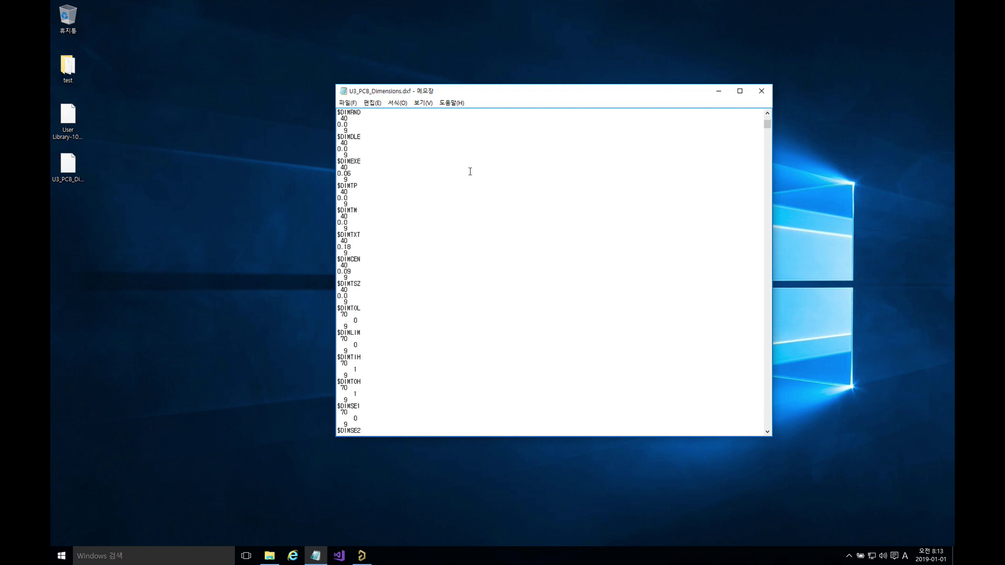
click(761, 91)
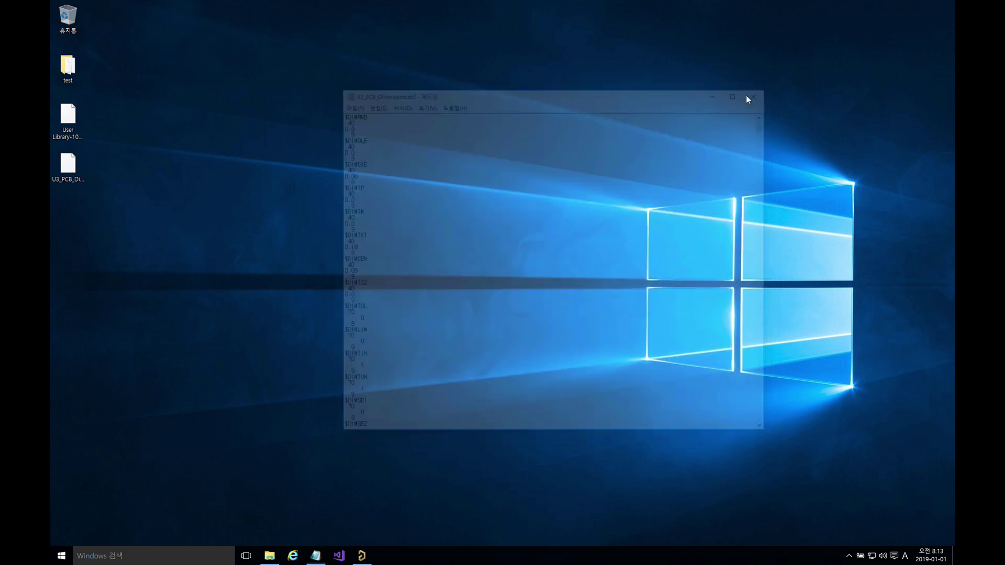
Switch to Altium Designer and add a new PCB document to PCB_Project1.
click(362, 555)
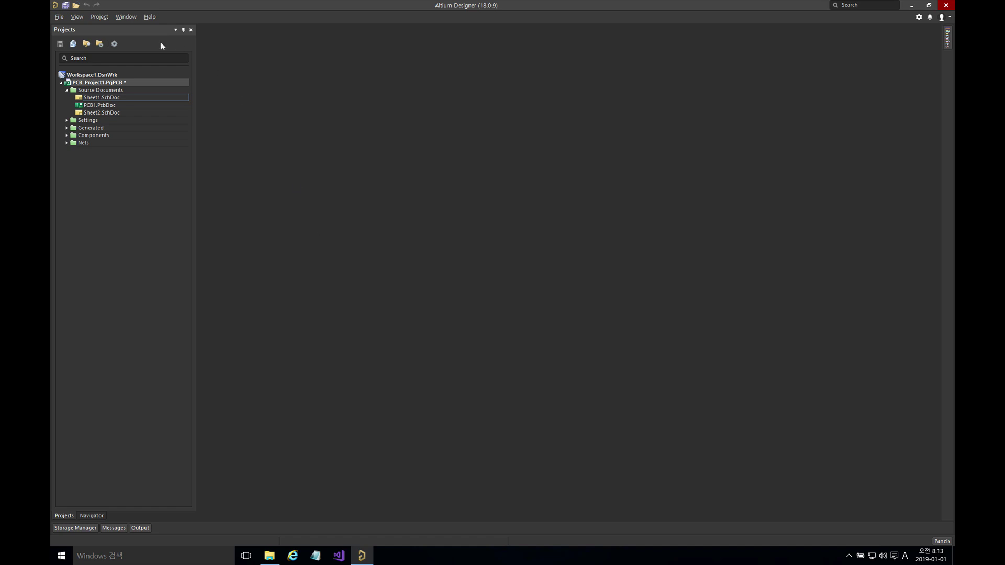
click(59, 17)
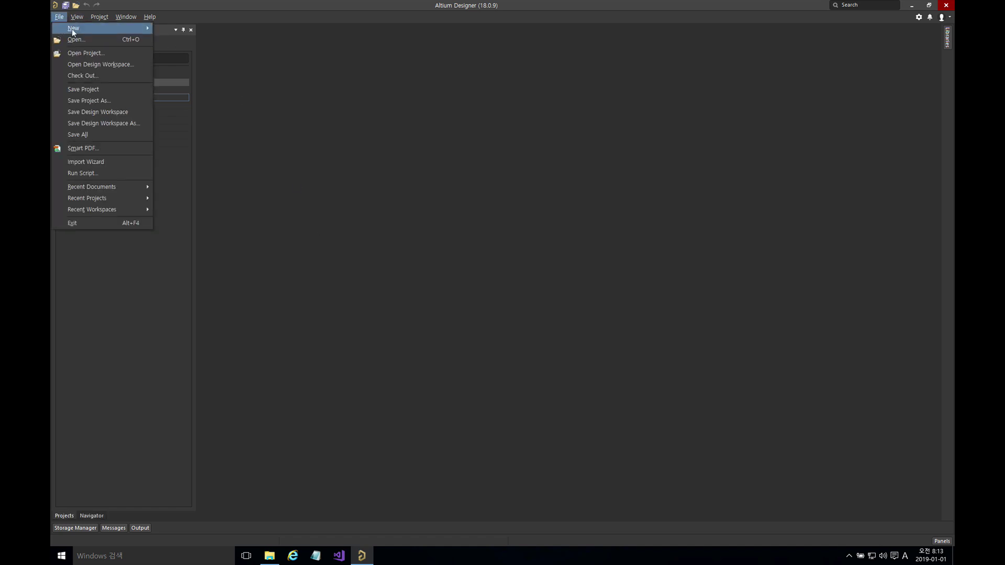
mouse_move(74, 30)
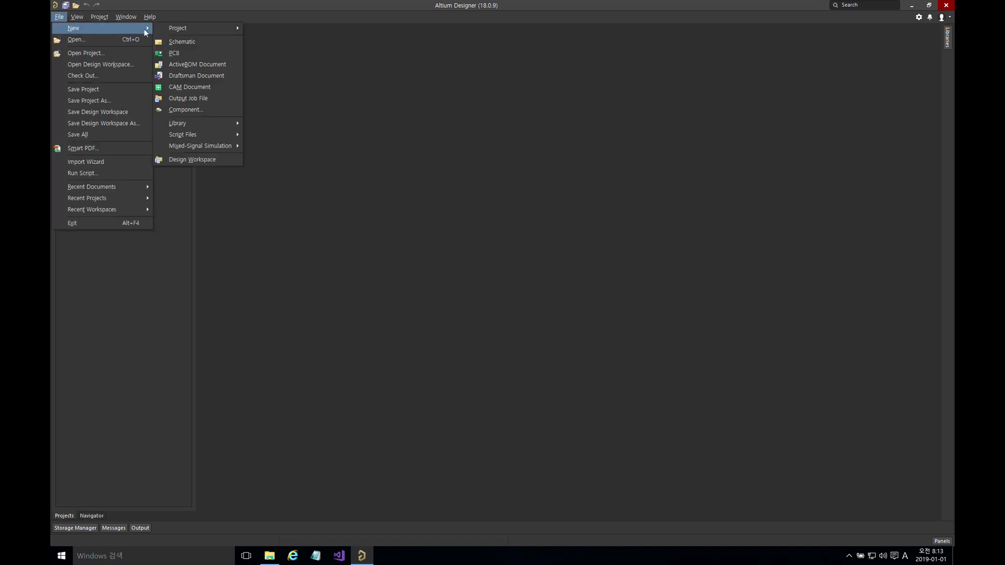
click(177, 53)
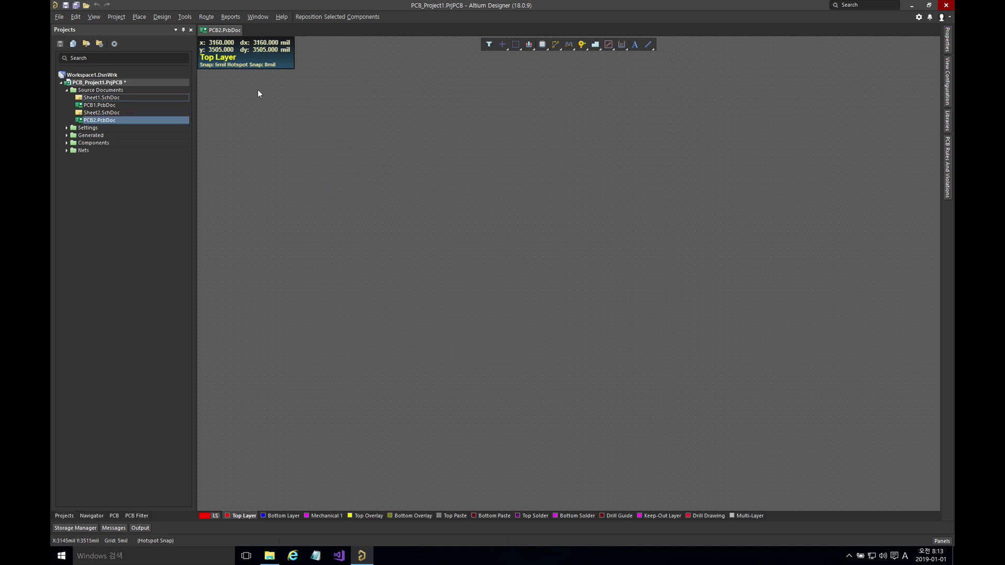
Start a DXF/DWG import of U3_PCB_Dimensions.dxf into the new PCB document.
click(61, 17)
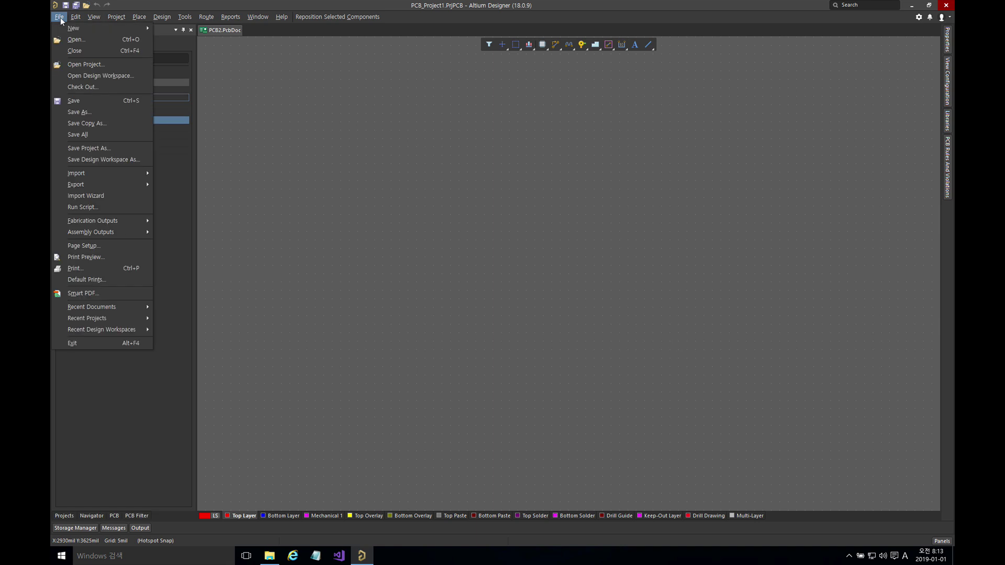
mouse_move(112, 173)
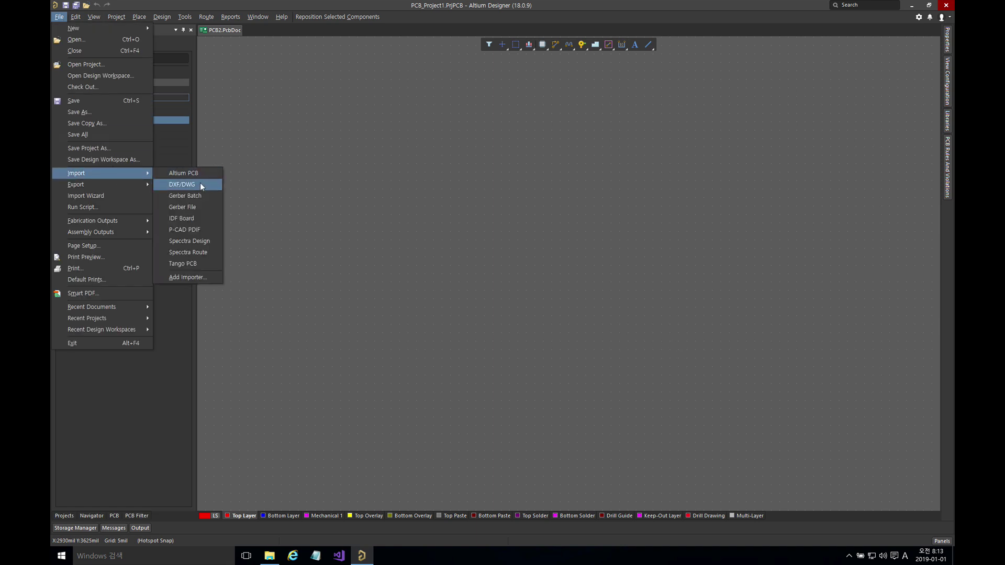
click(188, 184)
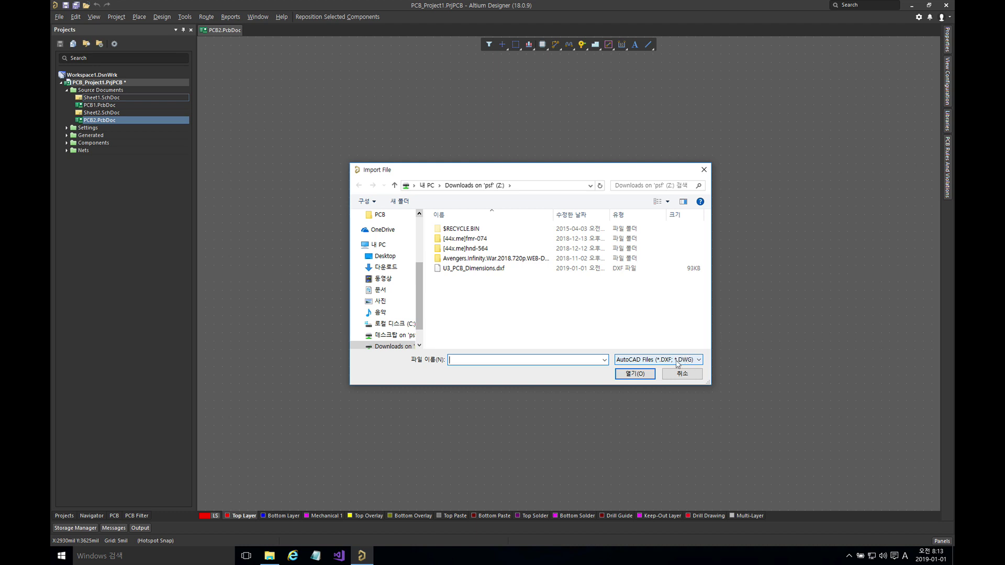
click(497, 271)
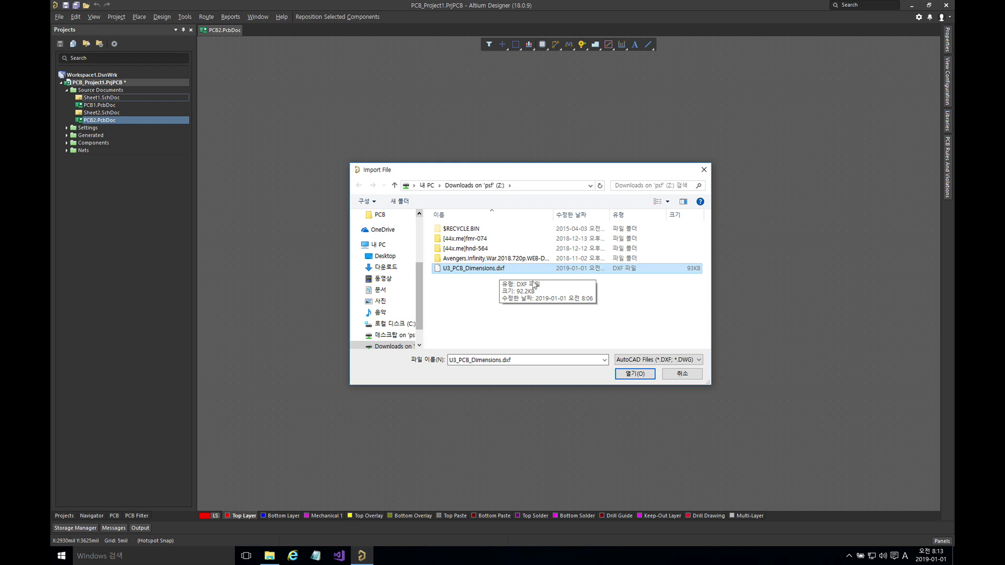
key(Return)
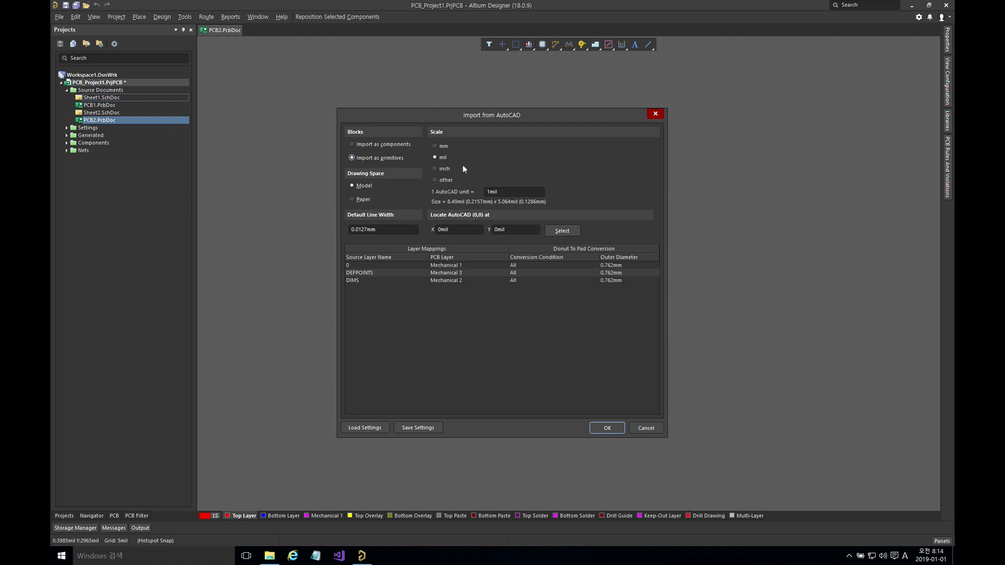
Compare the mm, mil and inch import scales, and set the scale to inch.
click(435, 146)
click(440, 158)
click(446, 169)
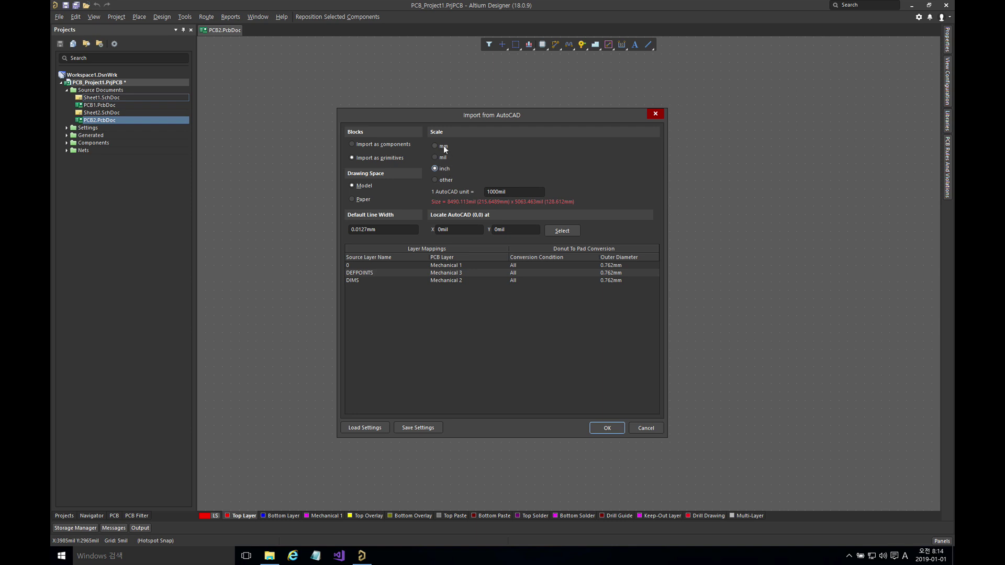
click(444, 146)
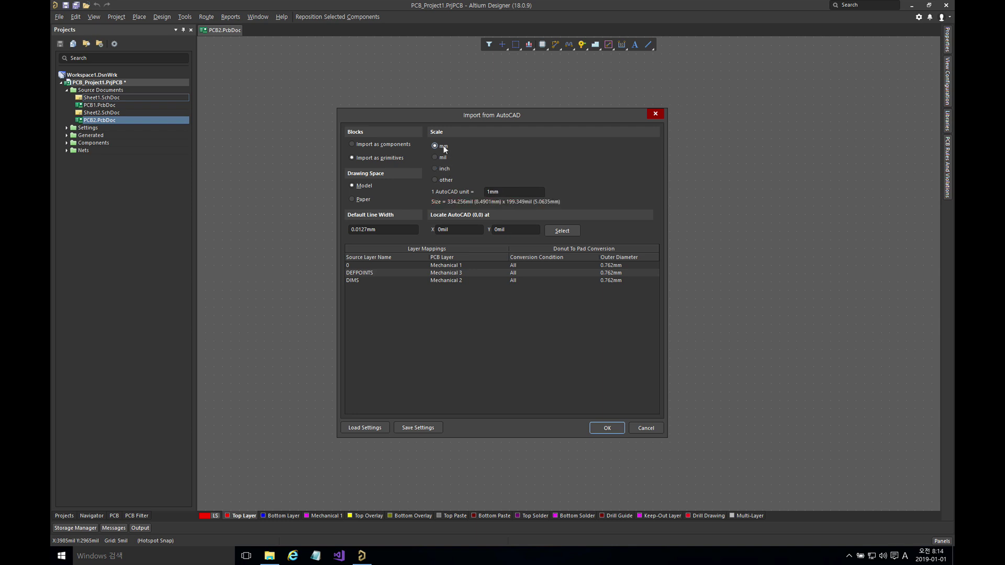
click(444, 157)
click(446, 167)
click(445, 156)
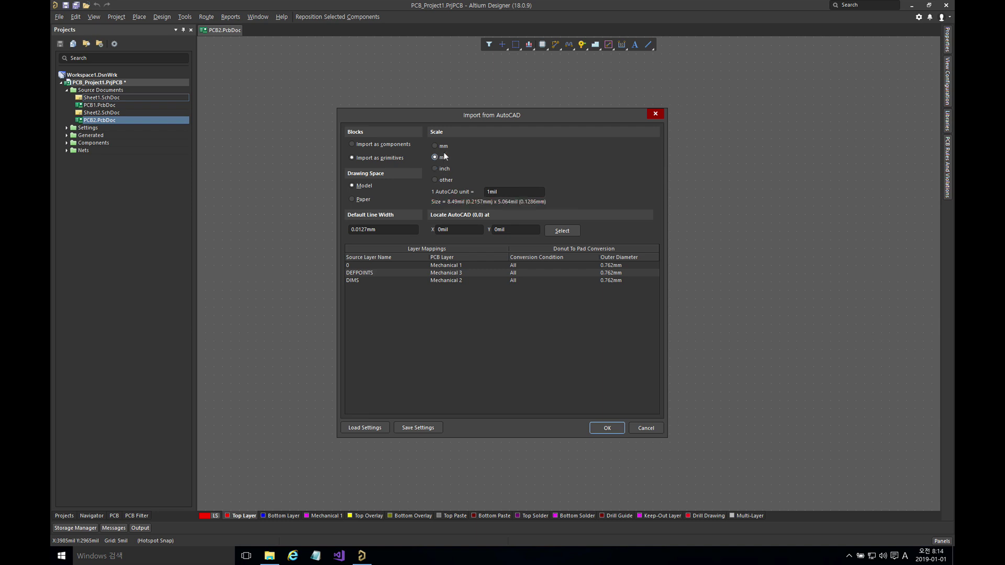
click(444, 147)
click(435, 157)
click(435, 146)
key(Down)
click(440, 168)
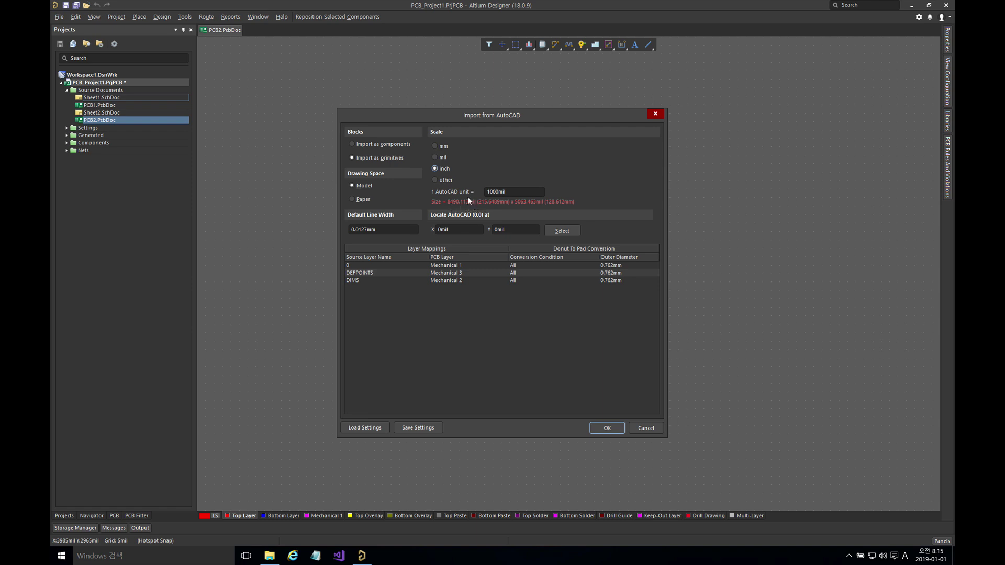
click(441, 147)
click(440, 156)
click(445, 169)
Review the import's block, drawing space, default line width and AutoCAD origin location settings, keeping the Model drawing space.
click(365, 146)
click(363, 200)
click(364, 189)
double_click(394, 231)
click(392, 230)
double_click(461, 229)
double_click(529, 230)
double_click(476, 229)
double_click(513, 230)
double_click(455, 230)
double_click(511, 232)
double_click(467, 230)
double_click(510, 230)
Pick the AutoCAD (0,0) insertion point on the PCB at X 4175mil, Y 3480mil.
click(562, 231)
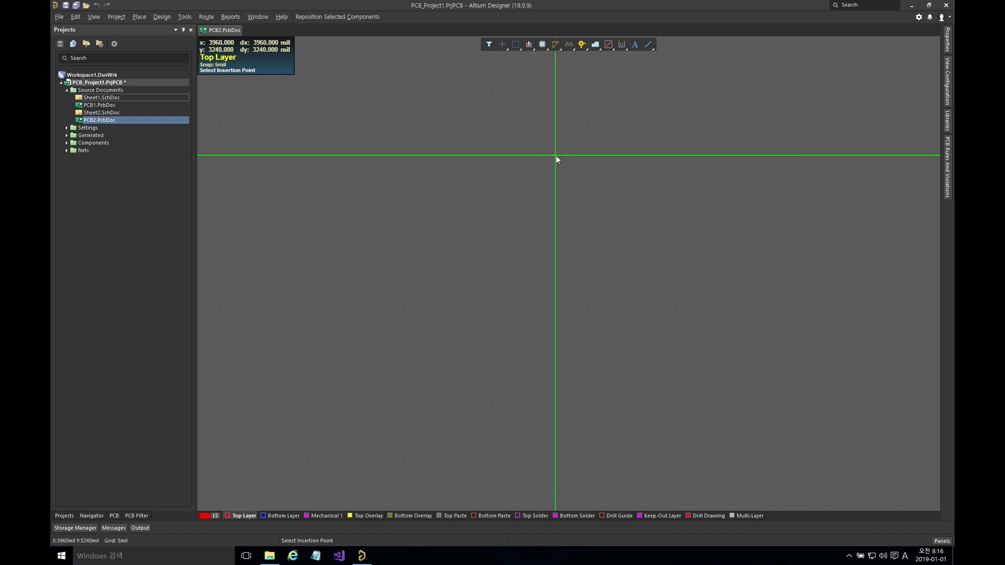
ctrl+scroll(556, 155, down, 3)
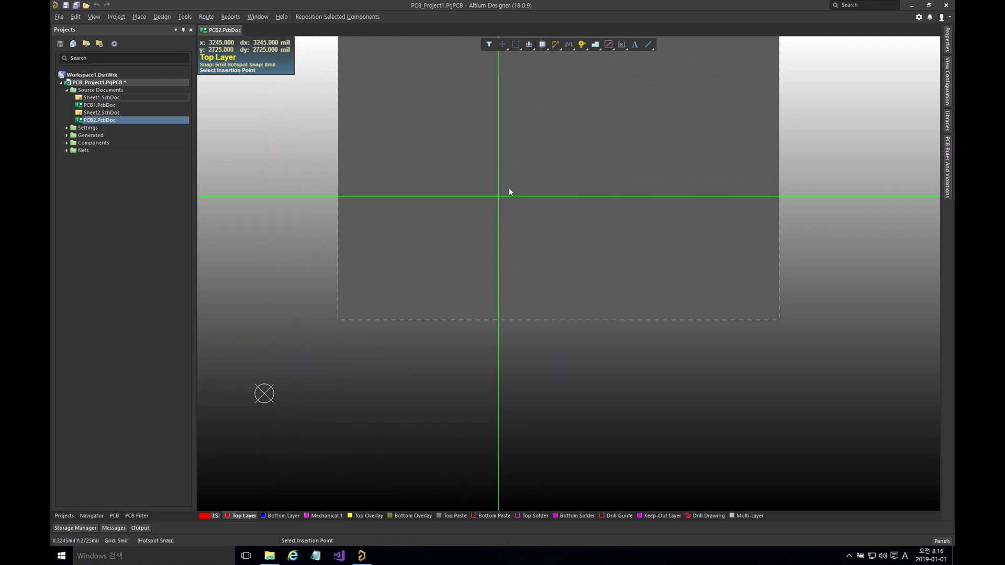
click(571, 138)
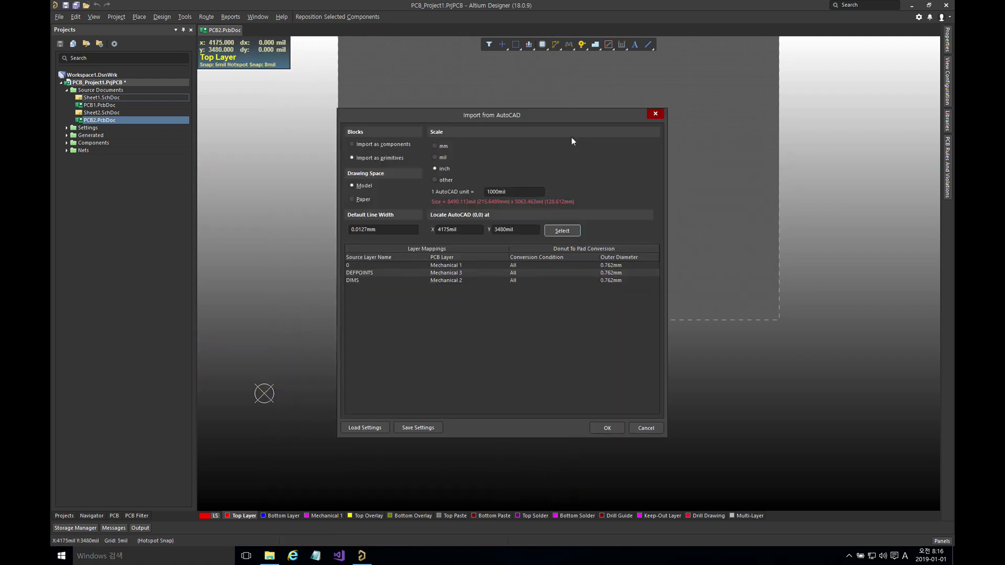
click(465, 229)
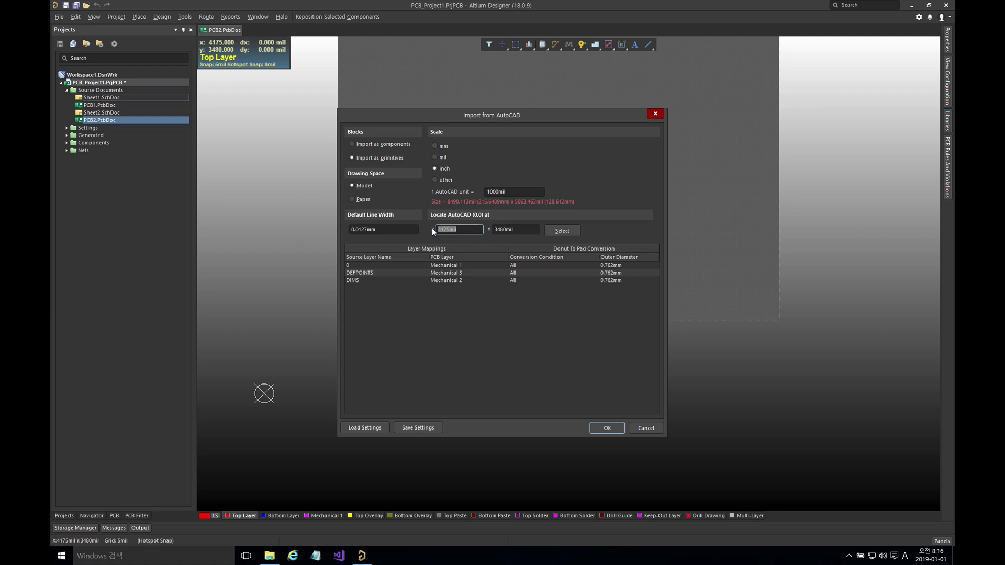
click(523, 228)
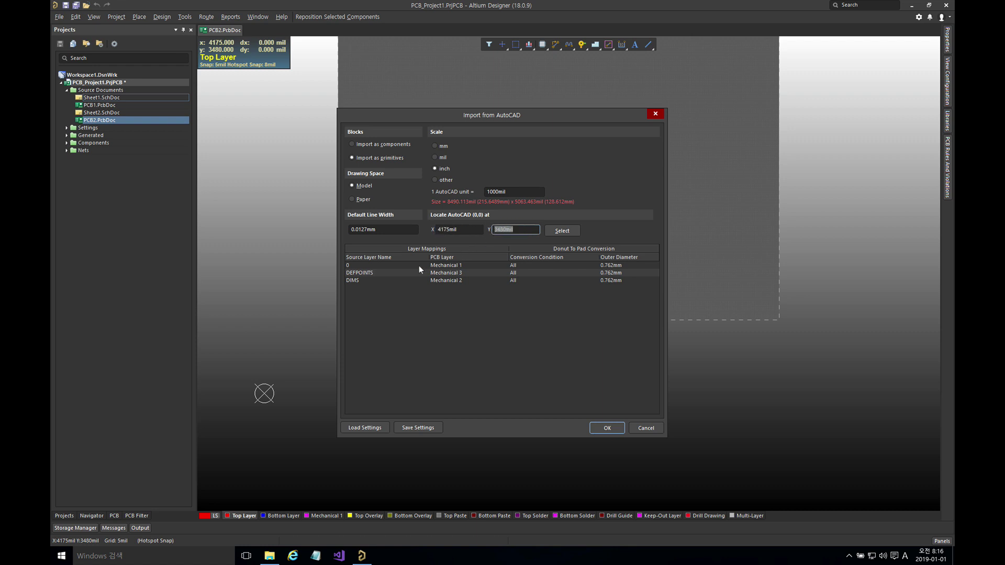
Check the layer mappings for 0, DEFPOINTS and DIMS, and run the AutoCAD import.
click(368, 266)
click(368, 273)
click(365, 281)
click(368, 266)
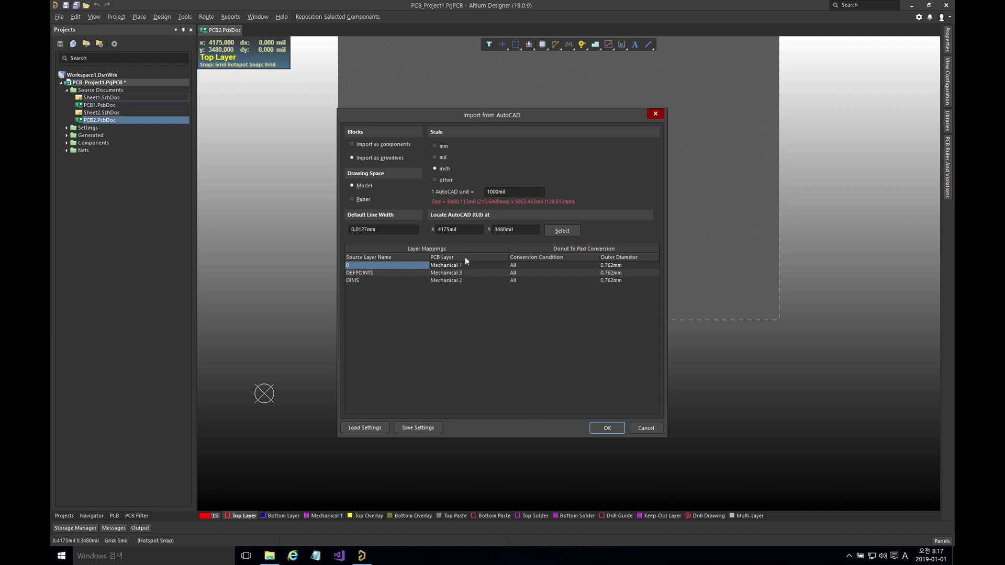
click(605, 429)
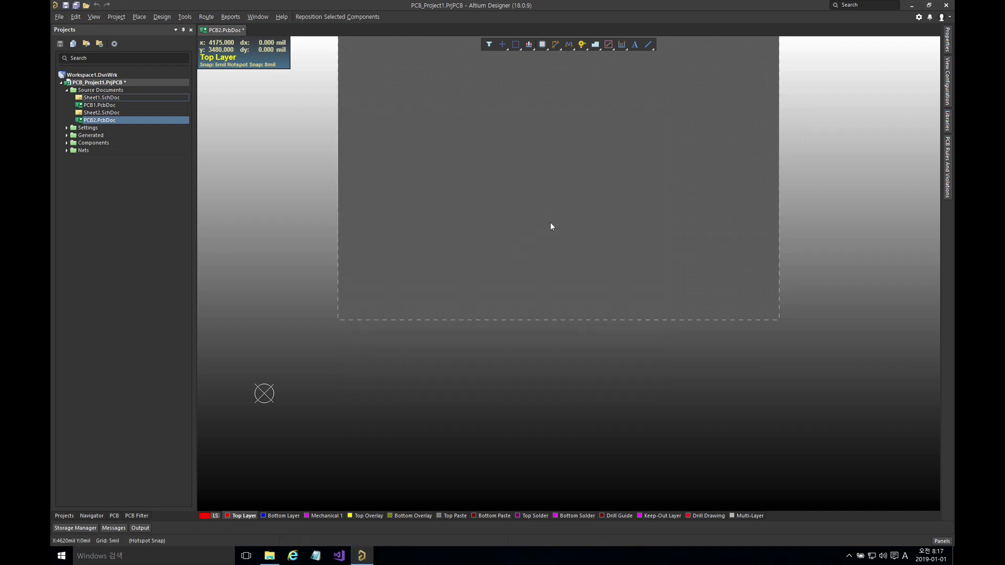
Inspect the imported drawing in single layer mode on Mechanical 1, Mechanical 2 and Mechanical 3 in turn.
click(543, 295)
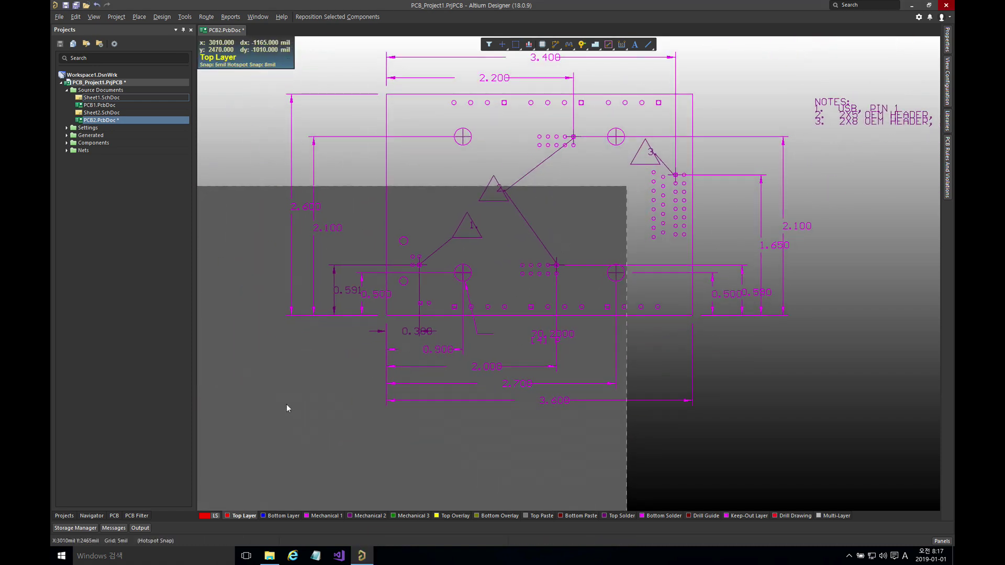
right_drag(545, 251, 543, 290)
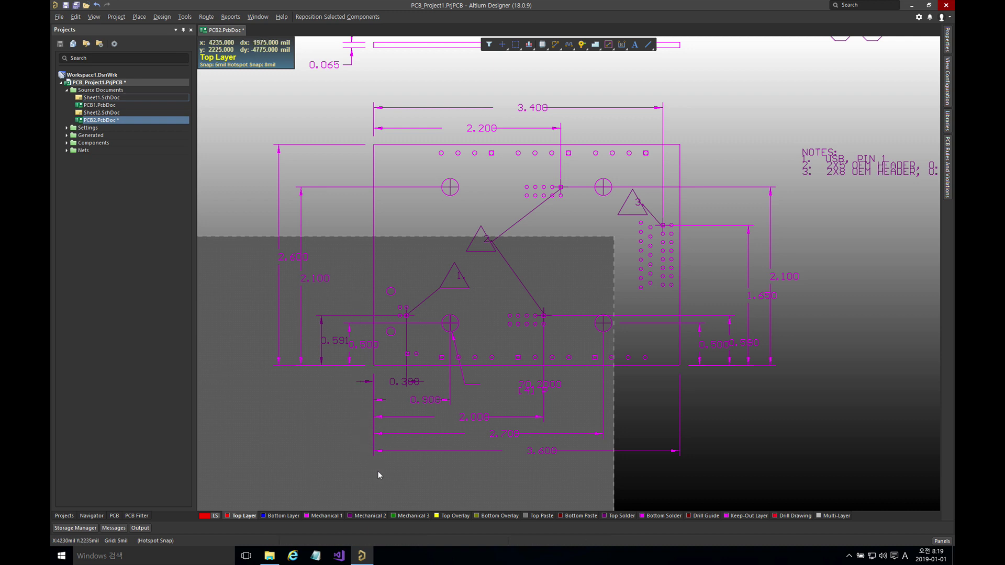
click(323, 517)
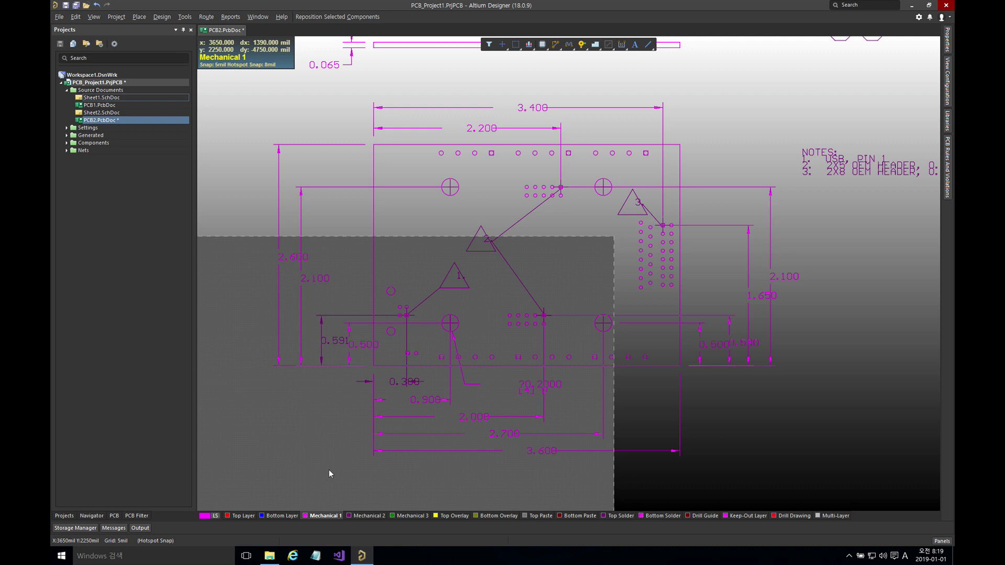
key(shift+s)
key(shift+s)
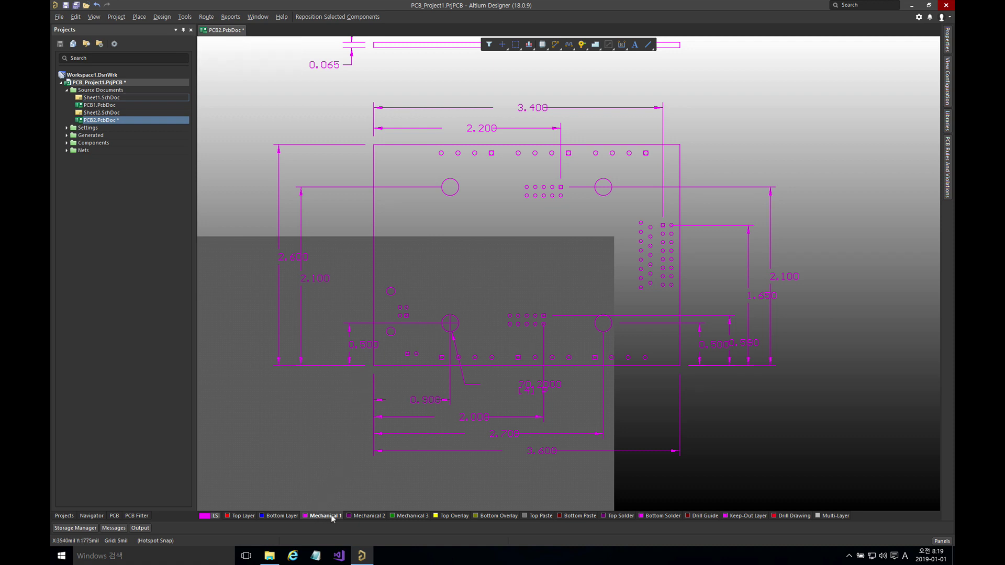
click(359, 516)
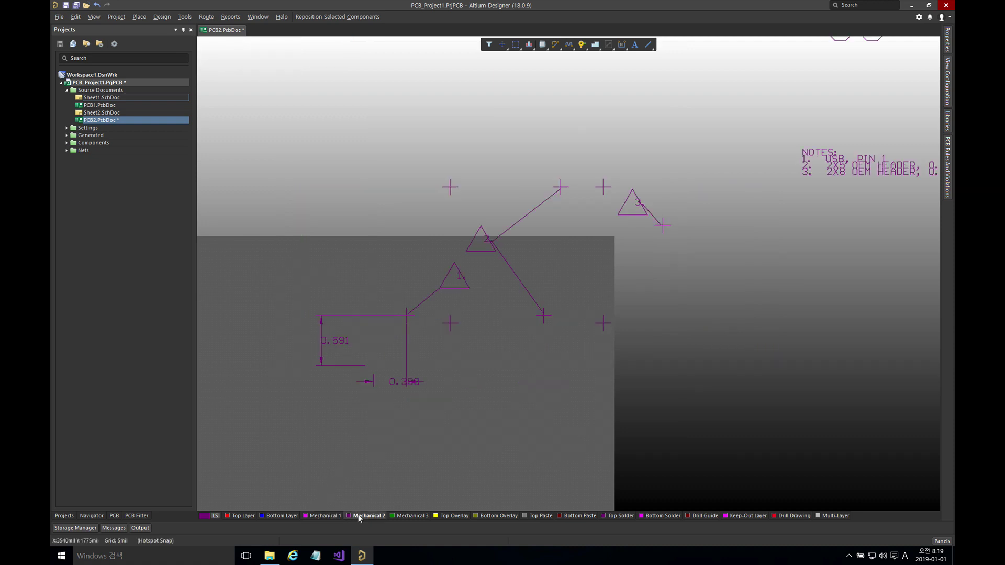
click(400, 516)
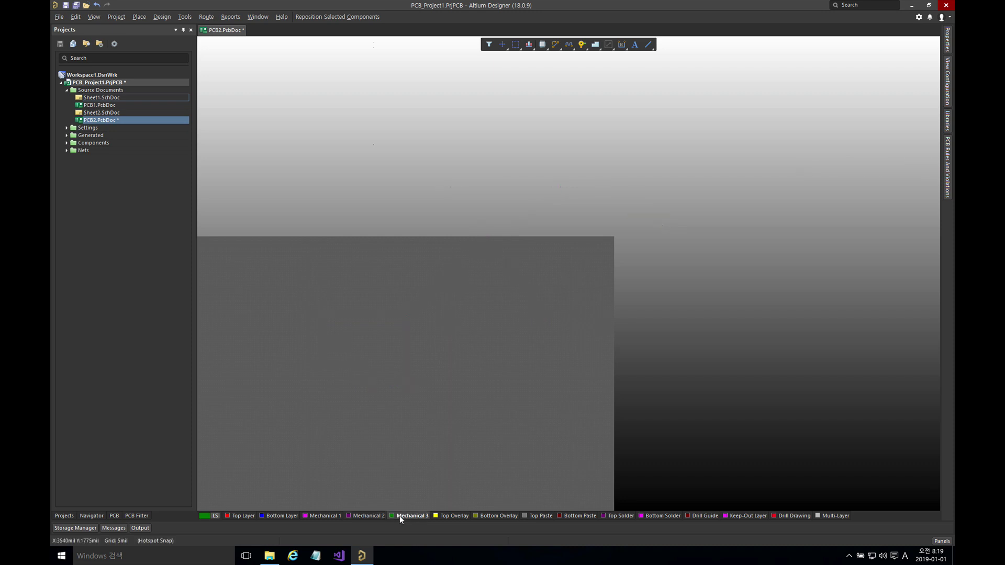
Return to the Mechanical 1 layer on its own to work on the board outline.
mouse_move(426, 363)
right_down()
mouse_move(379, 417)
mouse_move(466, 338)
mouse_move(444, 365)
right_up()
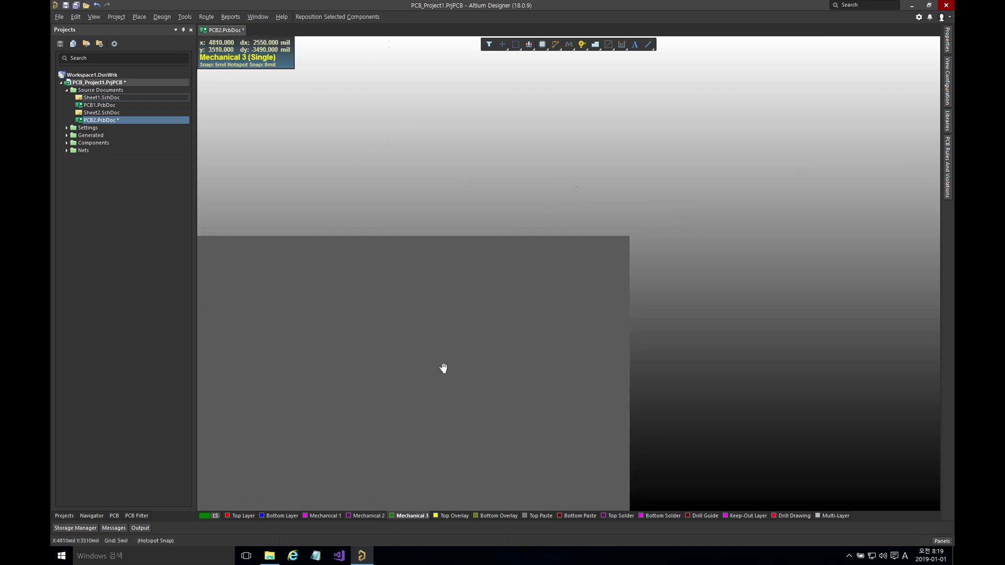
click(361, 515)
click(331, 516)
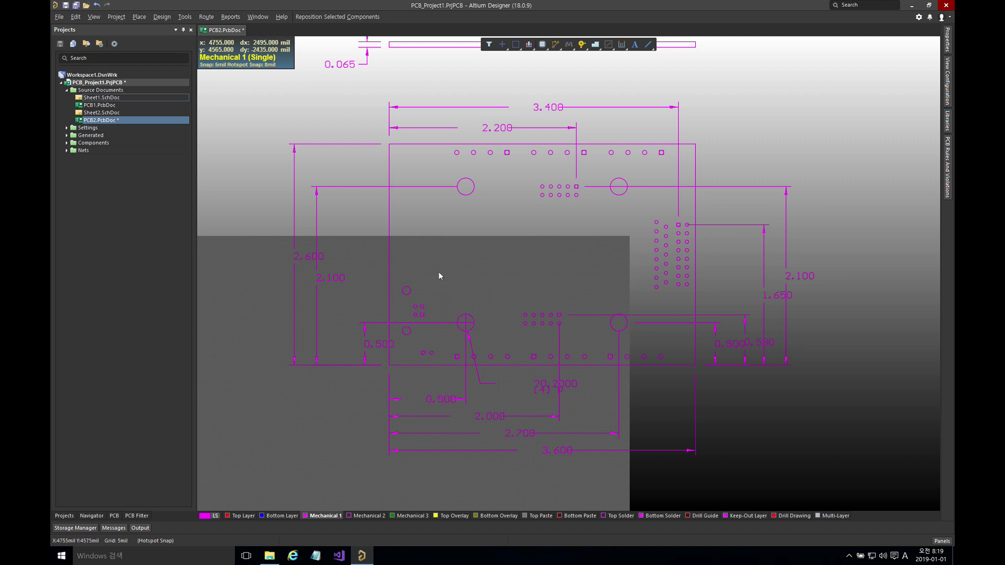
click(388, 249)
drag(380, 247, 409, 265)
drag(403, 243, 370, 262)
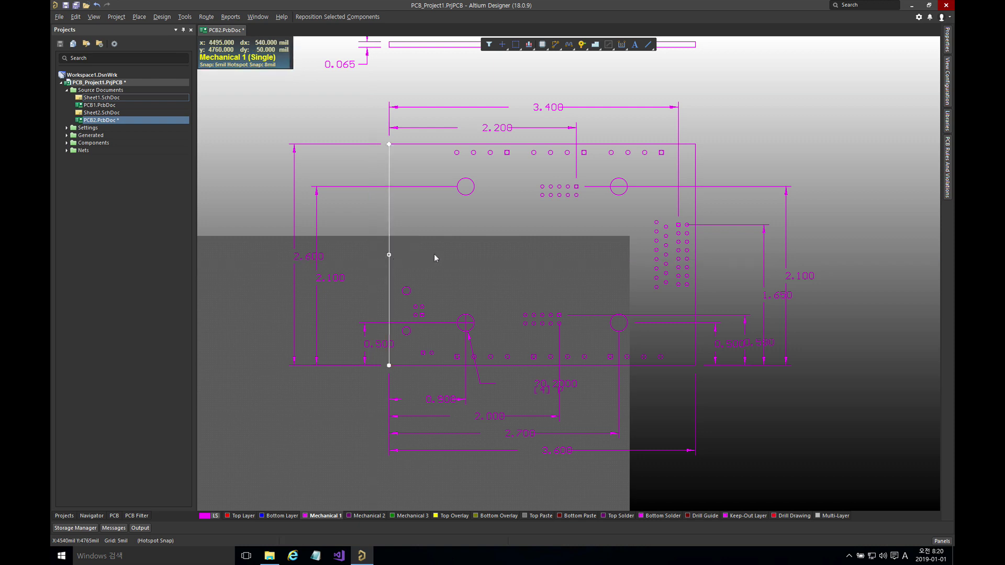
click(440, 254)
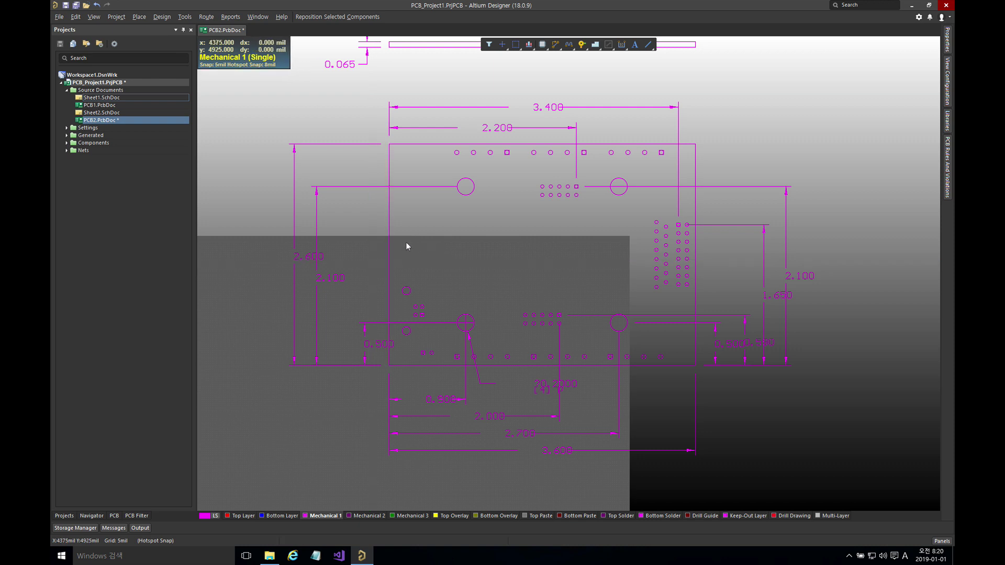
Select all four edge lines of the rectangular board outline together on Mechanical 1.
drag(406, 242, 370, 261)
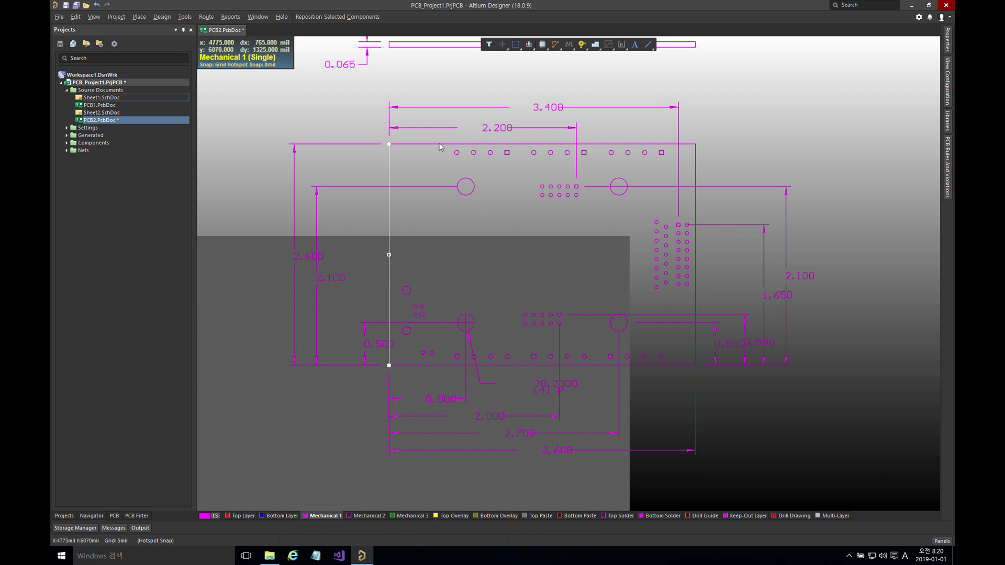
drag(437, 138, 414, 149)
click(414, 149)
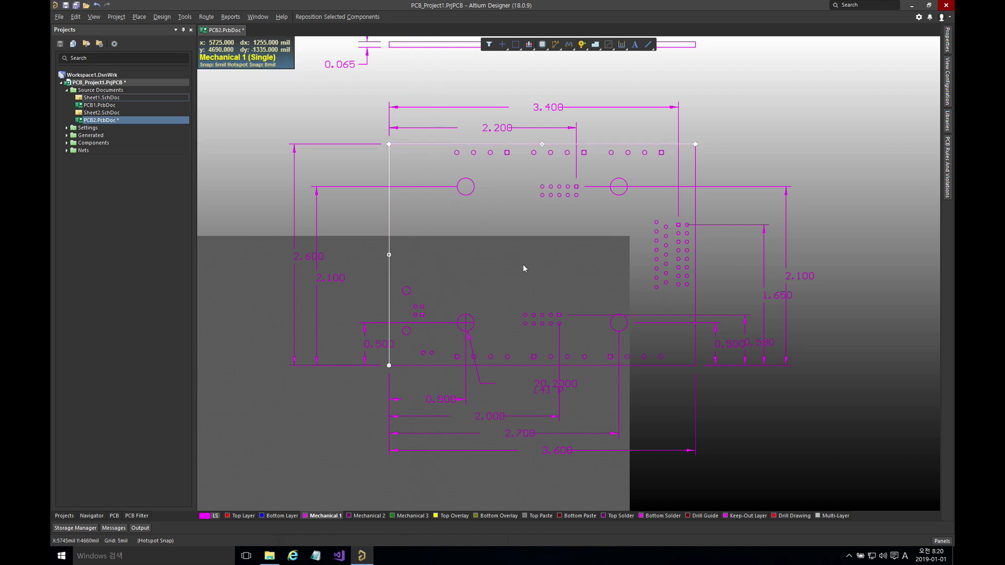
click(594, 362)
click(591, 372)
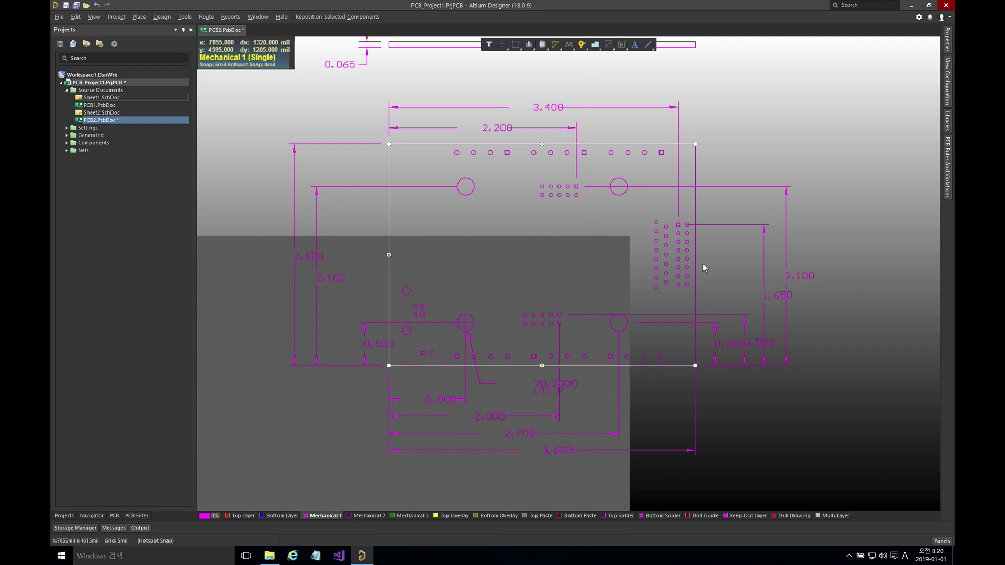
click(688, 303)
click(688, 304)
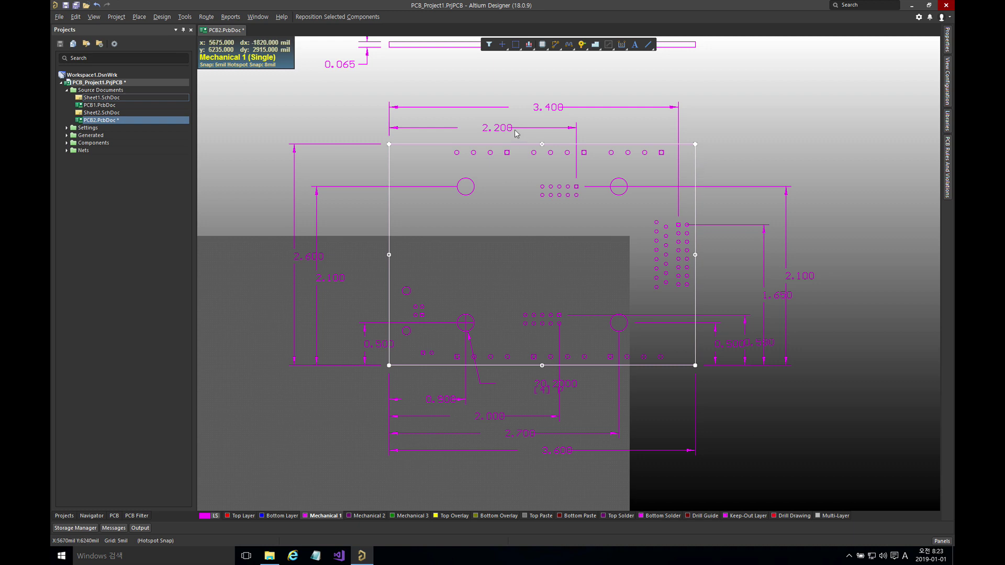
Convert the four selected outline lines to keepouts and clear the selection.
click(186, 17)
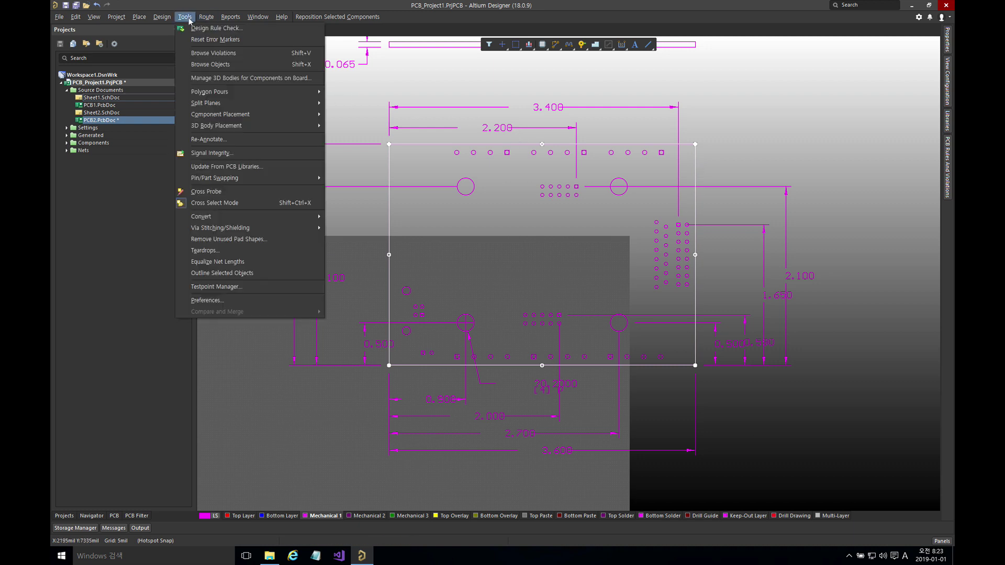
mouse_move(246, 218)
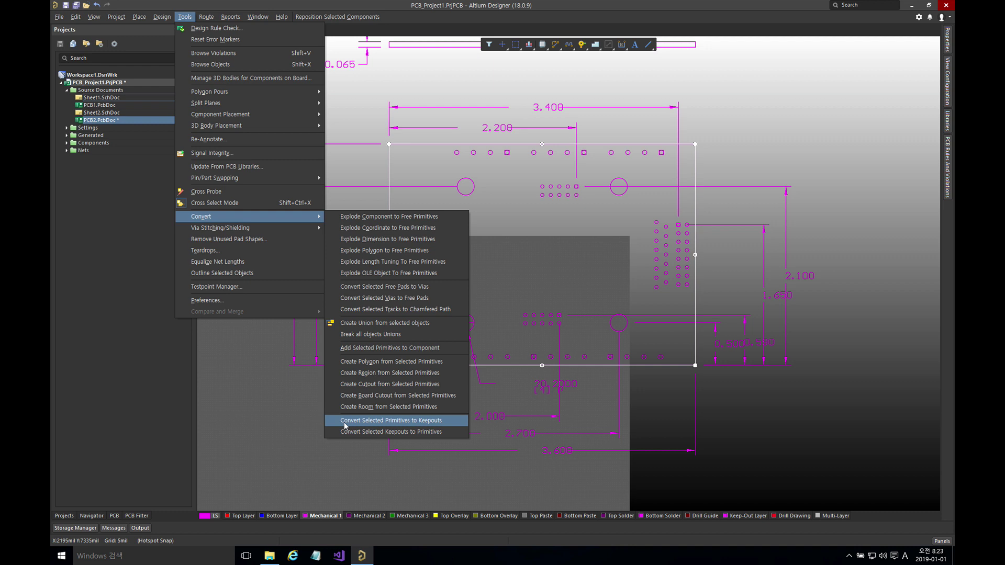
click(430, 424)
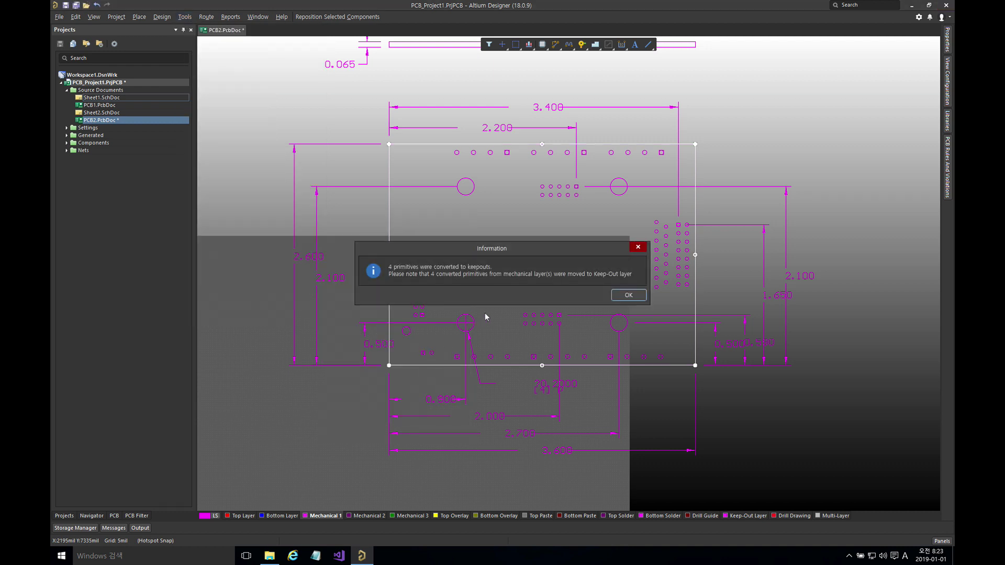
click(628, 295)
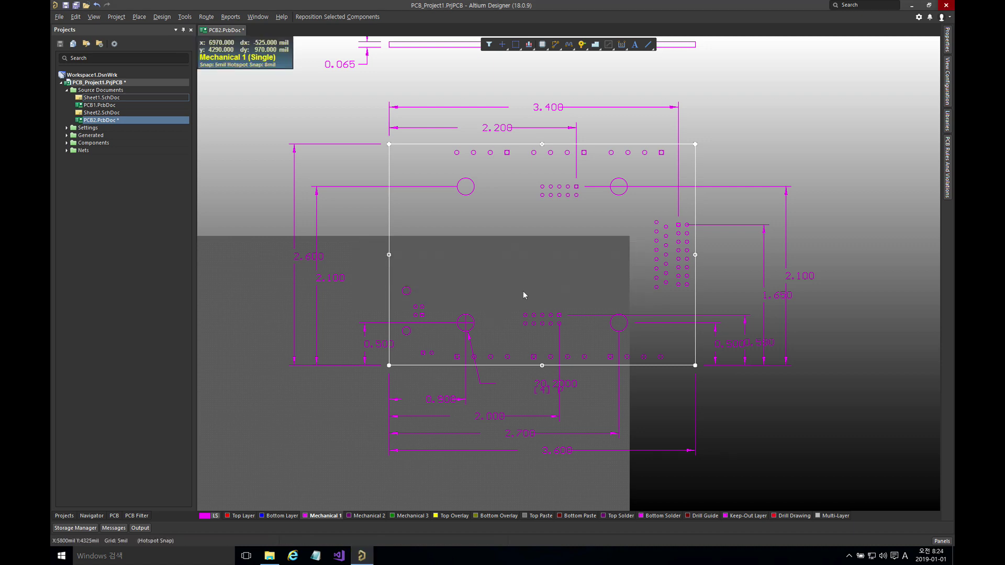
click(505, 284)
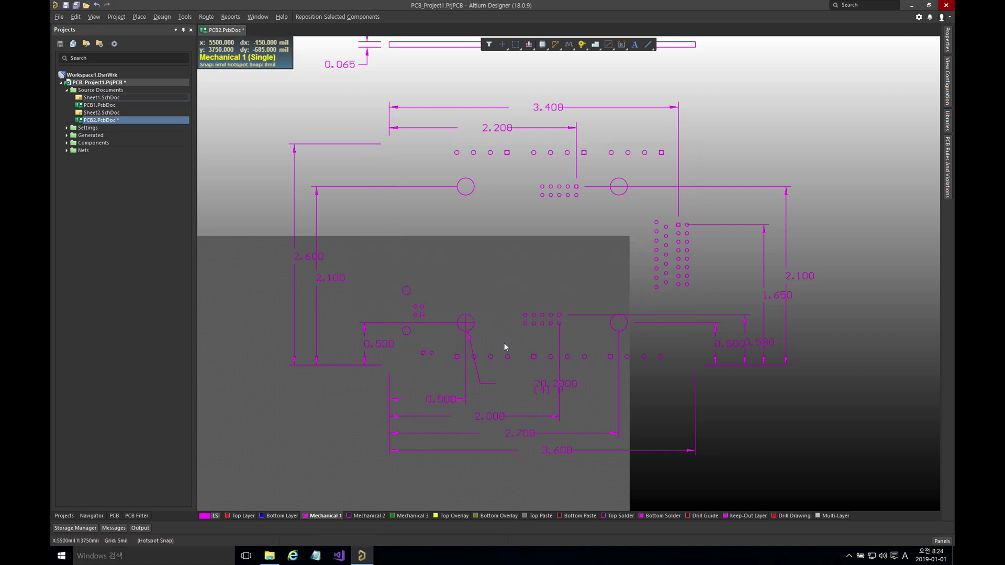
Inspect the outline on the Keep-Out Layer and Mechanical 1 separately, and with all layers shown.
click(738, 516)
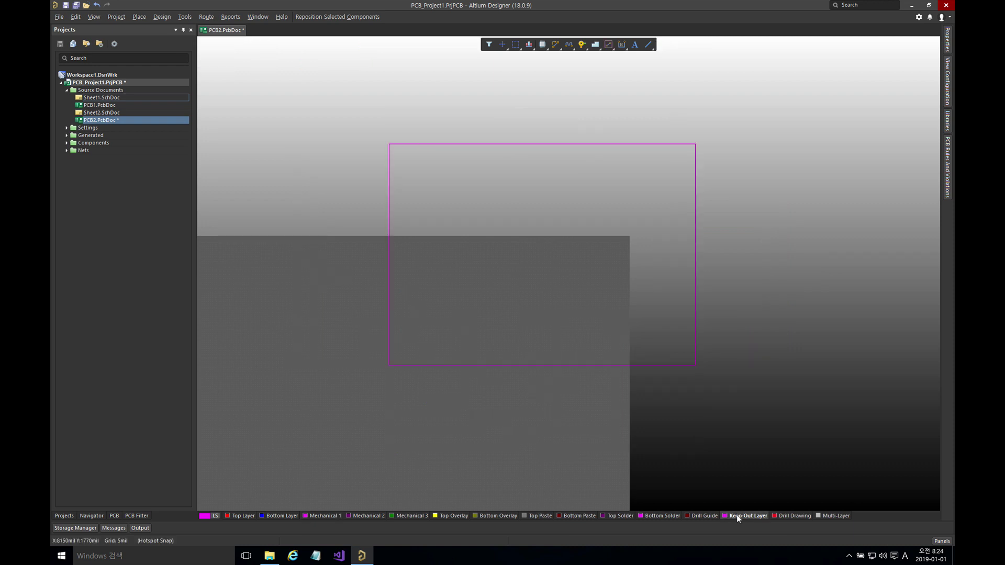
click(325, 516)
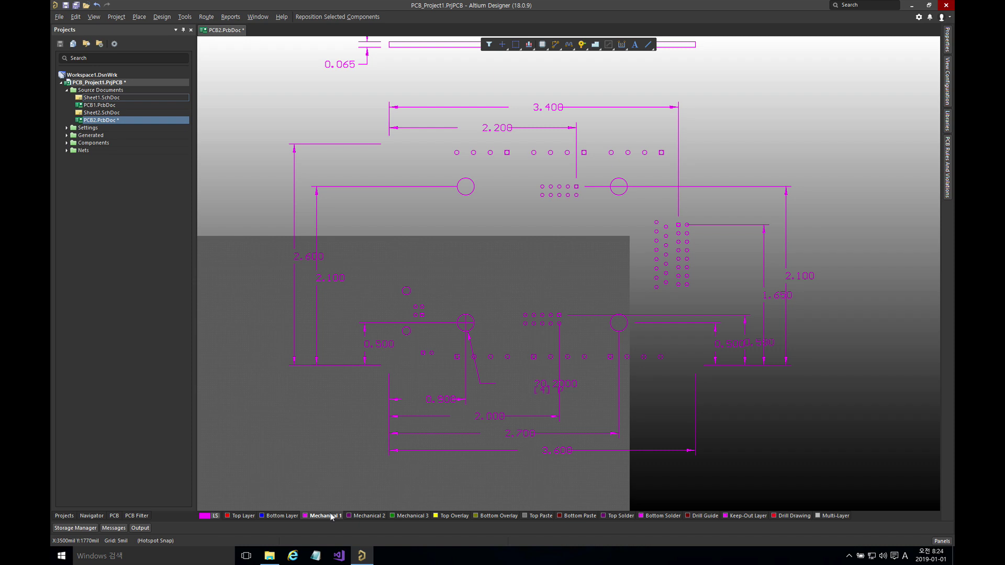
key(shift+s)
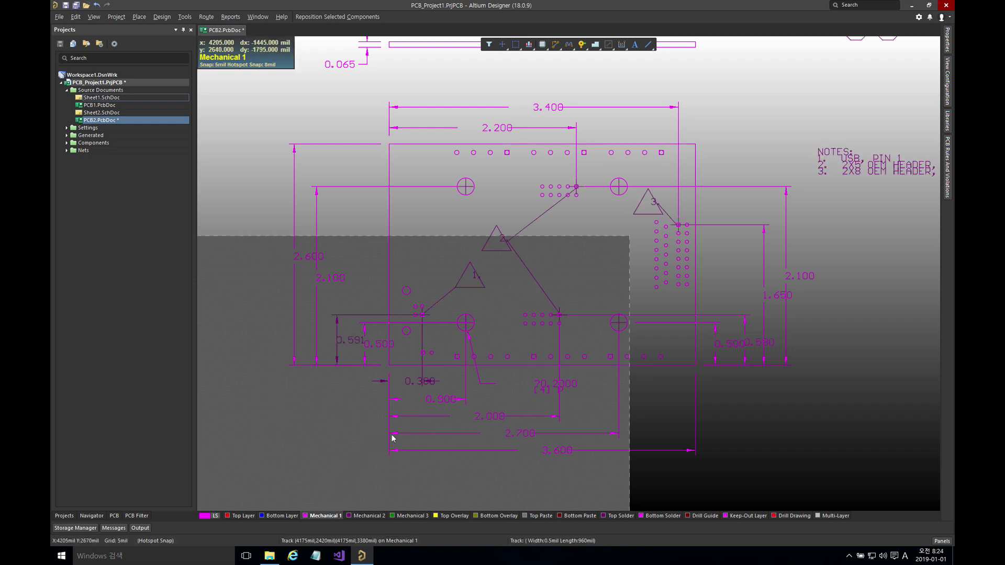
click(399, 262)
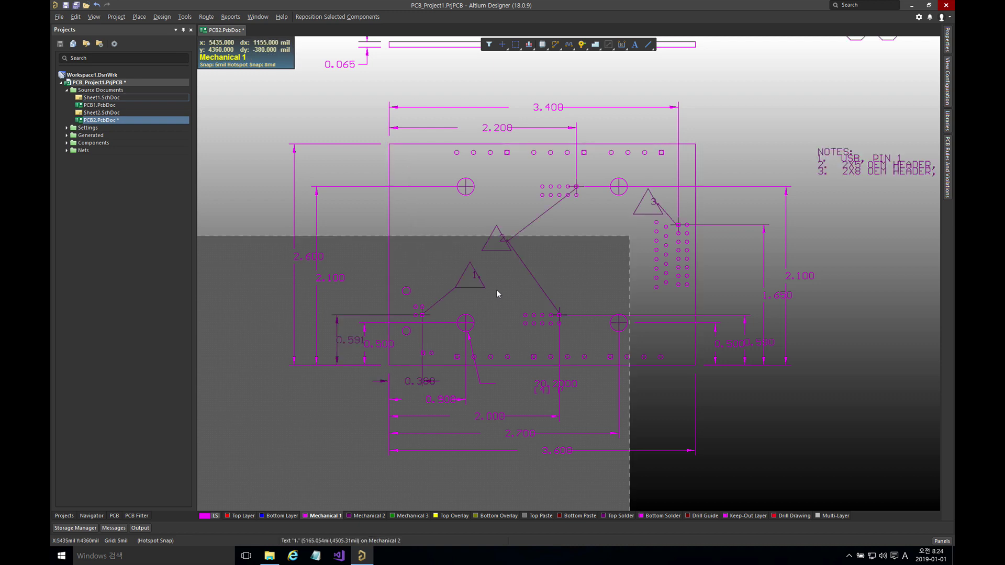
Define the board shape from the four outline lines on the Keep-Out Layer, selected in single layer mode.
click(746, 516)
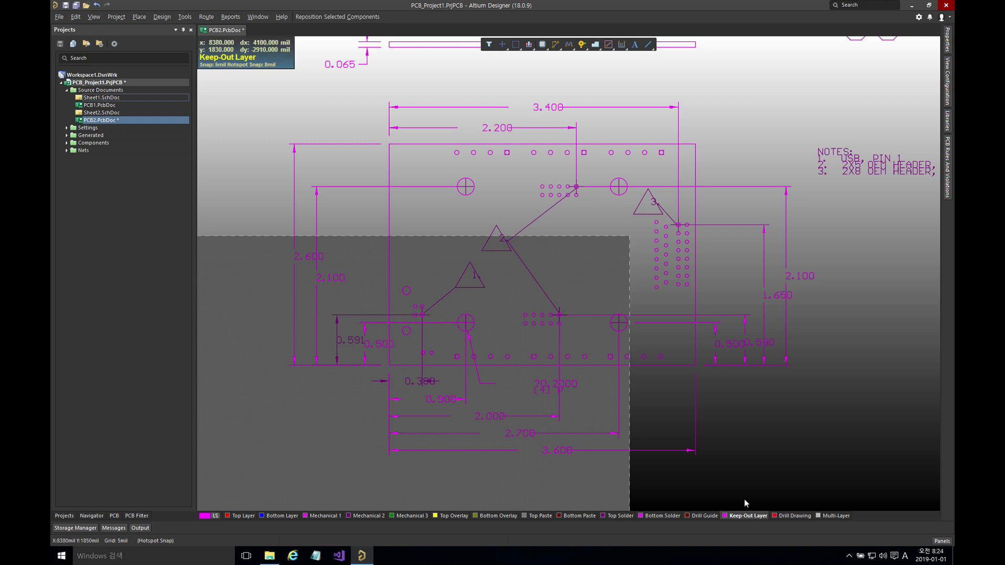
key(shift+s)
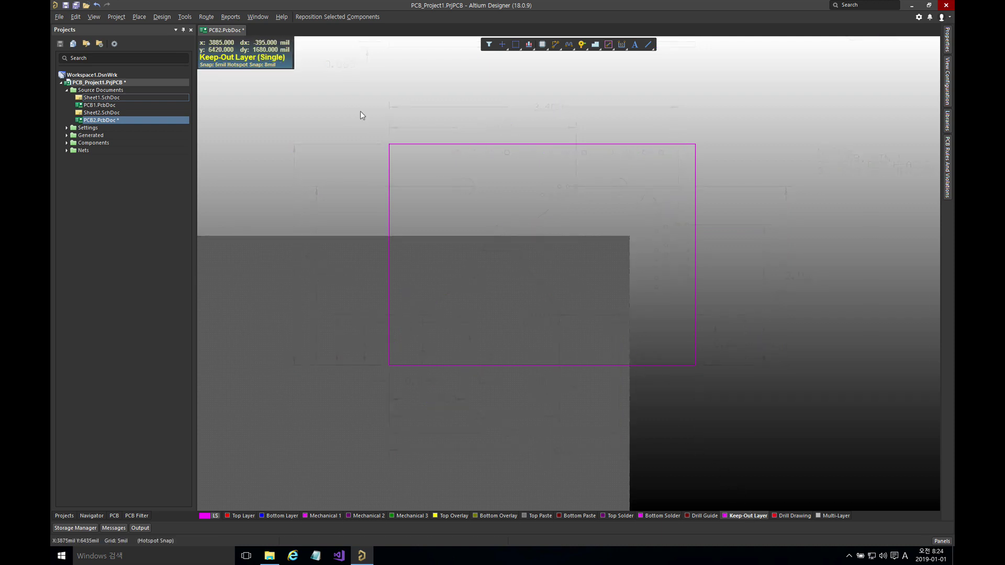
drag(360, 111, 746, 364)
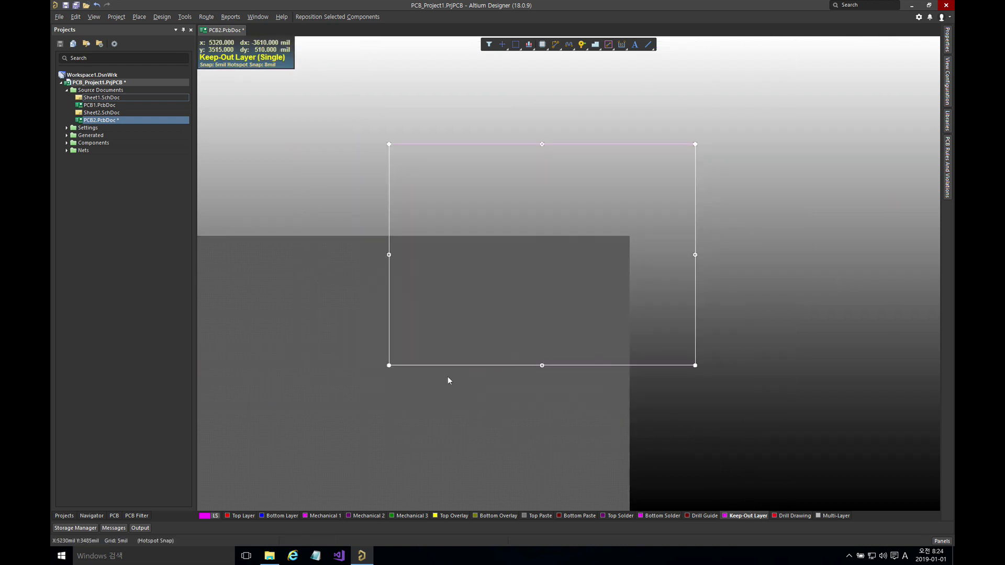
click(165, 20)
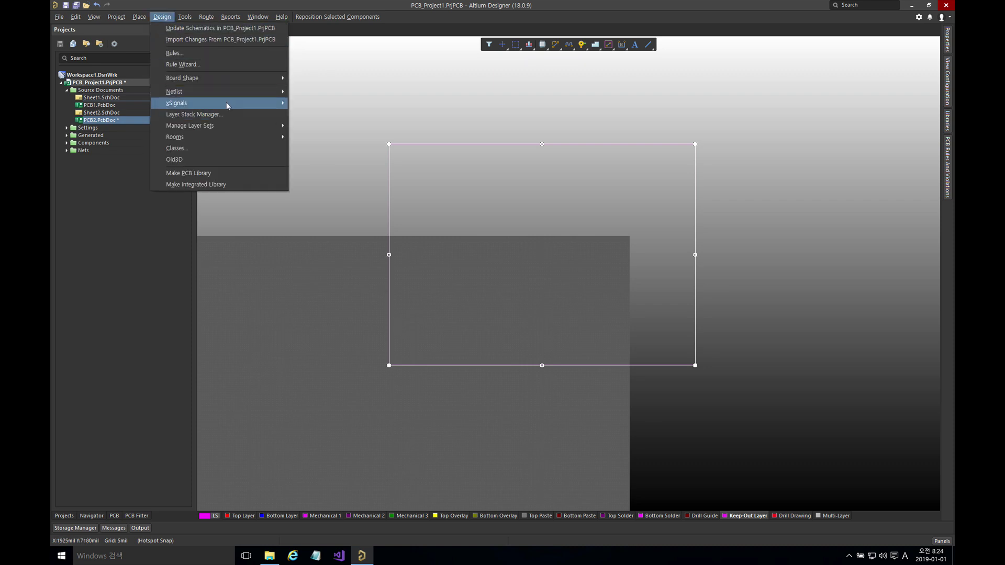
mouse_move(237, 81)
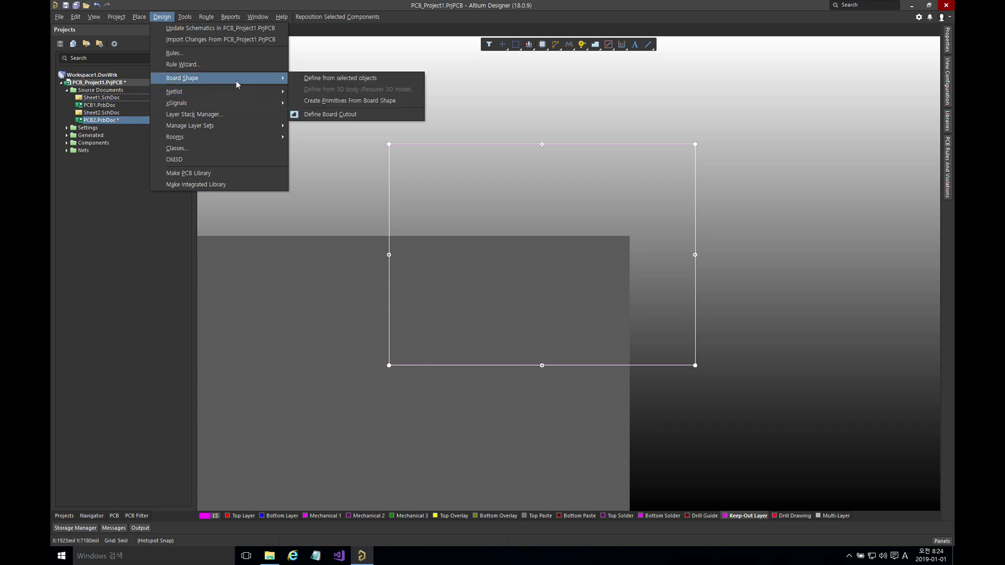
click(322, 80)
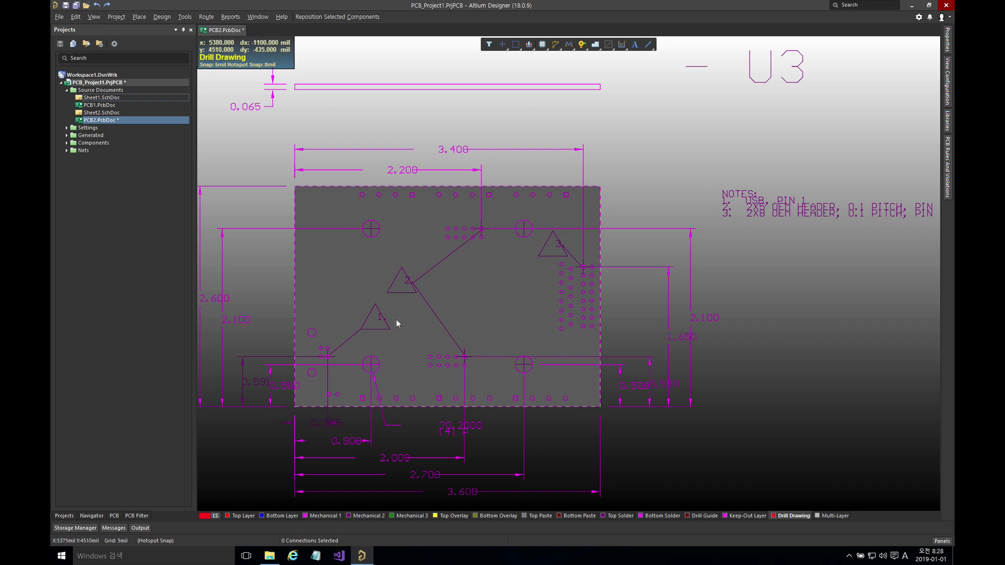
right_drag(397, 319, 415, 302)
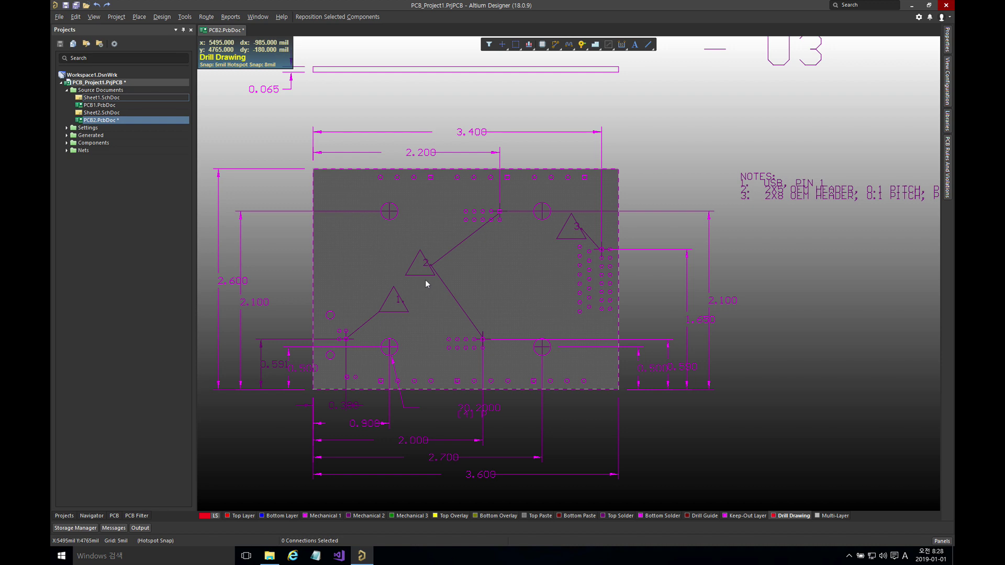
ctrl+scroll(426, 281, up, 6)
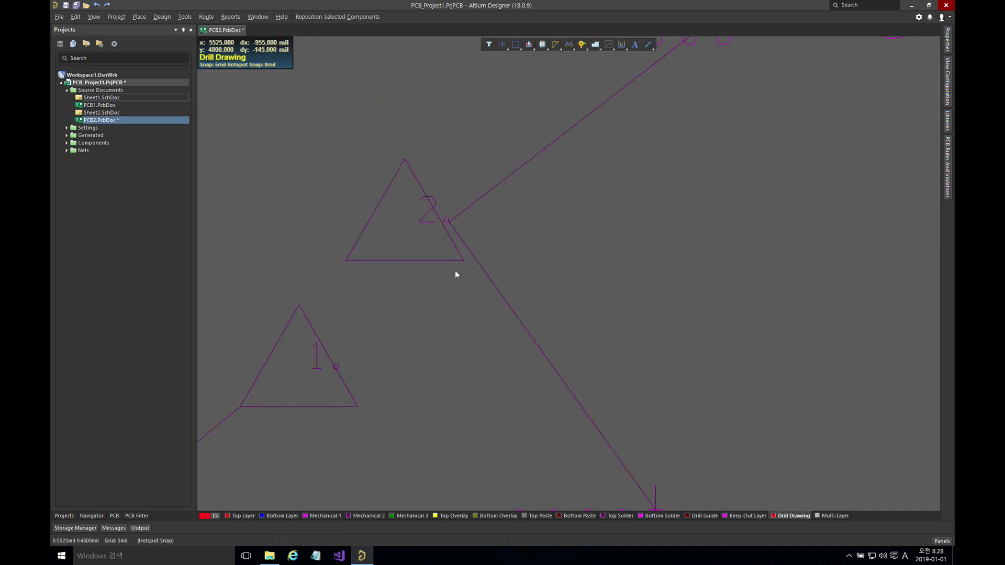
shift+scroll(455, 274, left, 2)
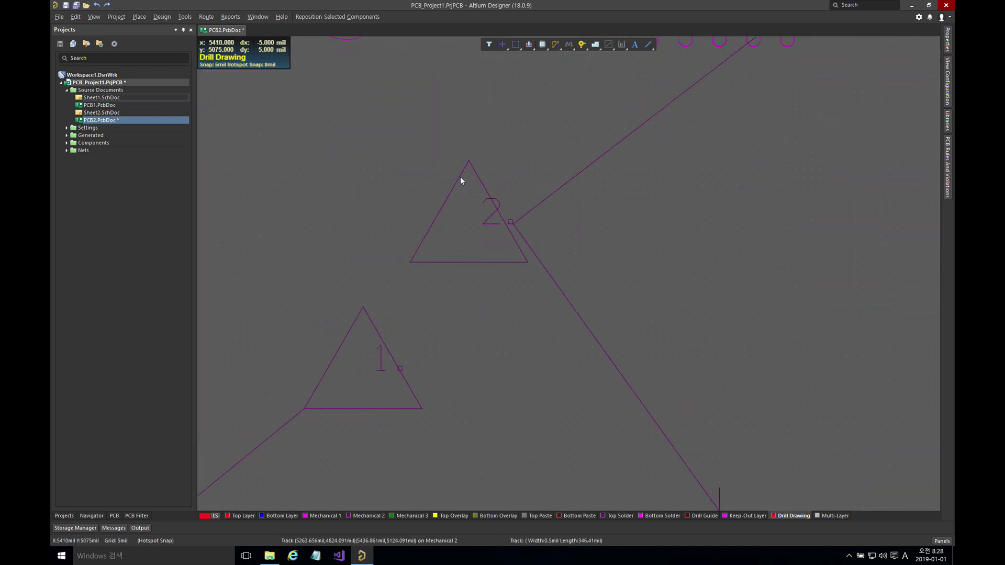
key(s)
key(i)
click(391, 129)
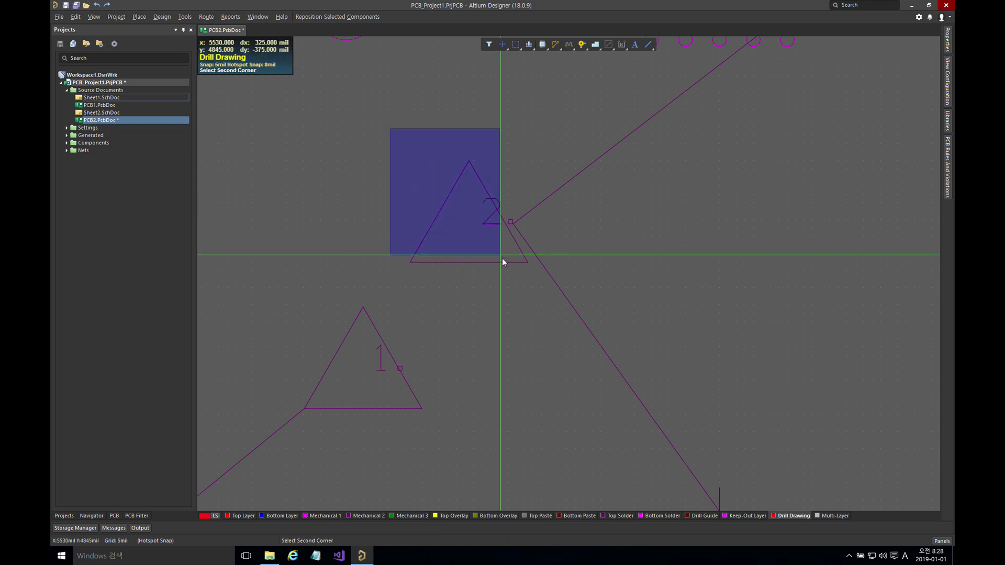
click(527, 279)
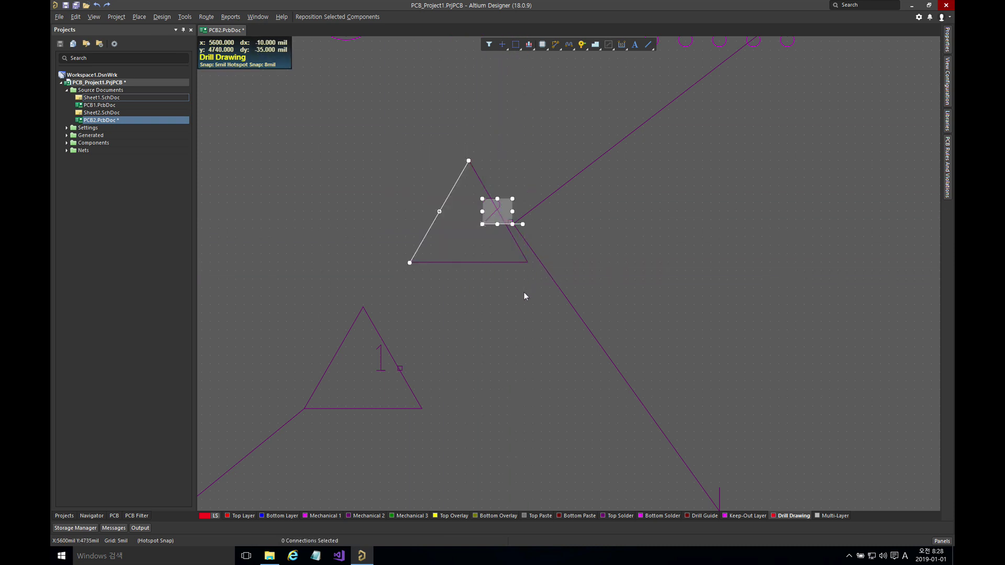
key(s)
key(i)
click(388, 135)
click(575, 307)
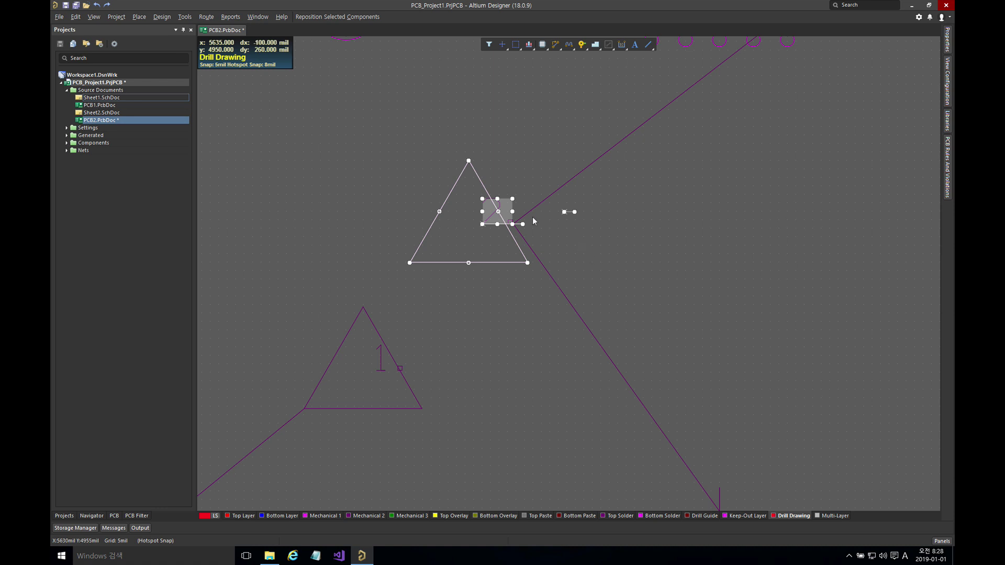
click(506, 202)
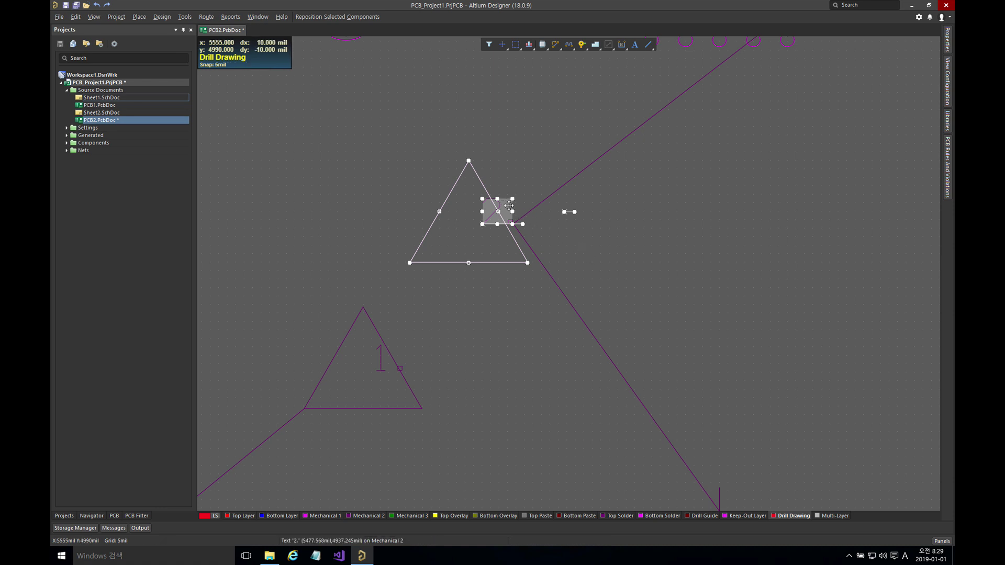
shift+click(507, 205)
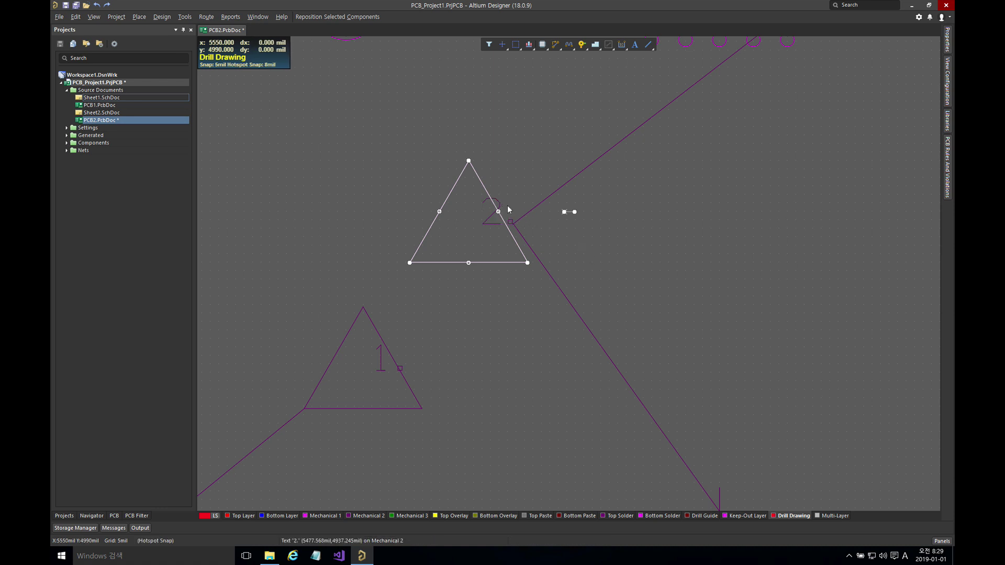
click(566, 211)
click(504, 158)
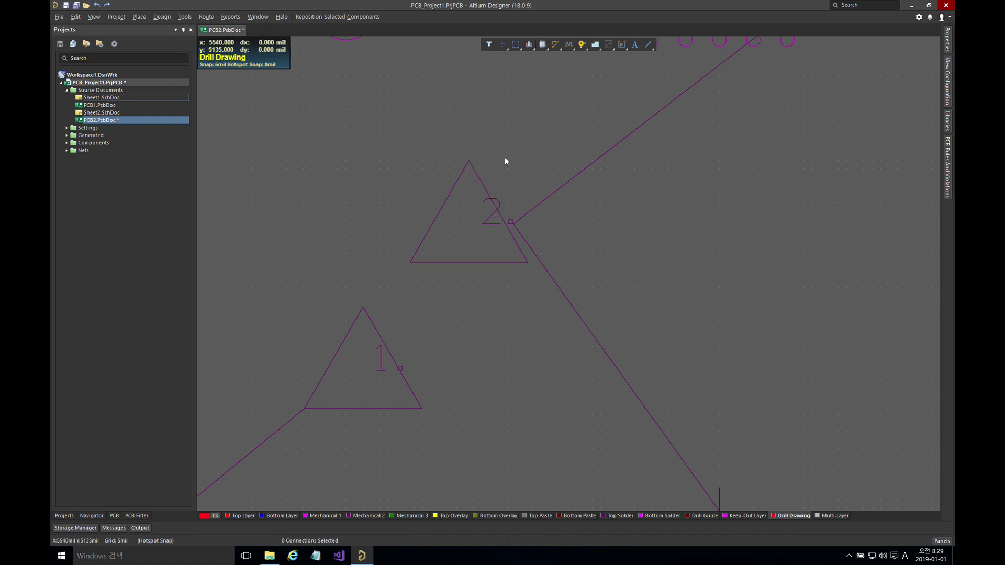
Select the three lines of the triangle around label 2 and create a region from the selected primitives.
click(475, 170)
drag(486, 157, 442, 185)
drag(486, 278, 451, 243)
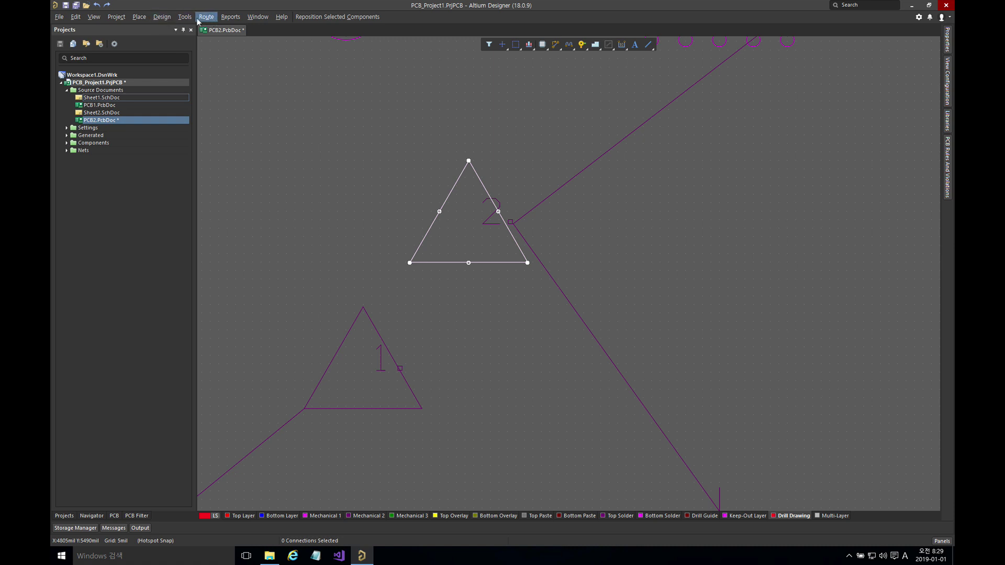
click(179, 19)
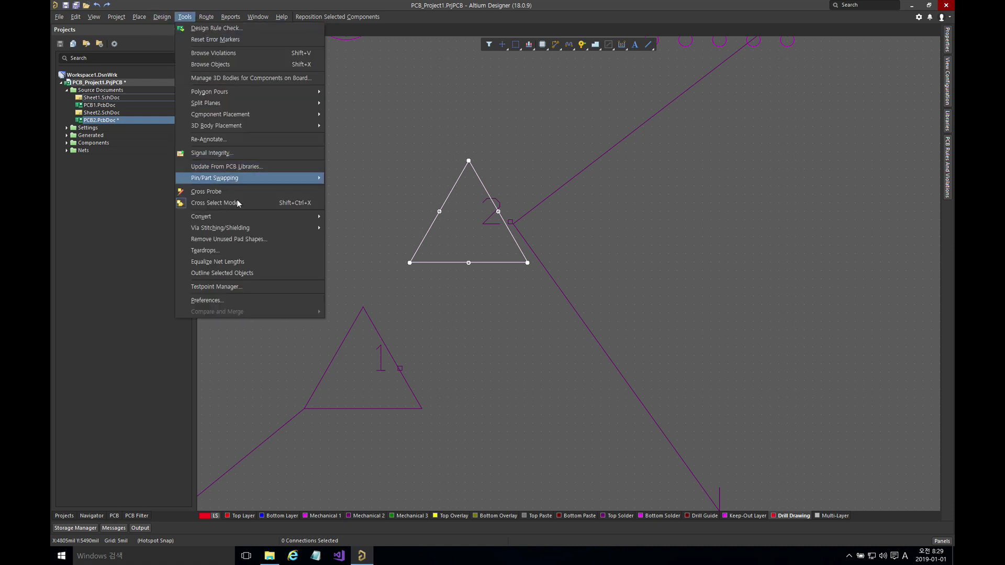
mouse_move(237, 217)
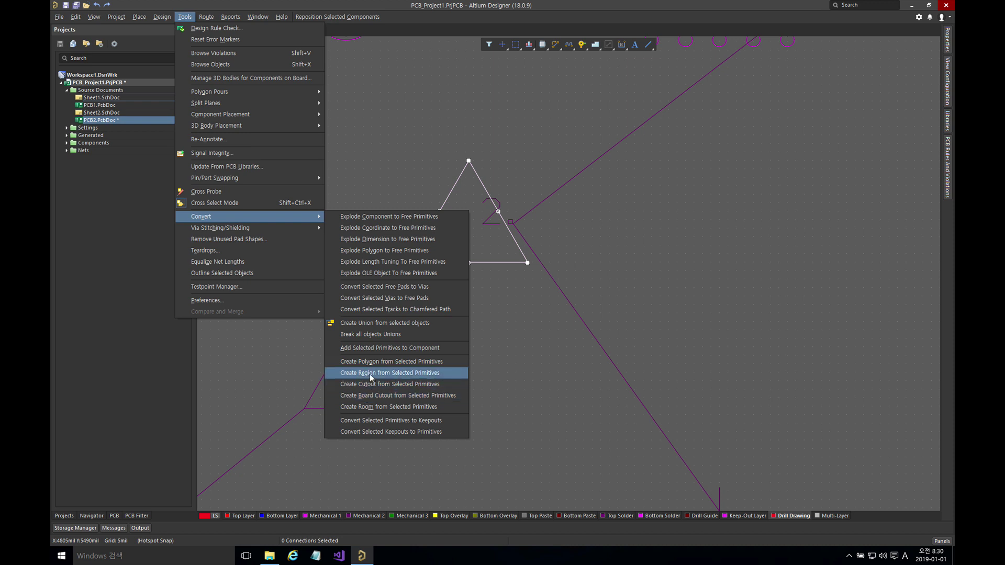
click(370, 373)
click(477, 346)
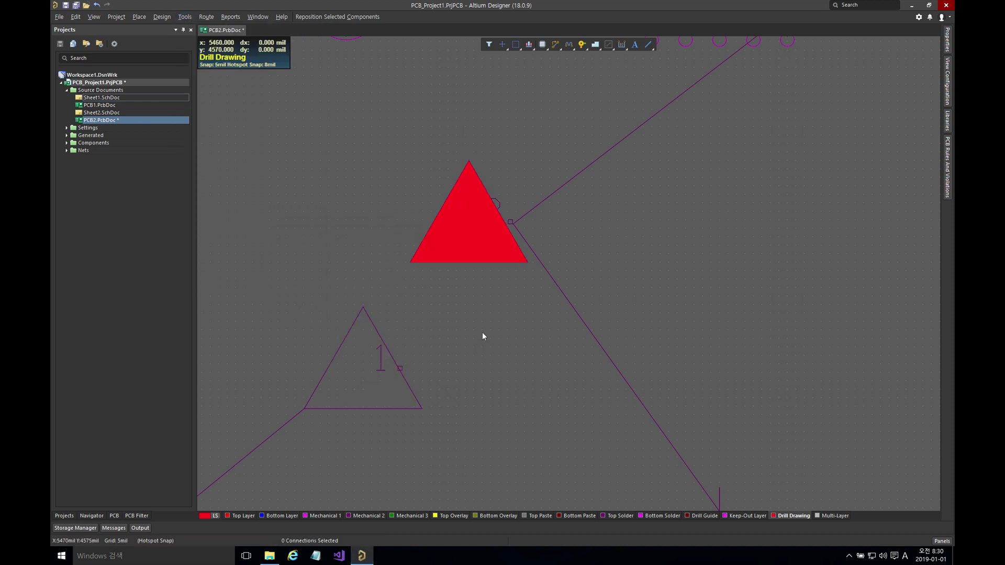
Move the filled triangular region off the label 2 outline to the empty area up and left of it.
click(473, 236)
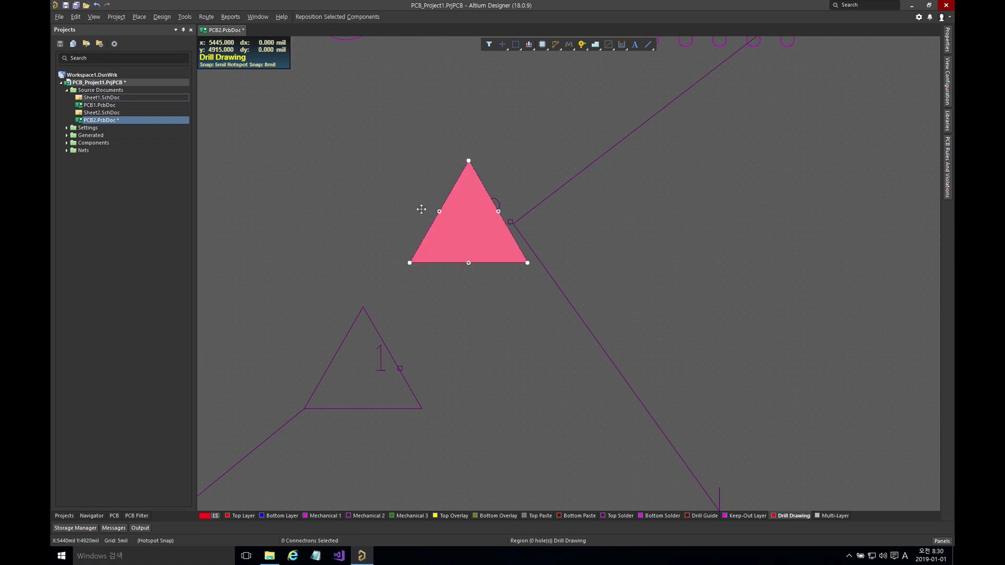
drag(421, 209, 347, 180)
click(333, 89)
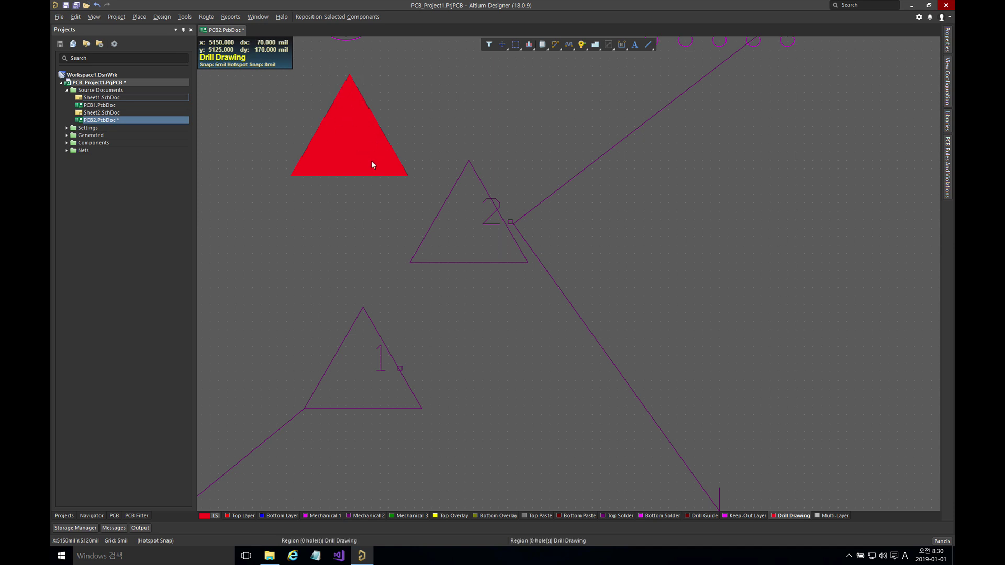
key(ctrl+Page_Down)
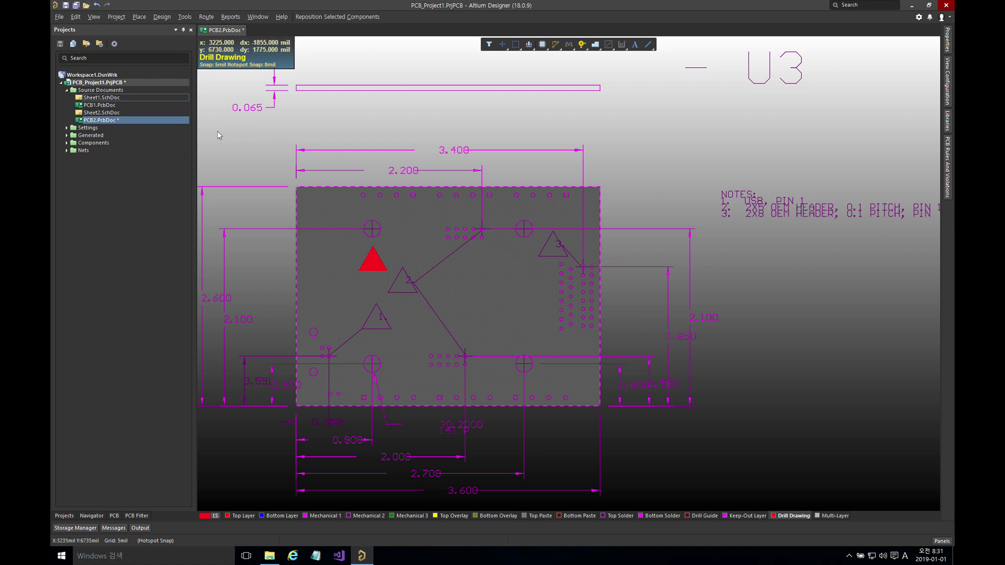
Add a new schematic document to the project.
click(59, 17)
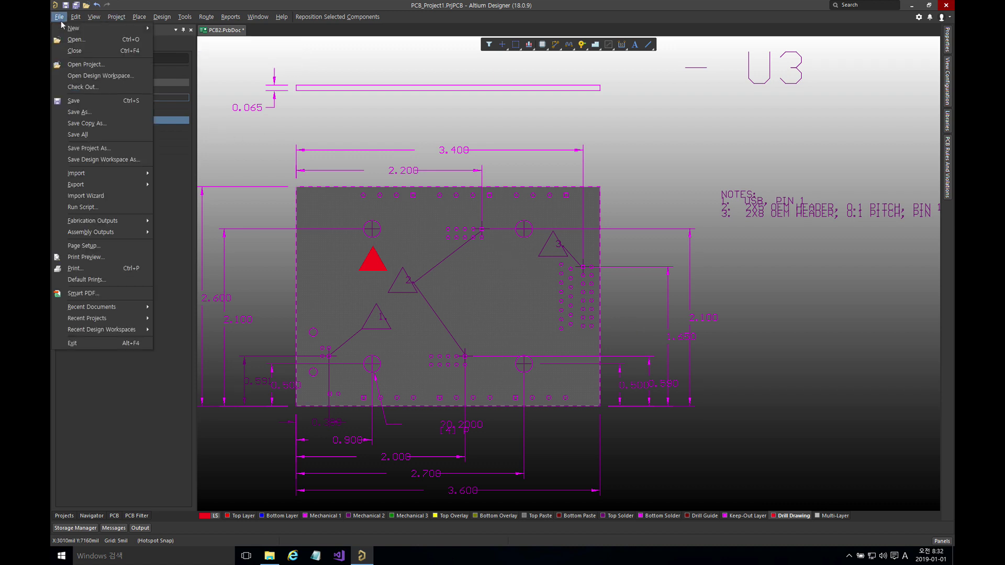
mouse_move(70, 28)
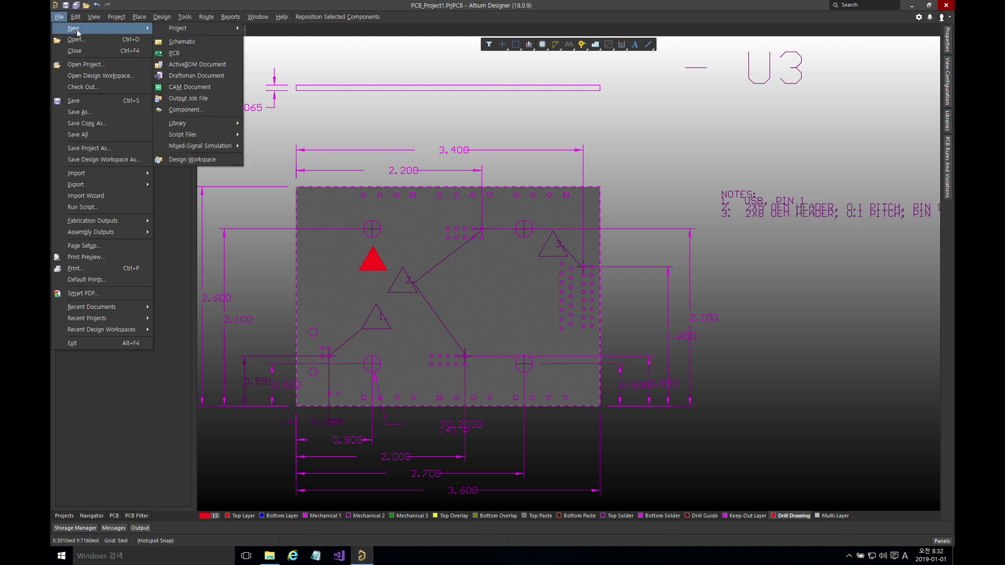
click(183, 42)
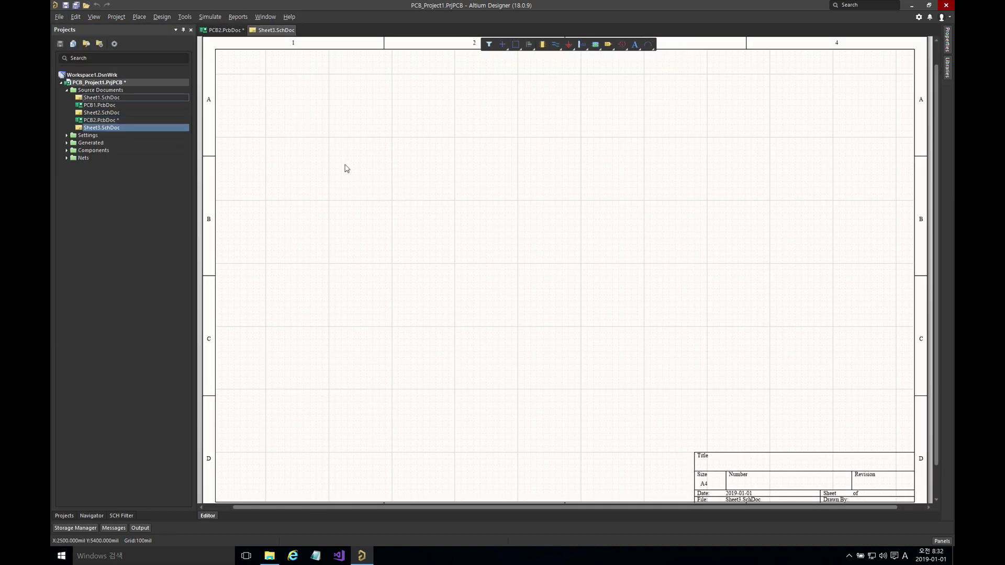
Start a DXF/DWG import into the new schematic using U3_PCB_Dimensions.dxf from the Desktop.
click(62, 19)
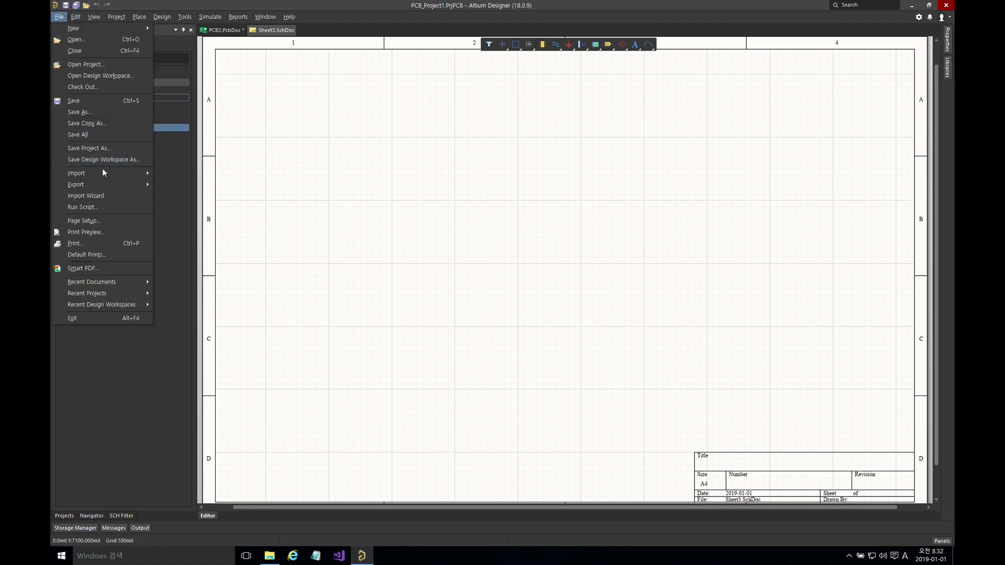
mouse_move(104, 173)
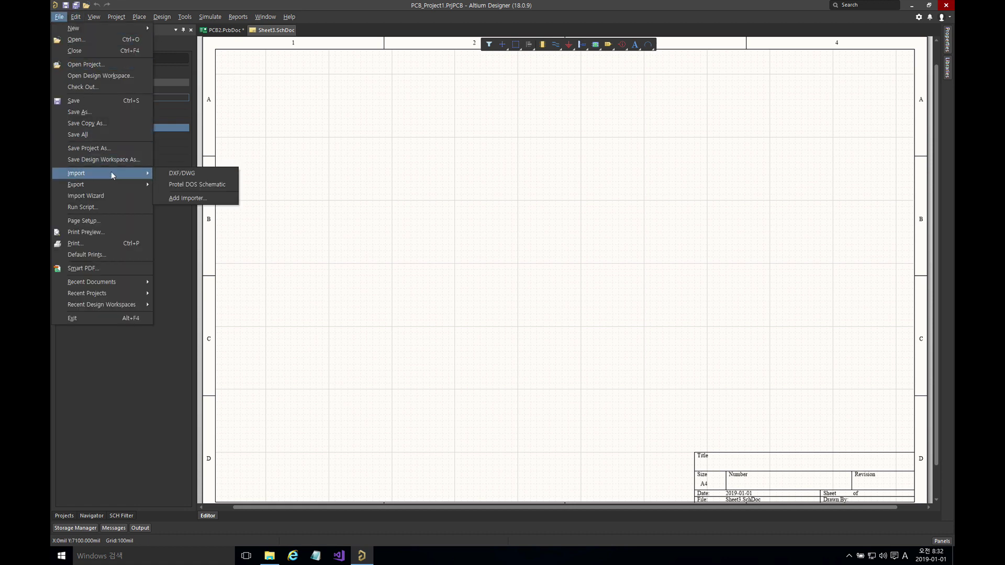
click(184, 173)
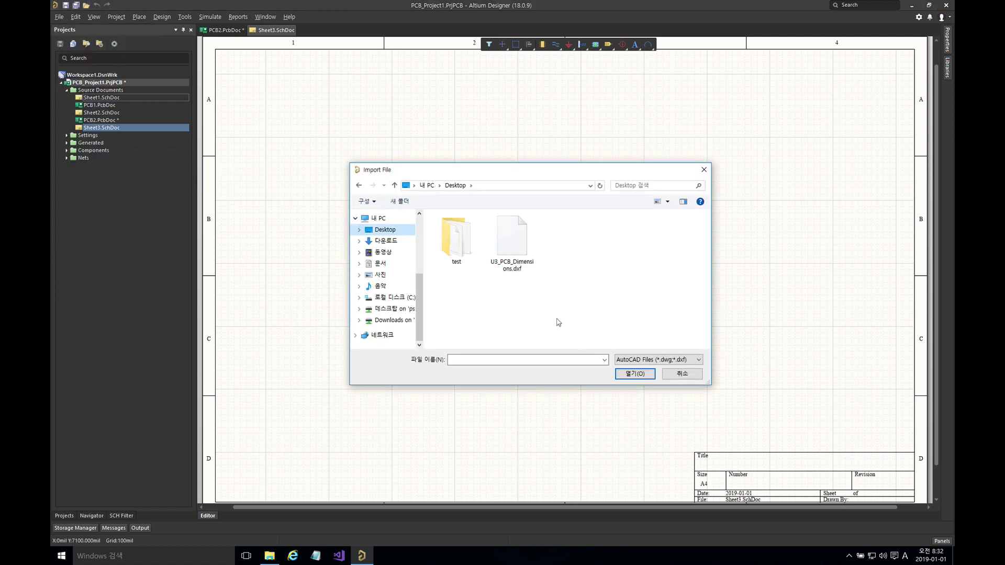
click(521, 240)
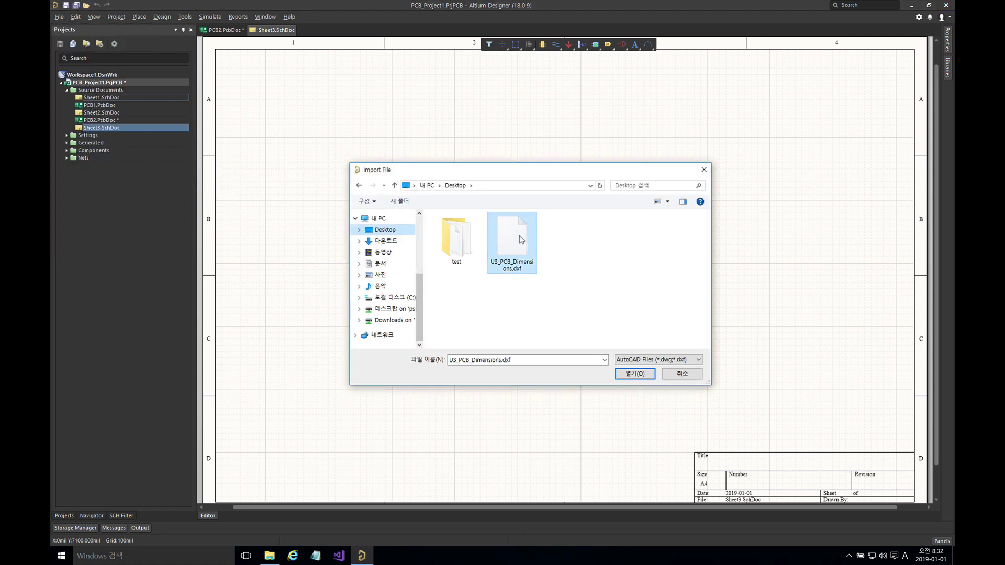
click(645, 375)
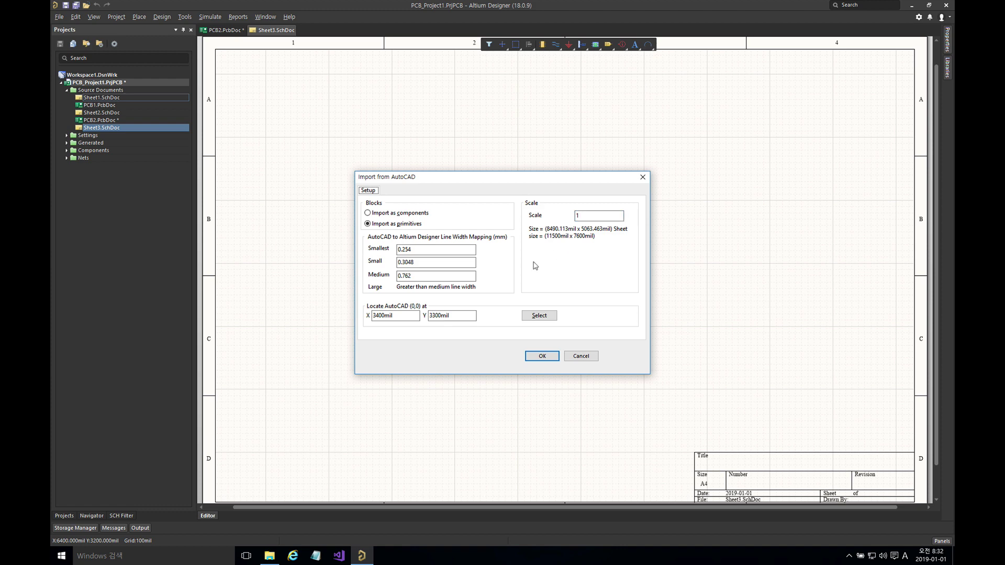
Pick 2900mil, 2400mil on the sheet as the AutoCAD origin and import the drawing as primitives at scale 1.
click(539, 316)
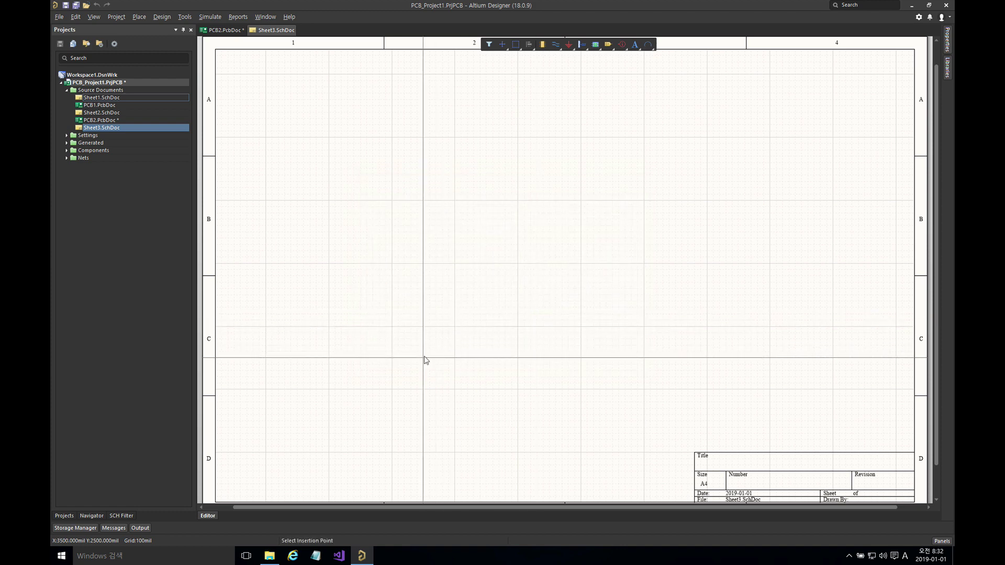
key(Page_Down)
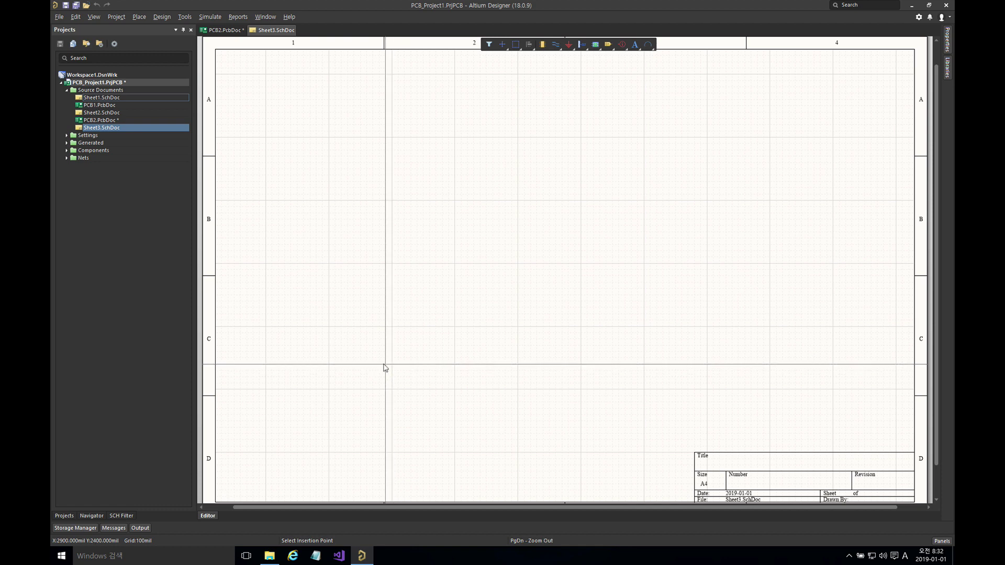
click(385, 367)
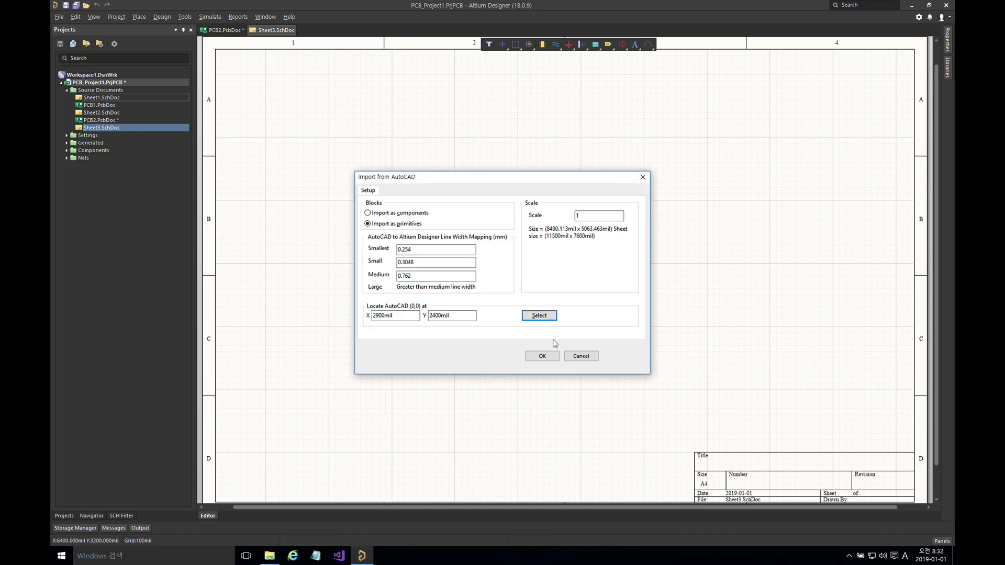
click(547, 357)
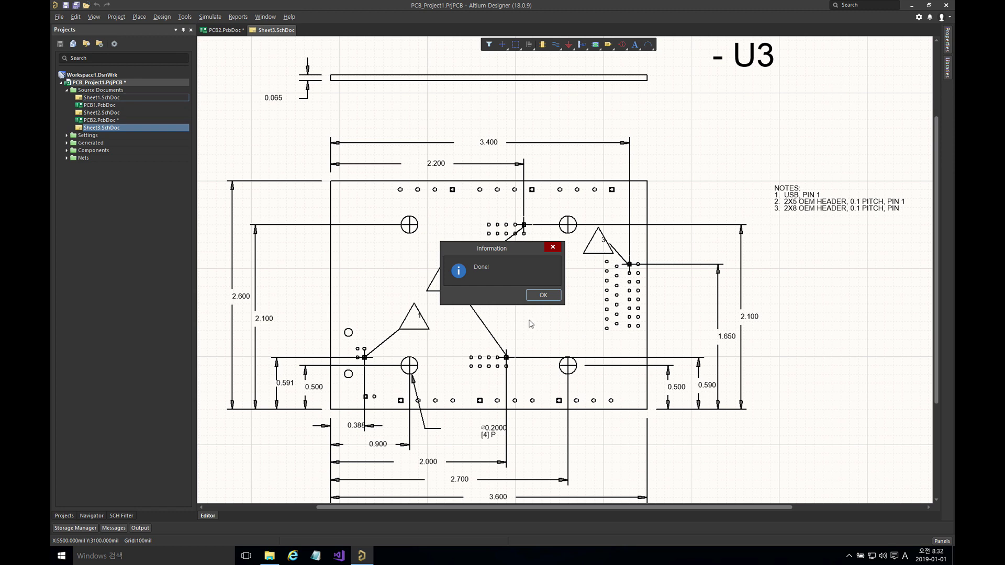
click(543, 295)
key(ctrl+Page_Down)
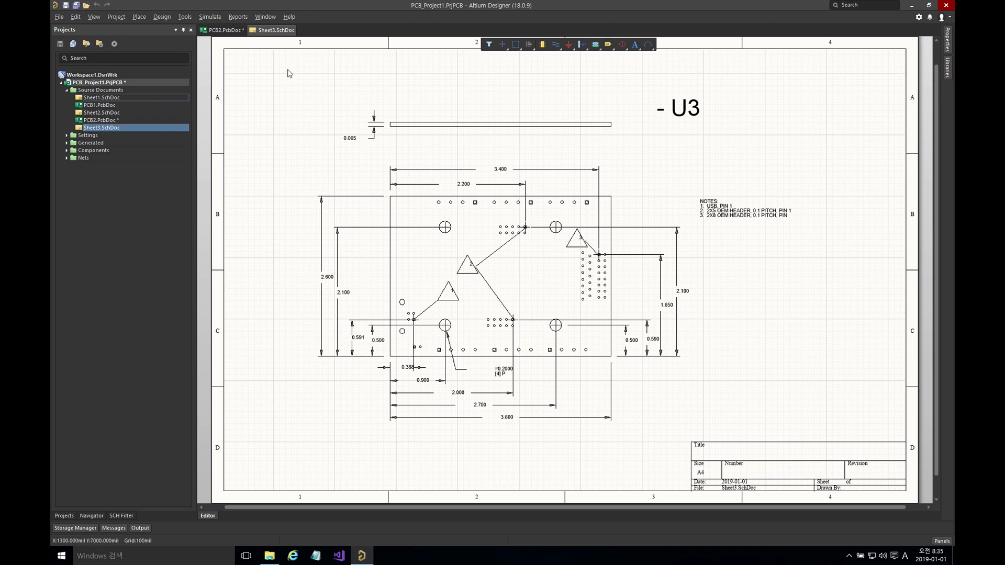
Close the Sheet3.SchDoc and PCB2.PcbDoc documents, discarding the unsaved PCB.
right_click(271, 40)
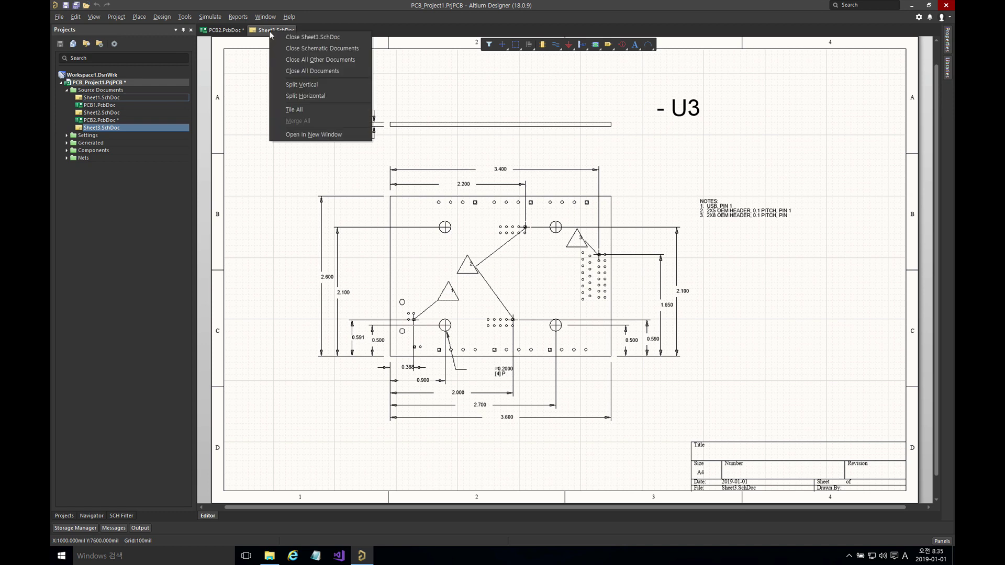
click(285, 37)
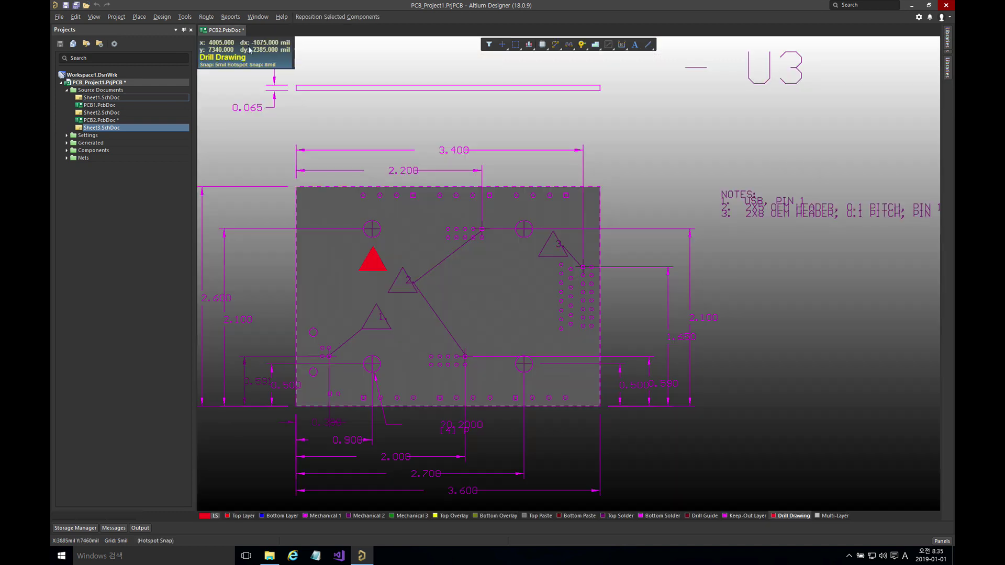
right_click(224, 32)
click(248, 34)
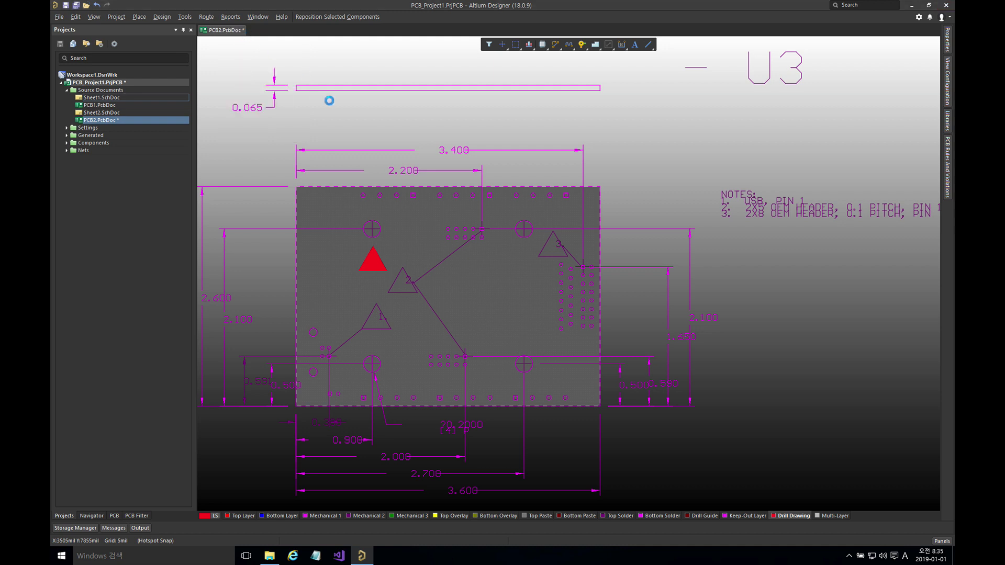
click(515, 293)
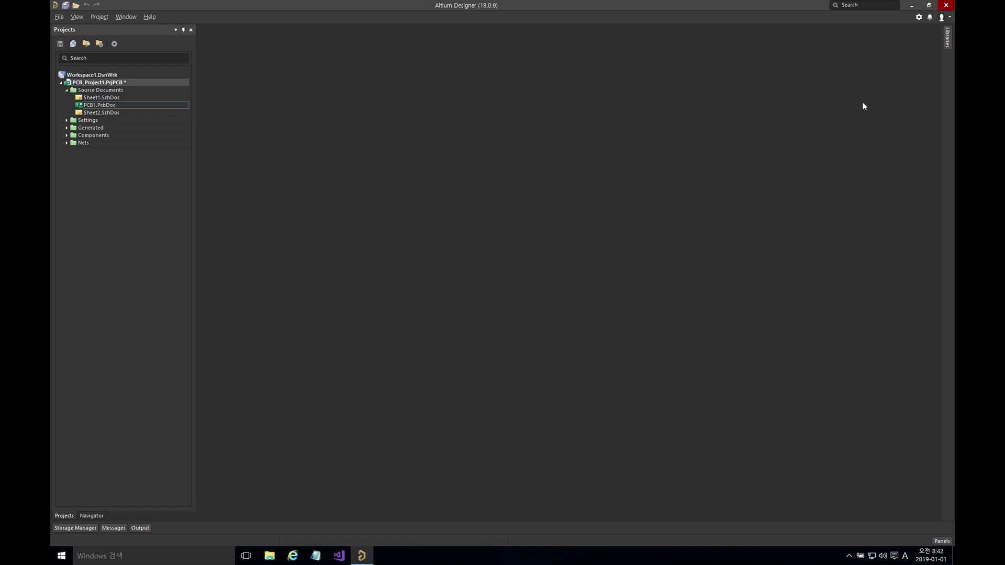
Minimize Altium Designer and open the U3.STEP file from the desktop in Notepad.
click(911, 5)
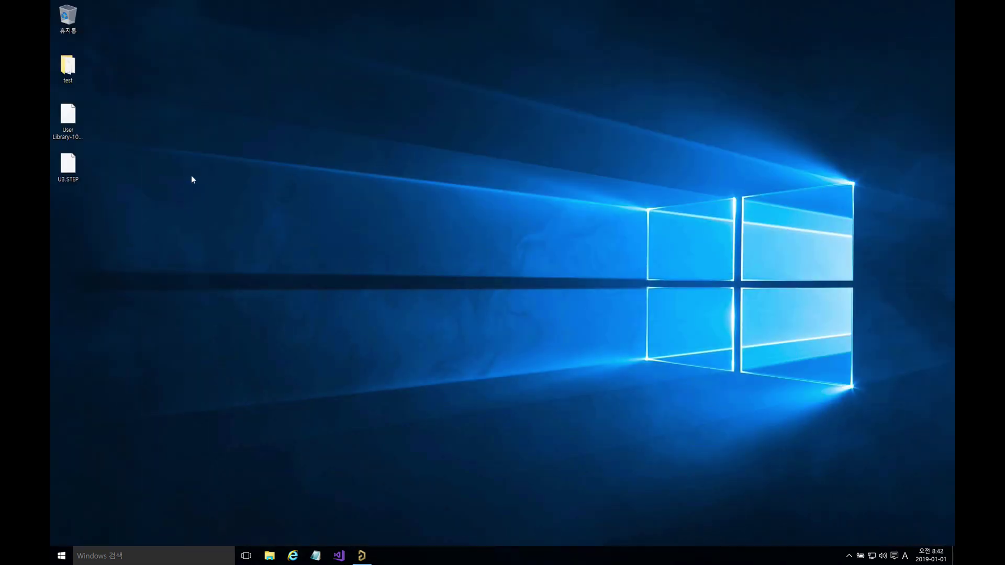
click(235, 344)
click(315, 555)
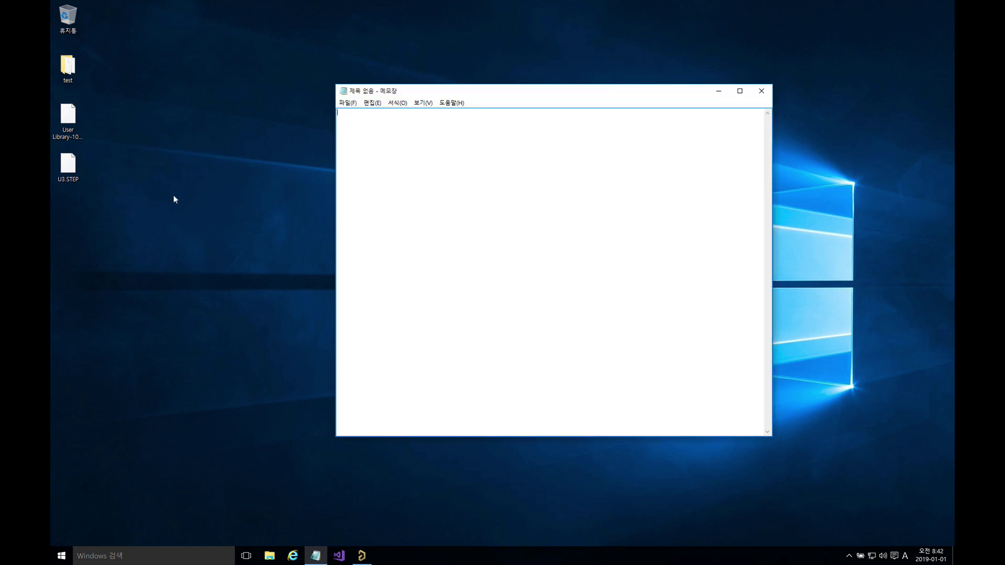
drag(72, 168, 428, 188)
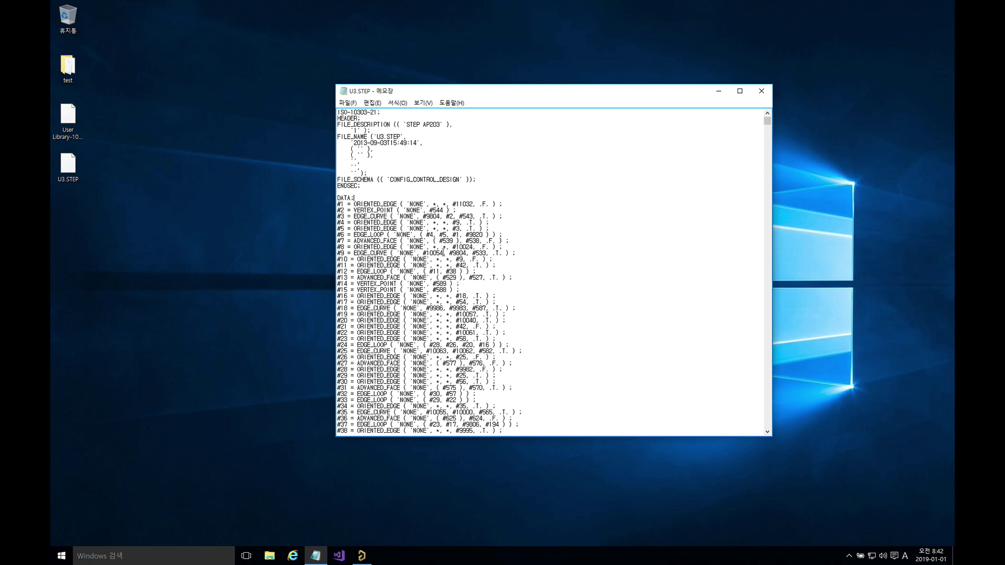
Look through the entity lines of the U3.STEP file and return to its beginning.
scroll(444, 252, down, 20)
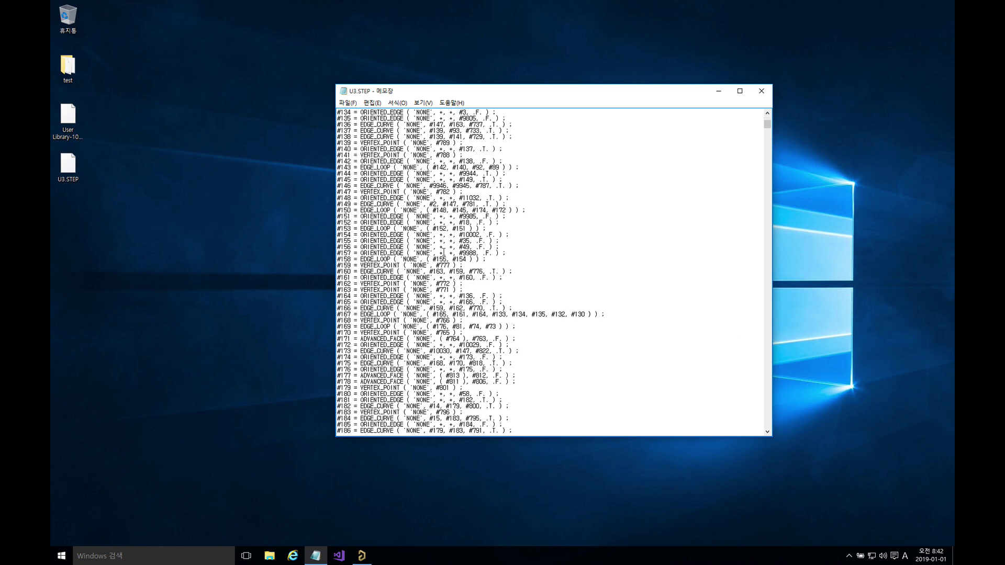
scroll(444, 250, down, 20)
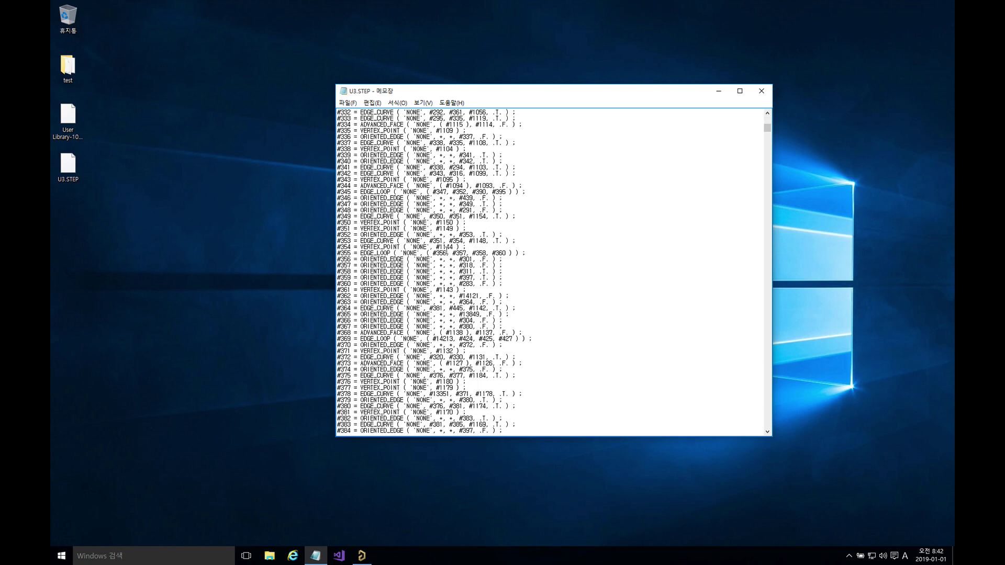
scroll(722, 153, up, 20)
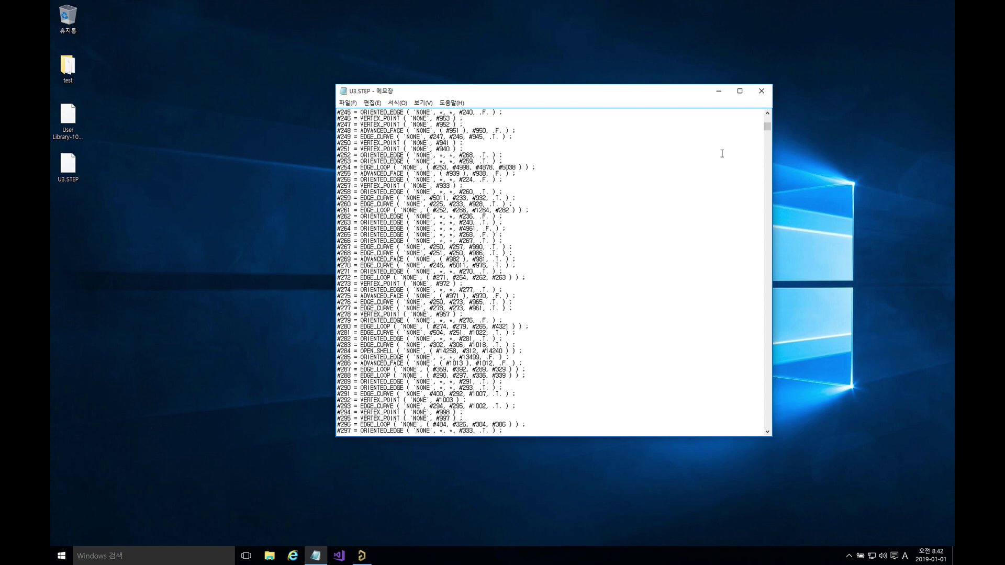
scroll(722, 153, up, 20)
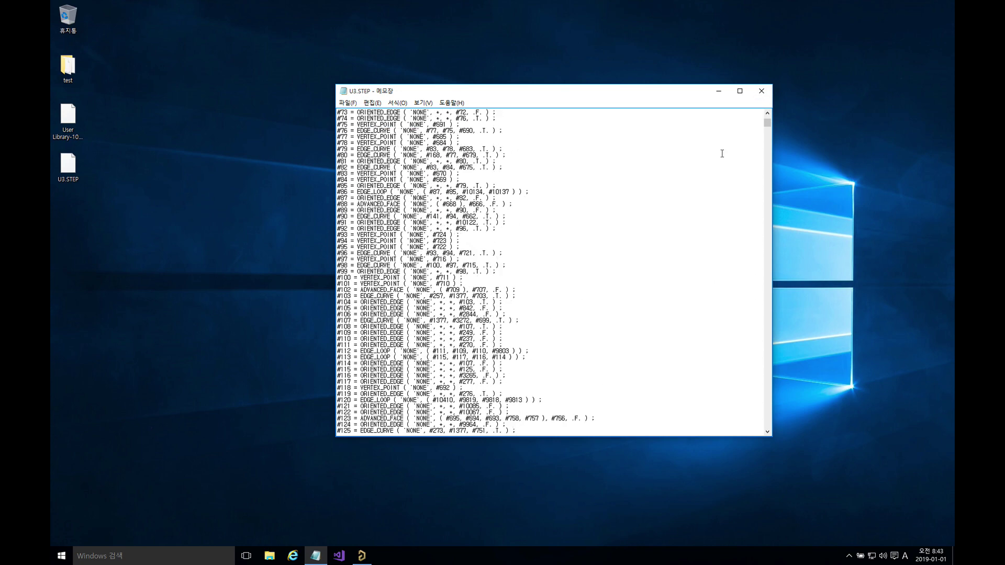
scroll(722, 153, up, 20)
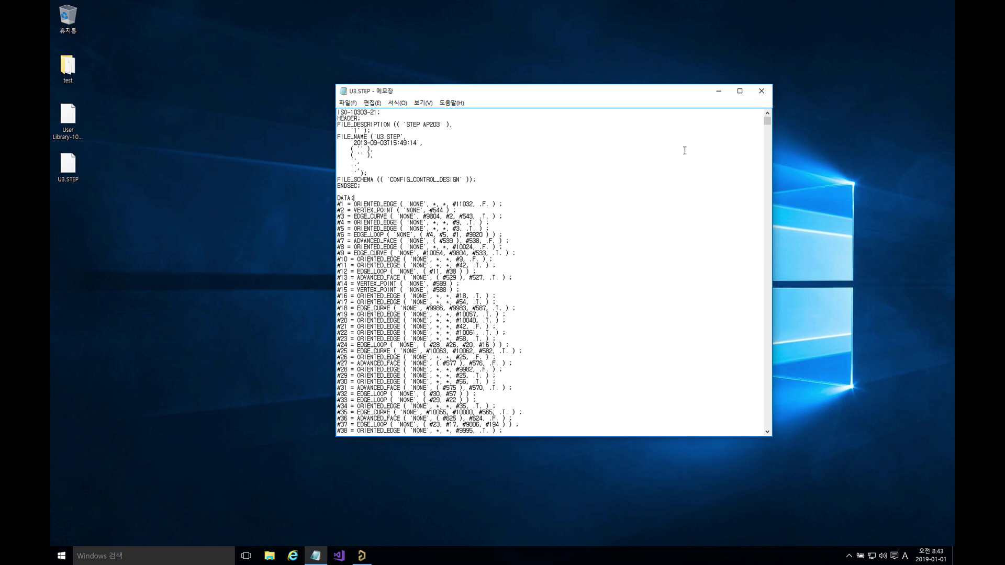
Examine the STEP version in the file's header and the first entries of its DATA section, and close Notepad.
drag(349, 119, 426, 170)
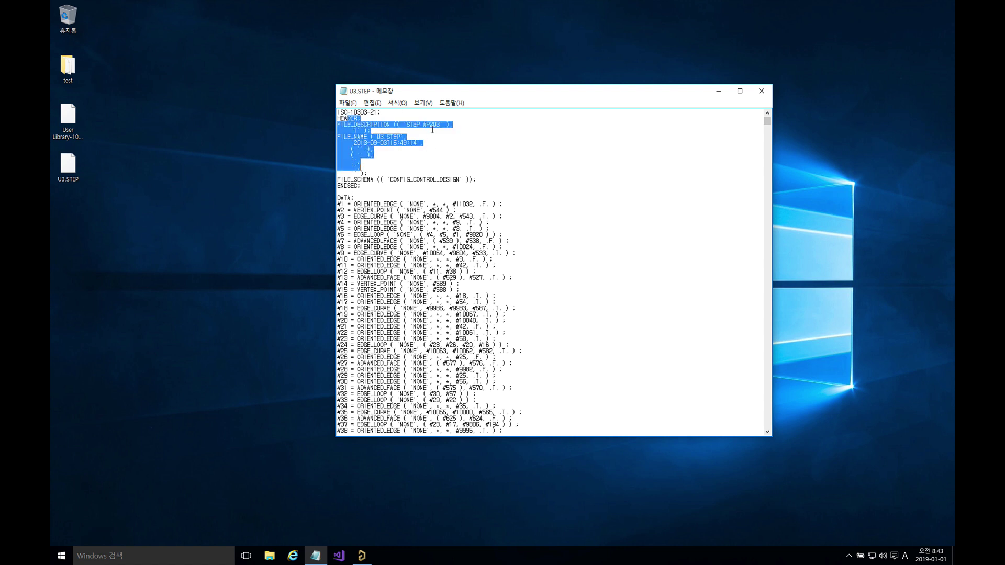
click(430, 125)
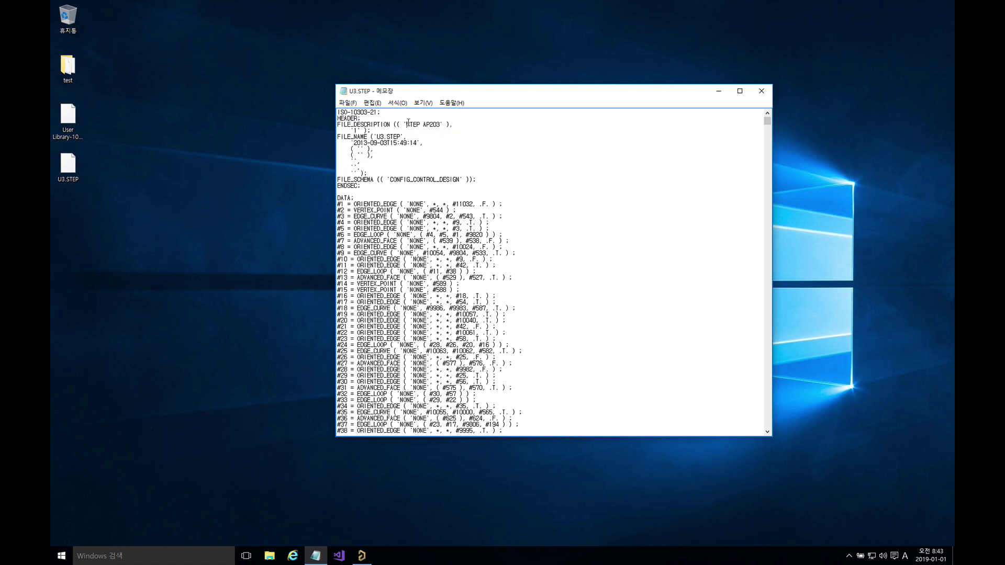
drag(406, 124, 439, 128)
click(430, 124)
drag(430, 124, 441, 126)
click(383, 131)
drag(341, 204, 390, 260)
click(422, 271)
click(762, 92)
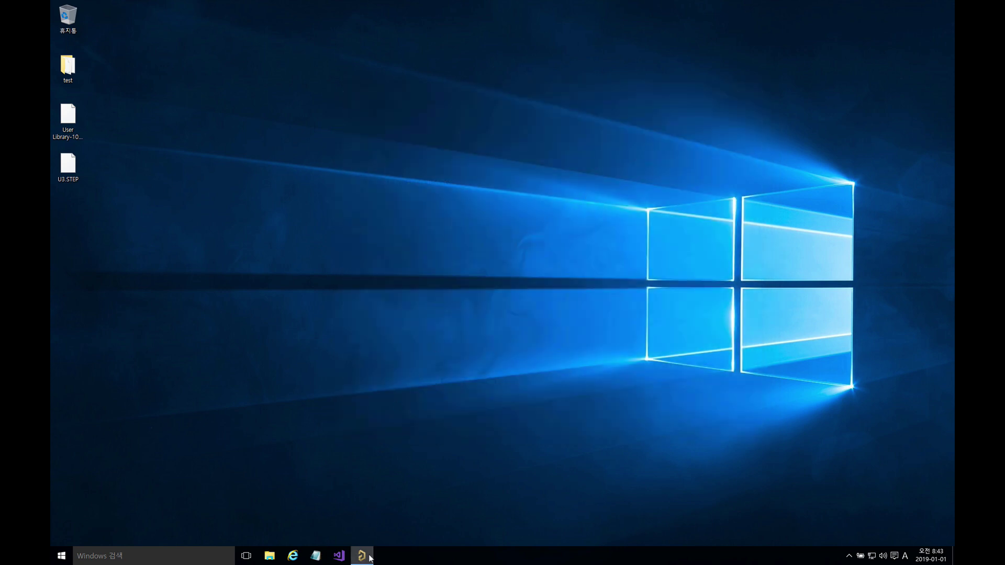
Switch back to Altium Designer, check the PCB1.PcbDoc layout in 3D from an angle and return to the 2D view.
click(361, 555)
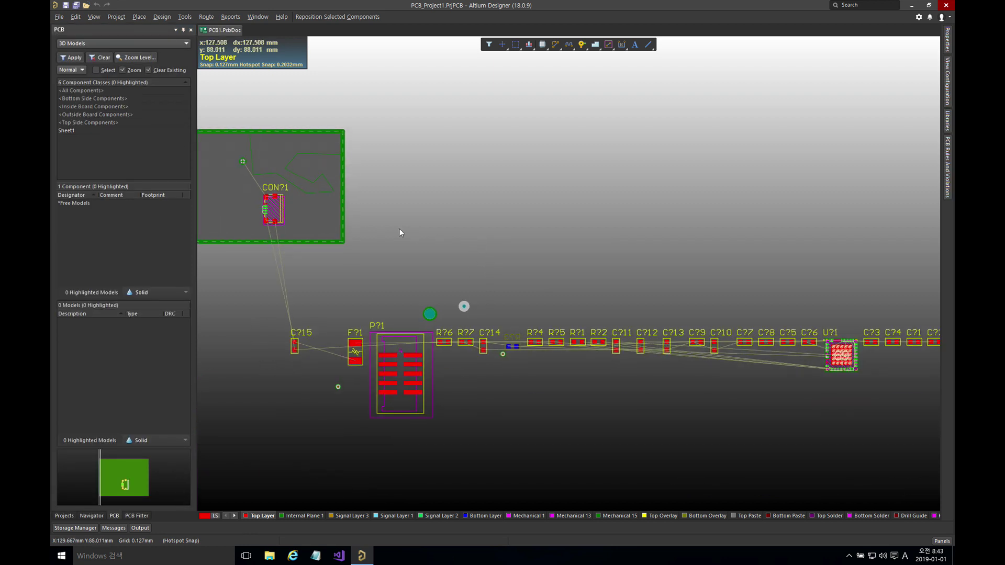
right_drag(402, 228, 456, 239)
key(3)
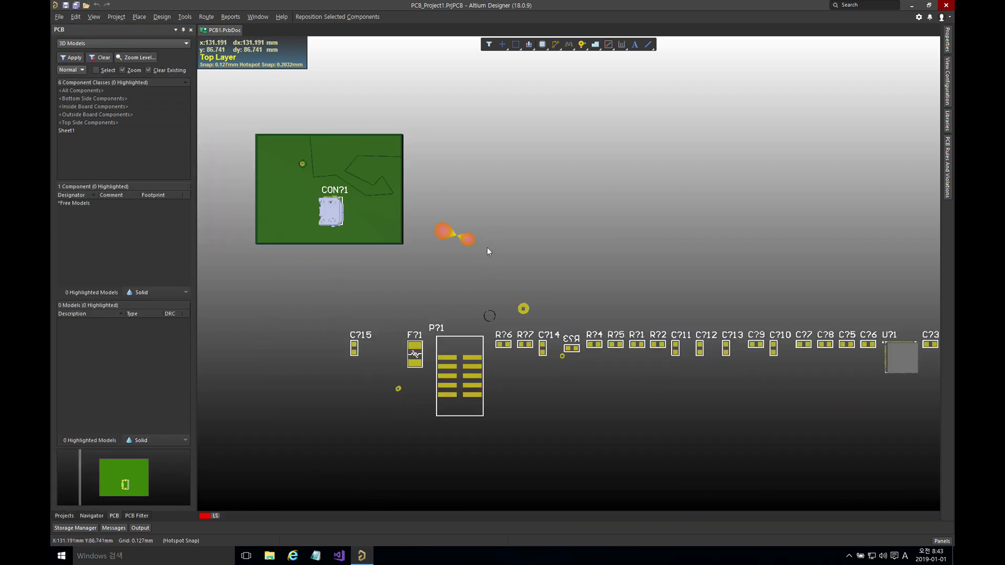
mouse_move(507, 260)
shift+right_down()
mouse_move(483, 128)
mouse_move(583, 127)
mouse_move(498, 148)
mouse_move(559, 229)
mouse_move(523, 261)
shift+right_up()
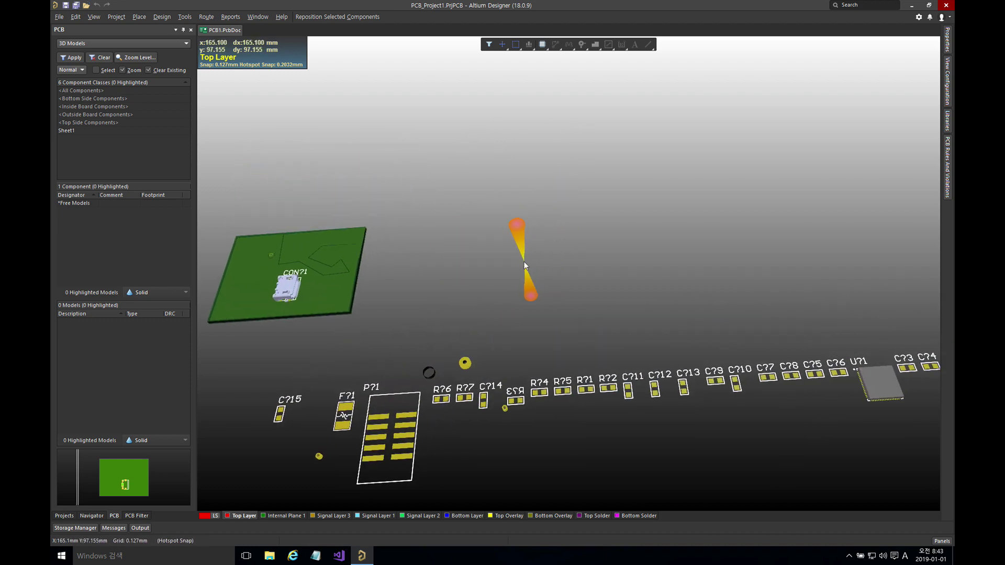
key(2)
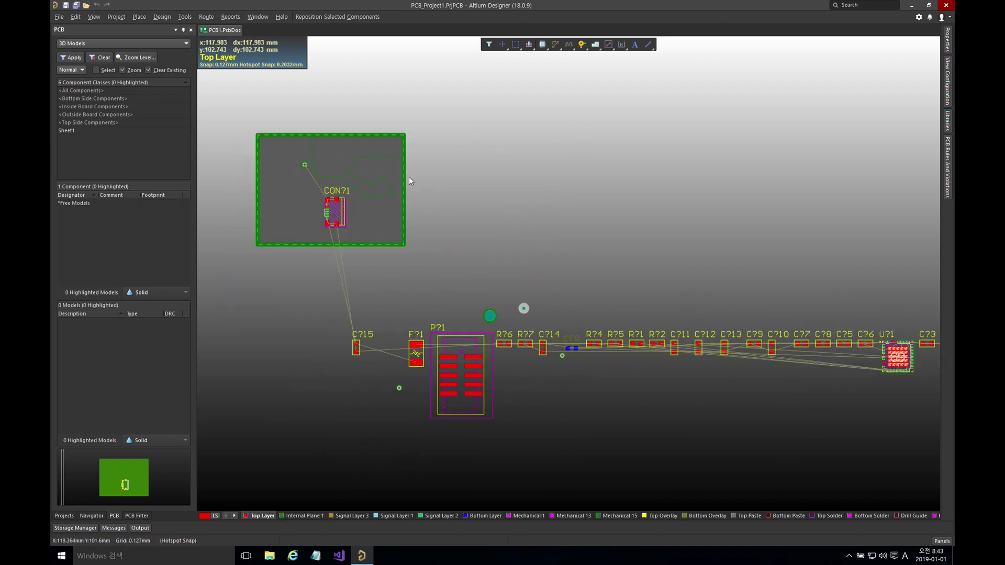
Place a Generic 3D body with the embedded model U3.STEP on Mechanical 1, beside the board and above the component row.
click(139, 16)
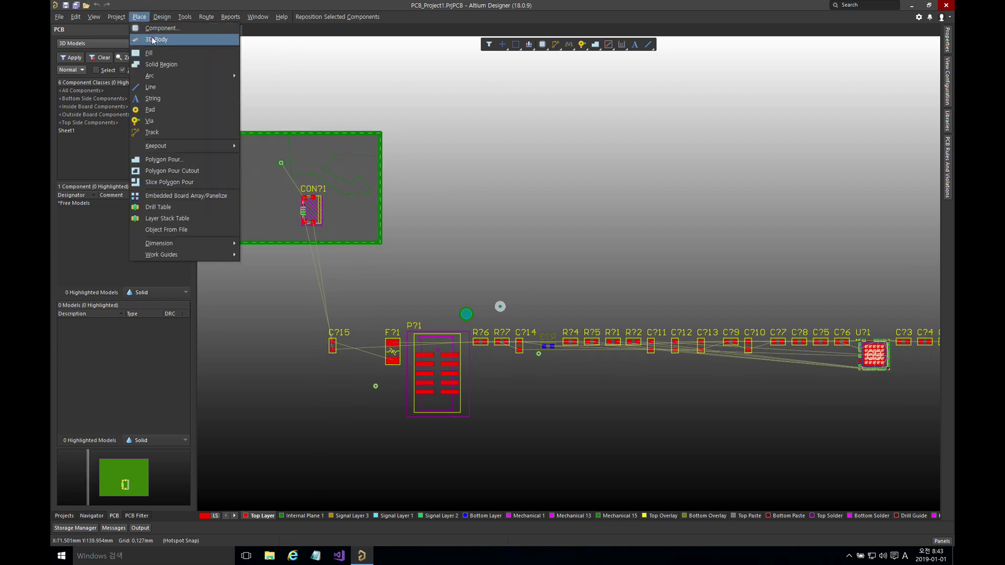
click(153, 40)
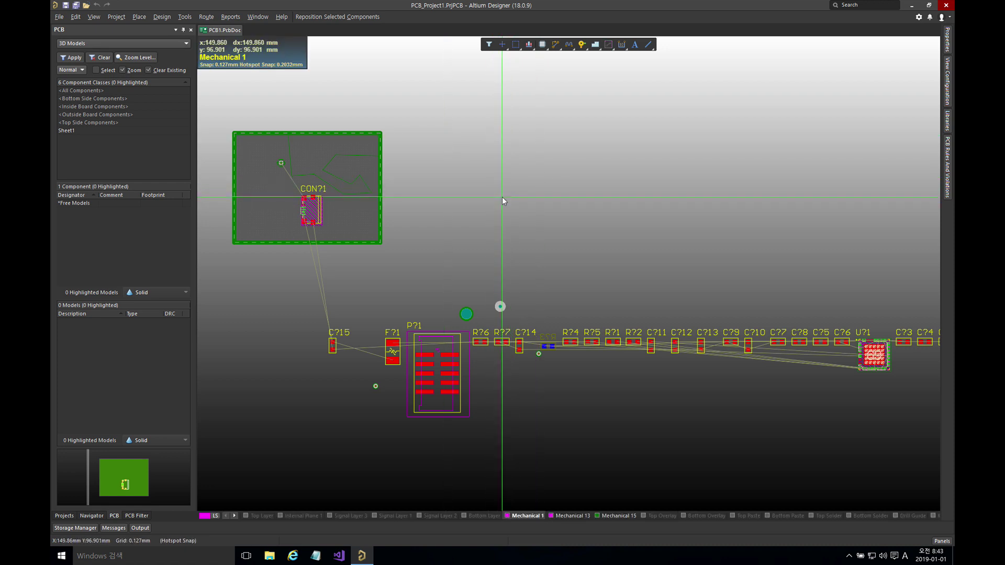
key(Tab)
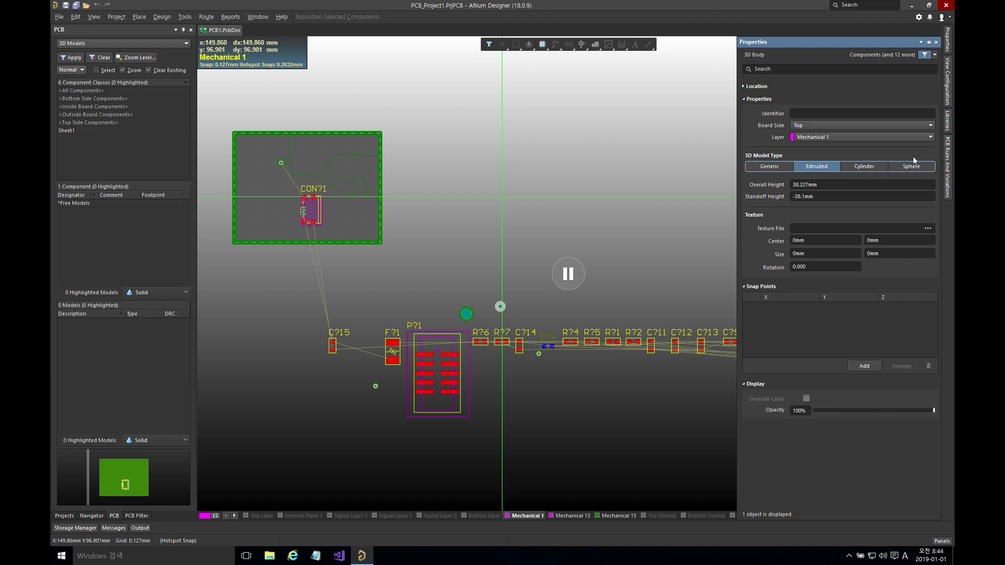
click(764, 167)
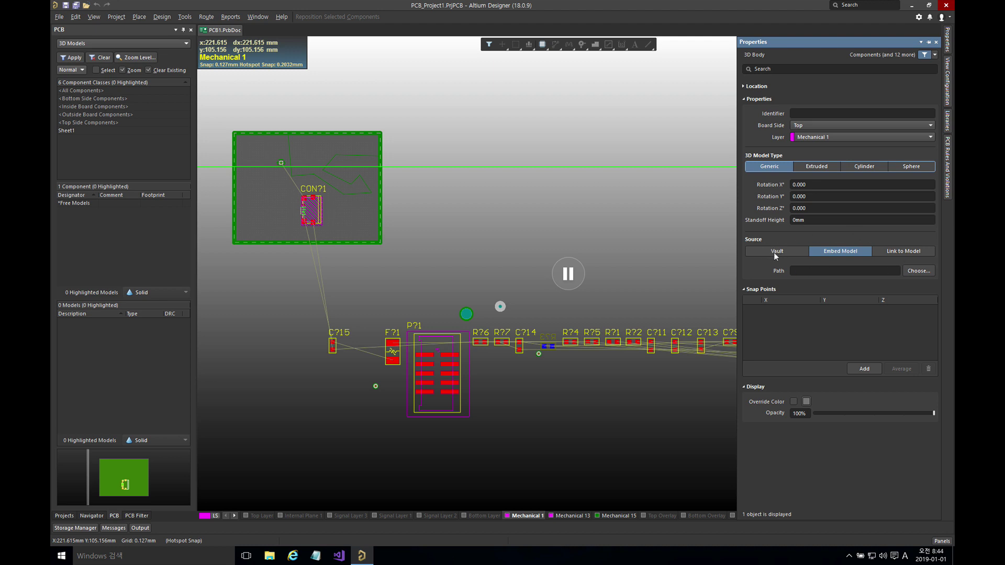
click(858, 255)
click(918, 271)
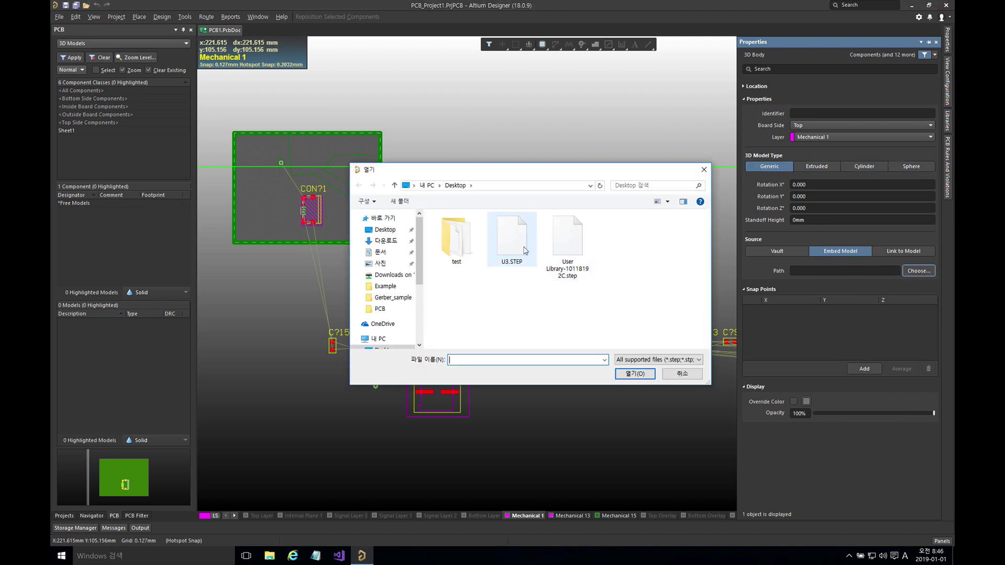
click(511, 244)
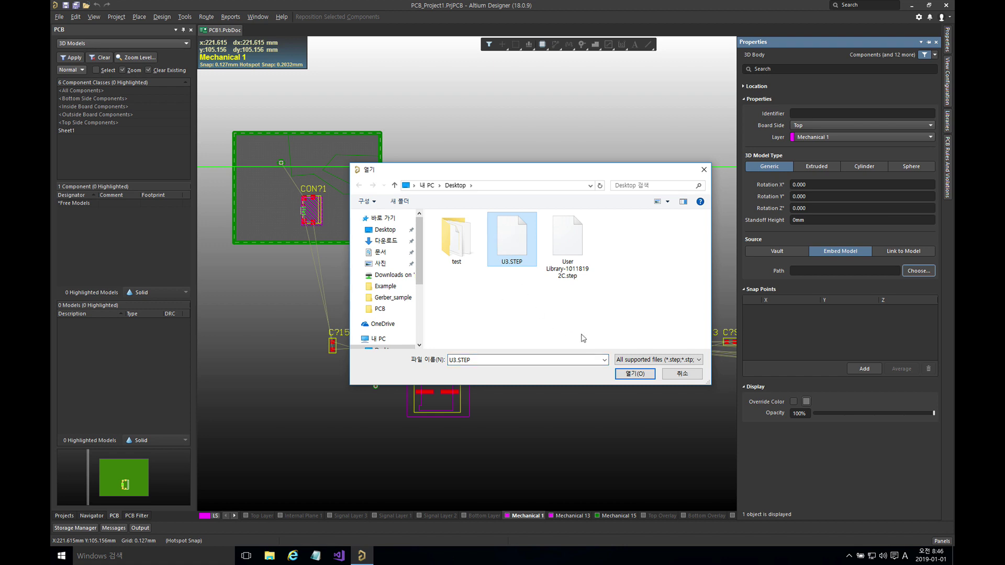
click(633, 375)
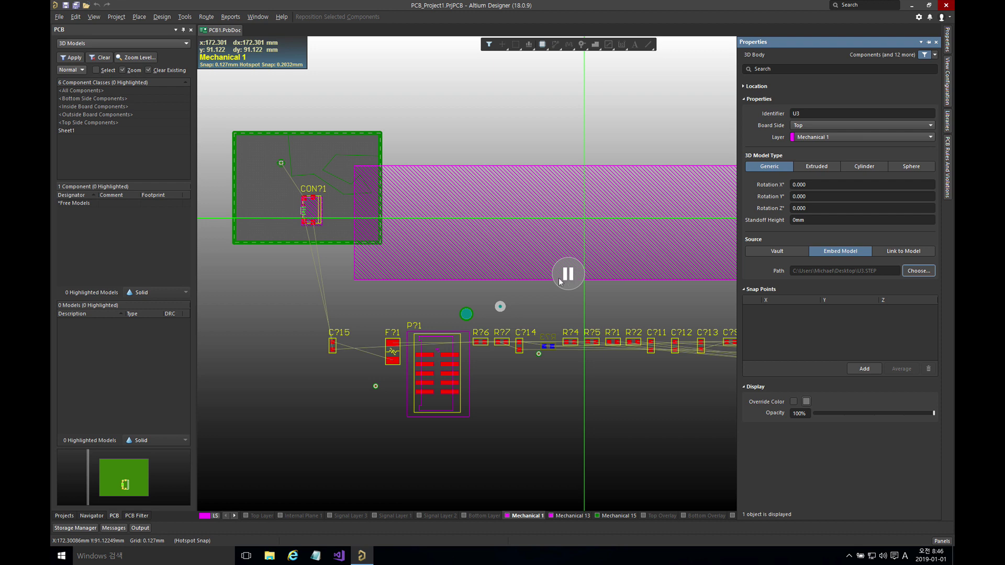
drag(567, 278, 645, 191)
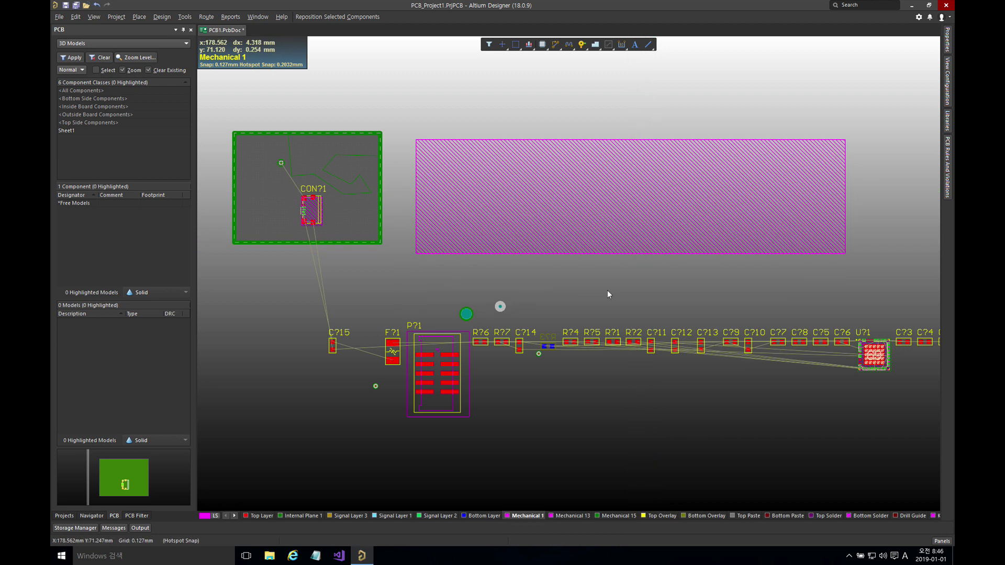
Examine the placed U3 enclosure model in 3D from several angles and check its orientation relative to the board.
key(3)
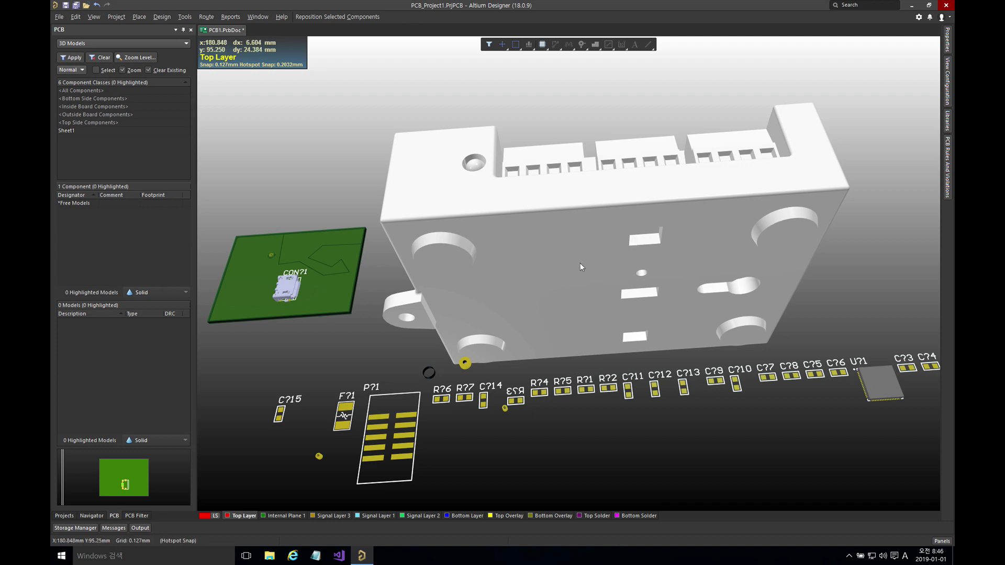
shift+right_drag(447, 327, 507, 359)
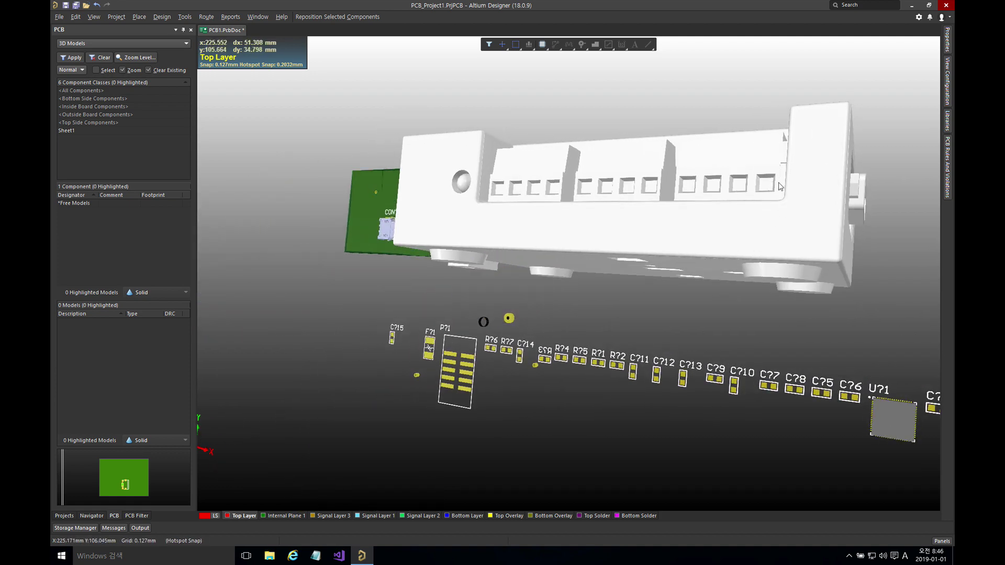
shift+right_drag(779, 175, 674, 347)
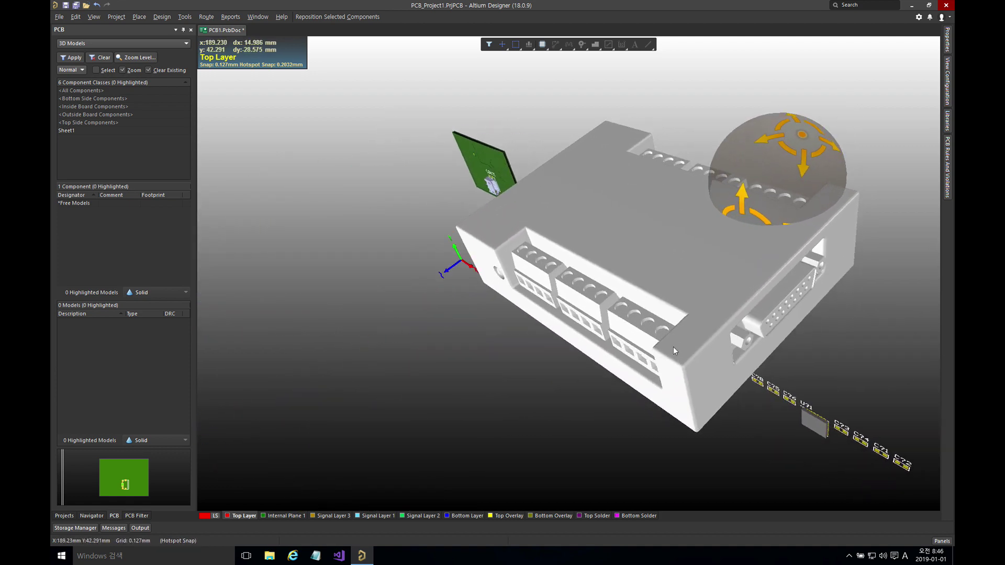
right_drag(672, 249, 690, 171)
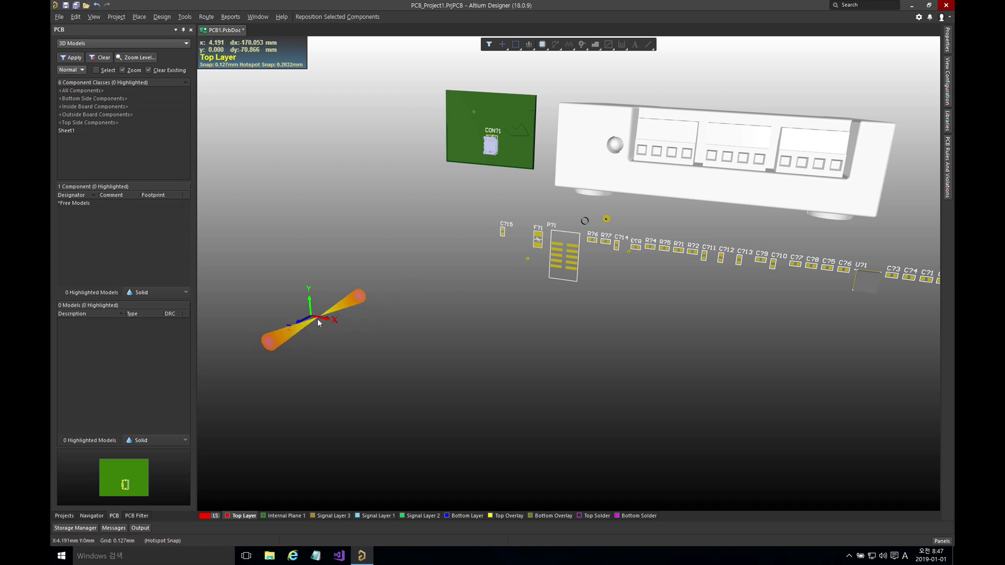
right_drag(629, 185, 592, 215)
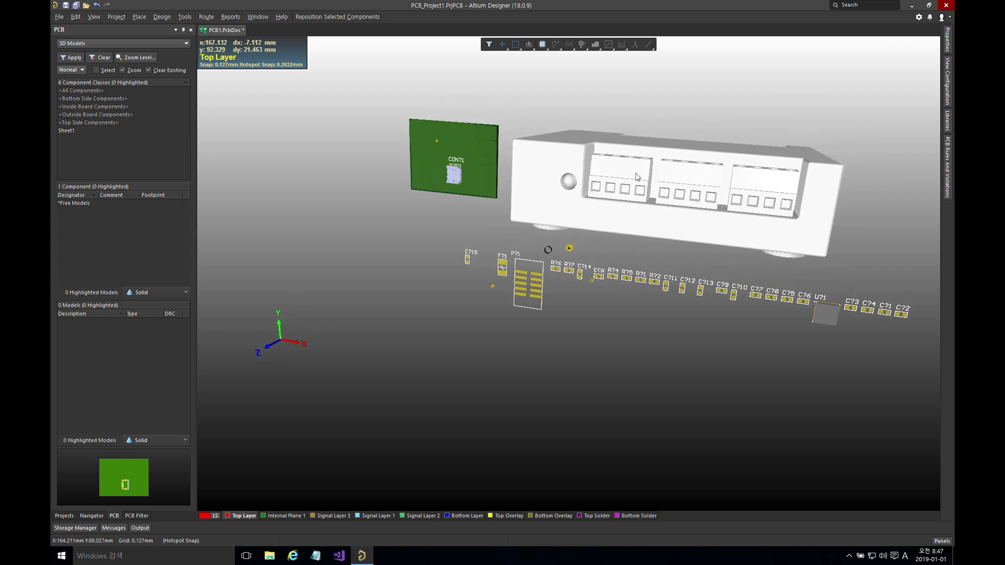
Set the U3 3D body's rotation about X to 90 degrees and clear the selection.
click(653, 230)
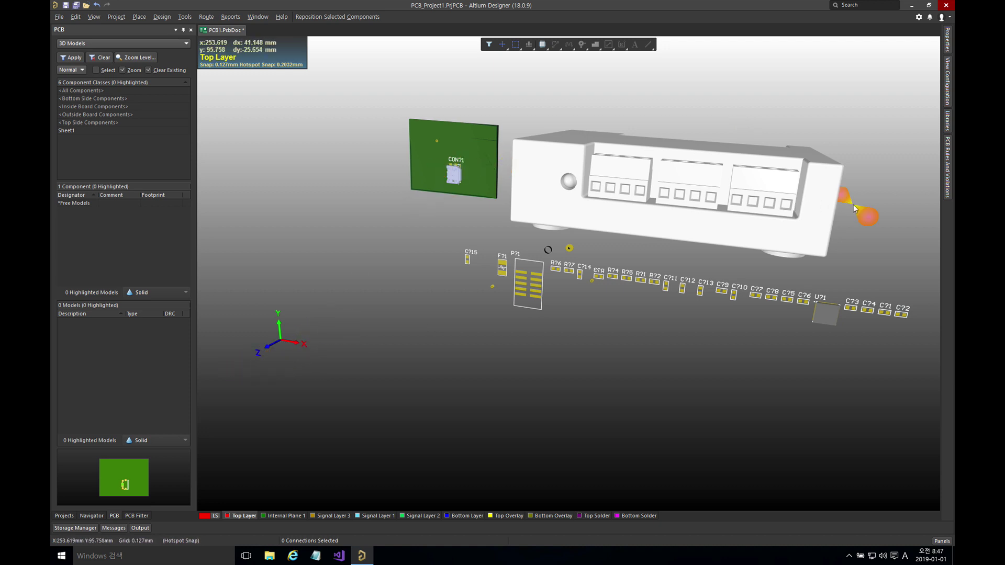
double_click(771, 202)
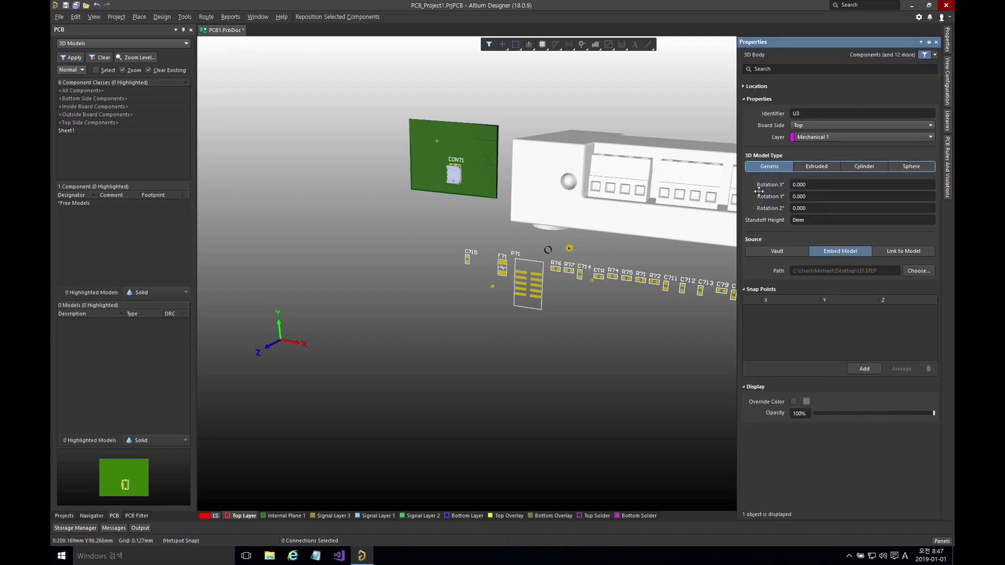
click(814, 184)
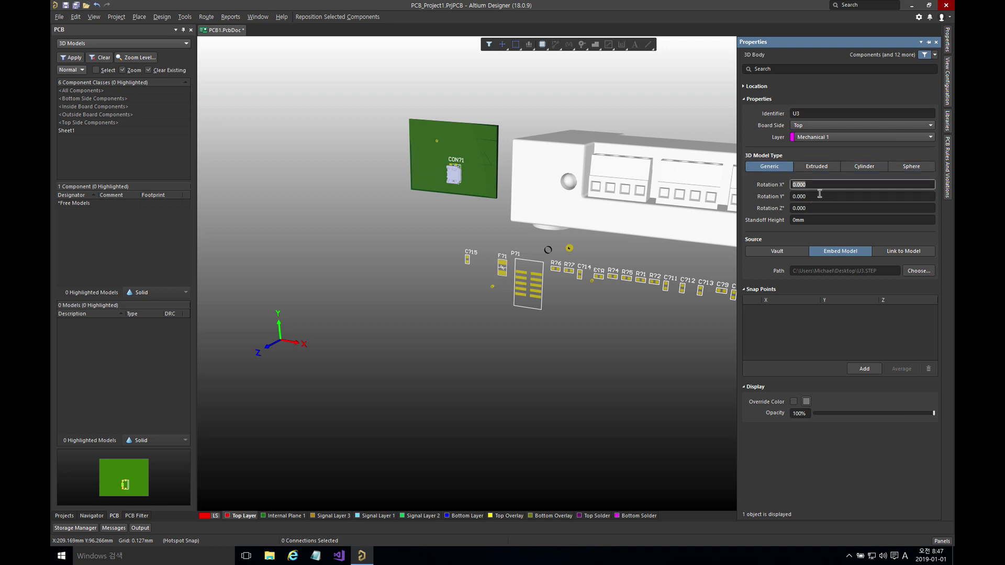
text(90)
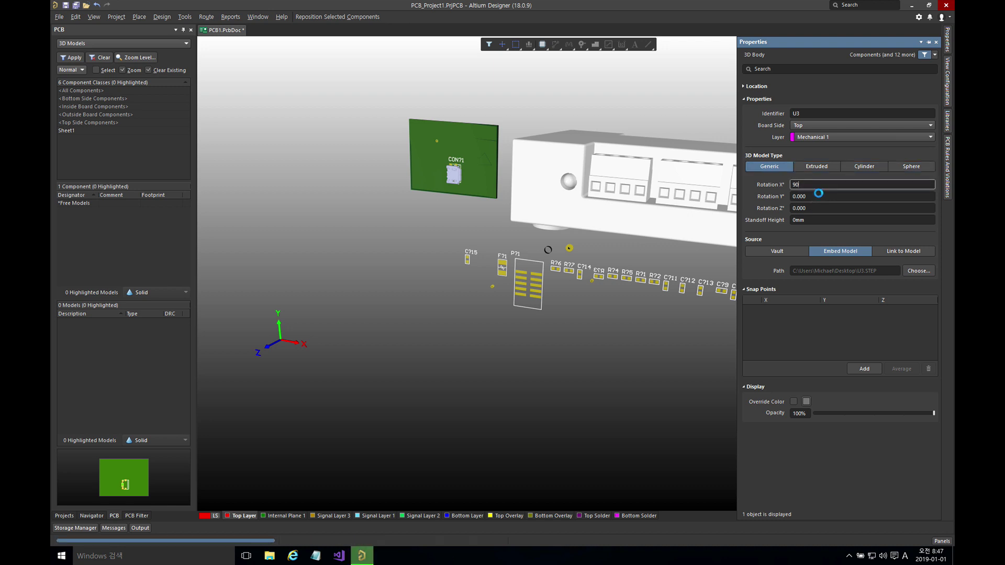
key(Return)
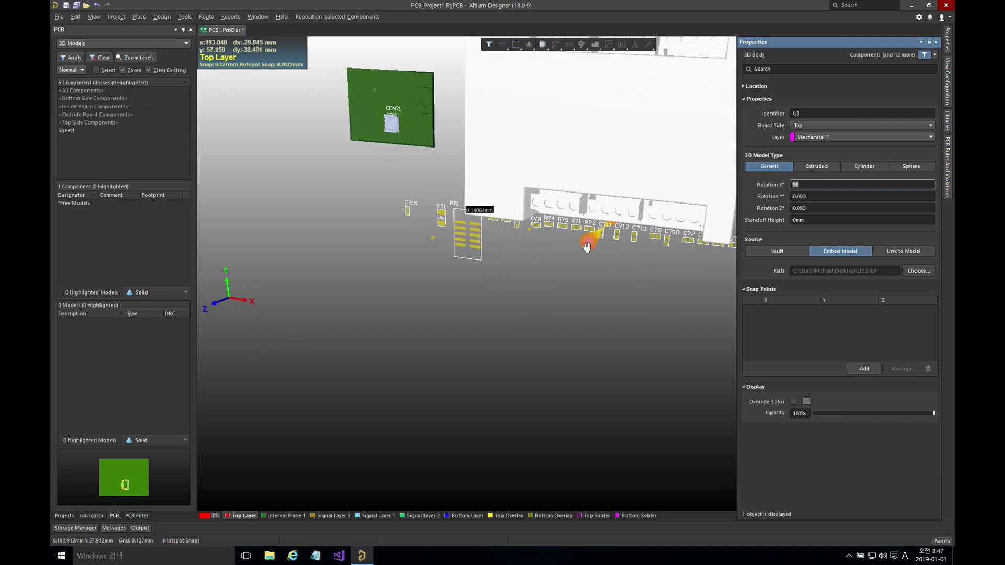
click(717, 268)
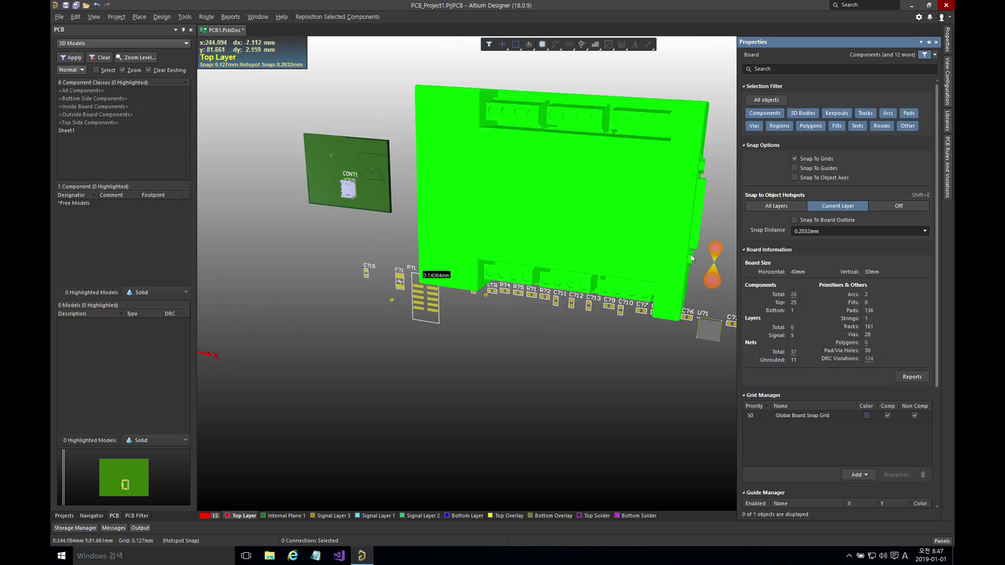
key(Escape)
Reset the error markers to remove the violation highlighting from the U3 model.
shift+right_drag(654, 134, 626, 217)
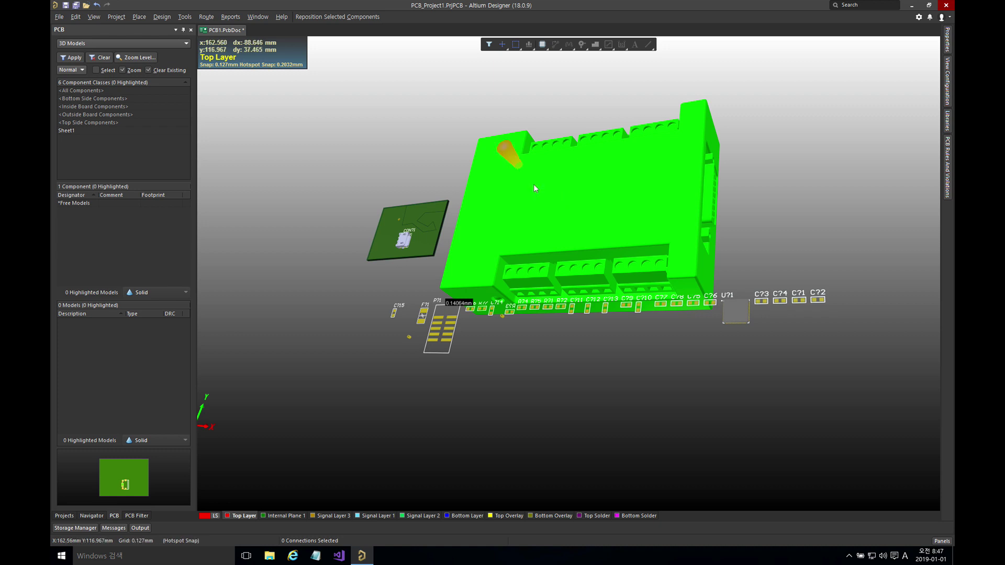
click(162, 17)
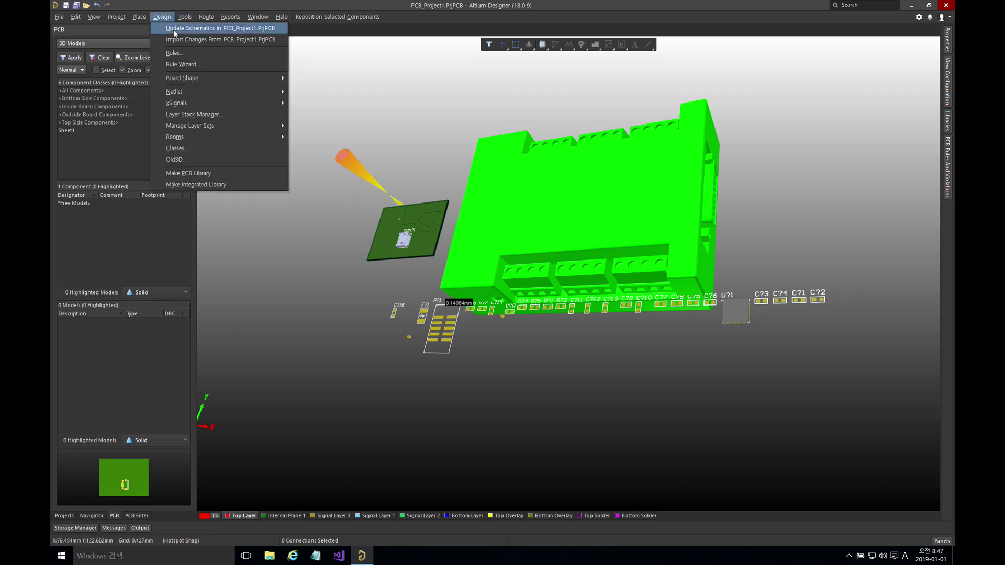
mouse_move(185, 16)
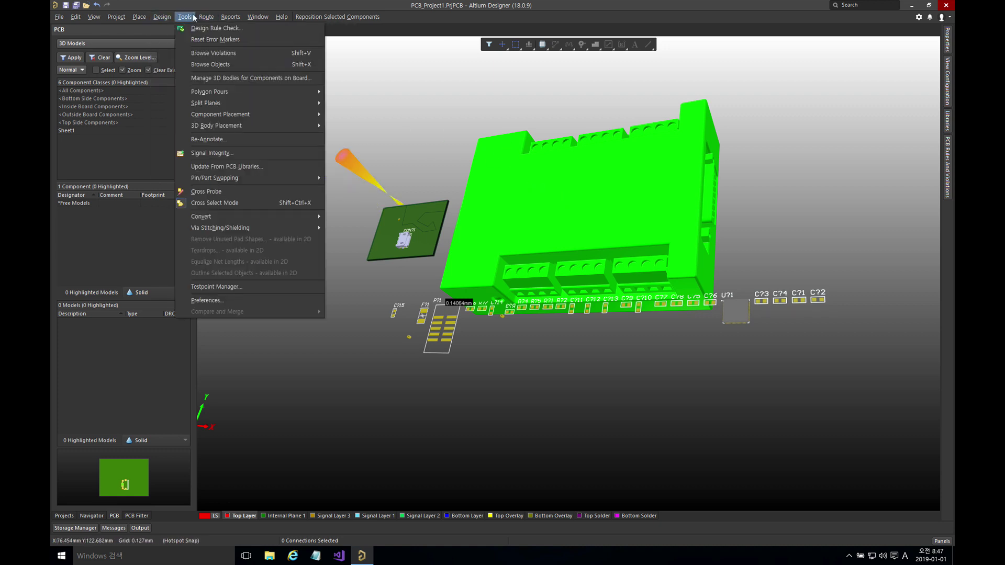
click(204, 41)
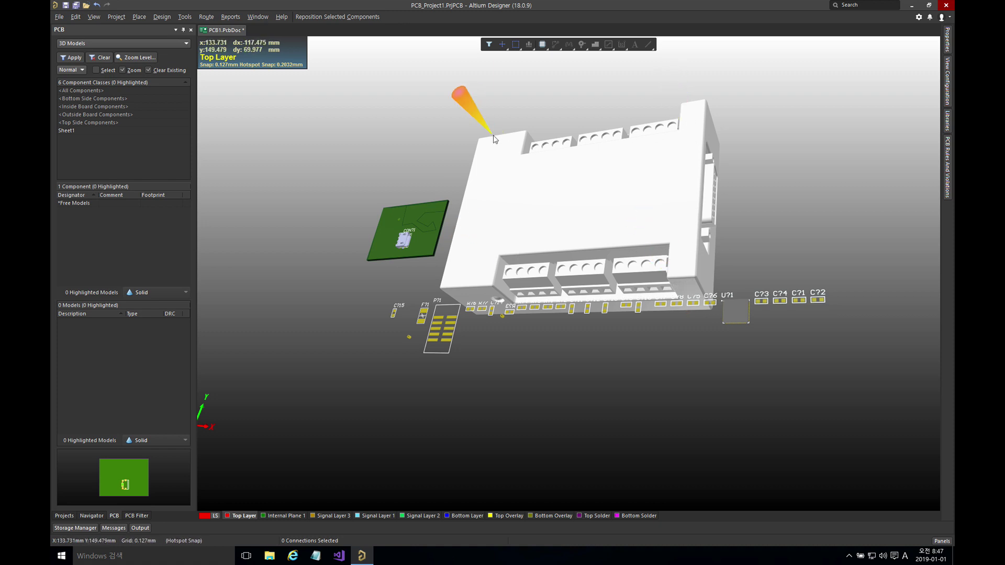
Define the board shape from the U3 body's large upper face, aligning it with the top PCB surface and hiding the model without DRC checking.
click(163, 17)
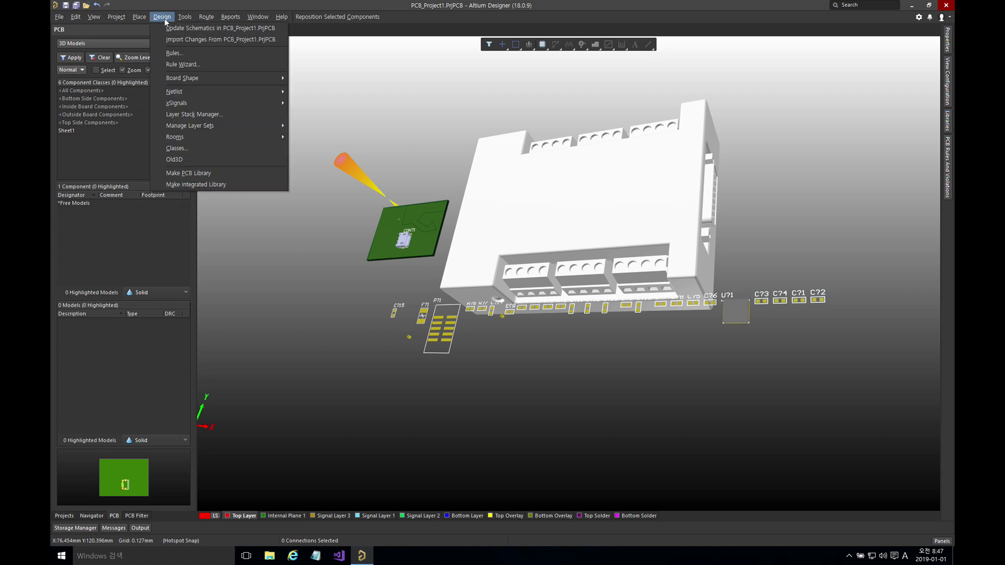
mouse_move(178, 79)
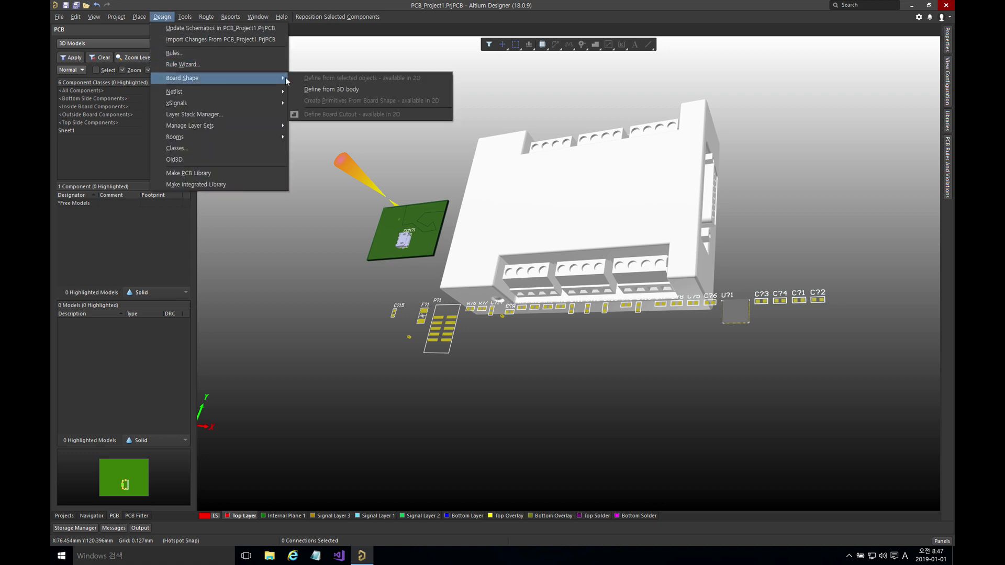
click(335, 91)
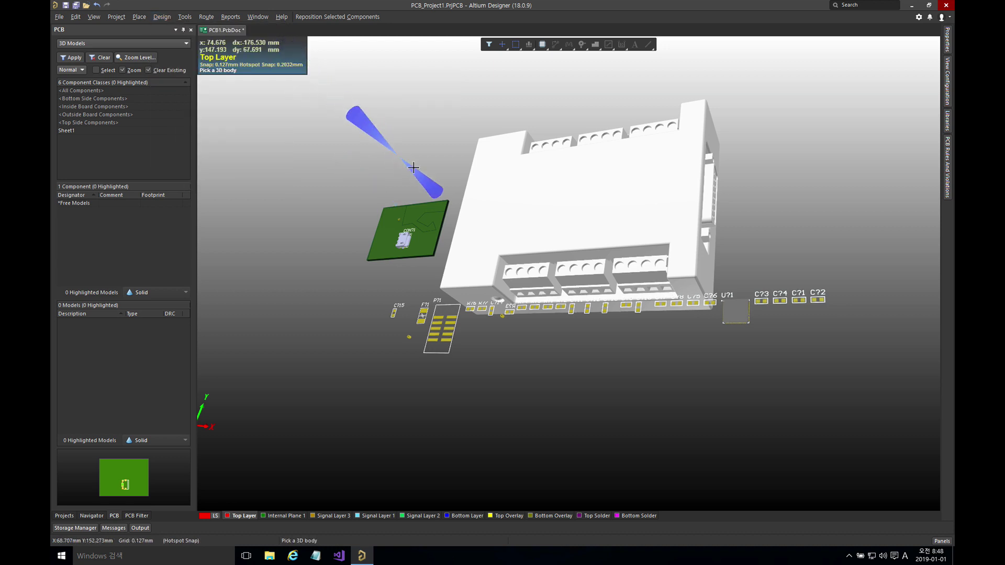
click(566, 207)
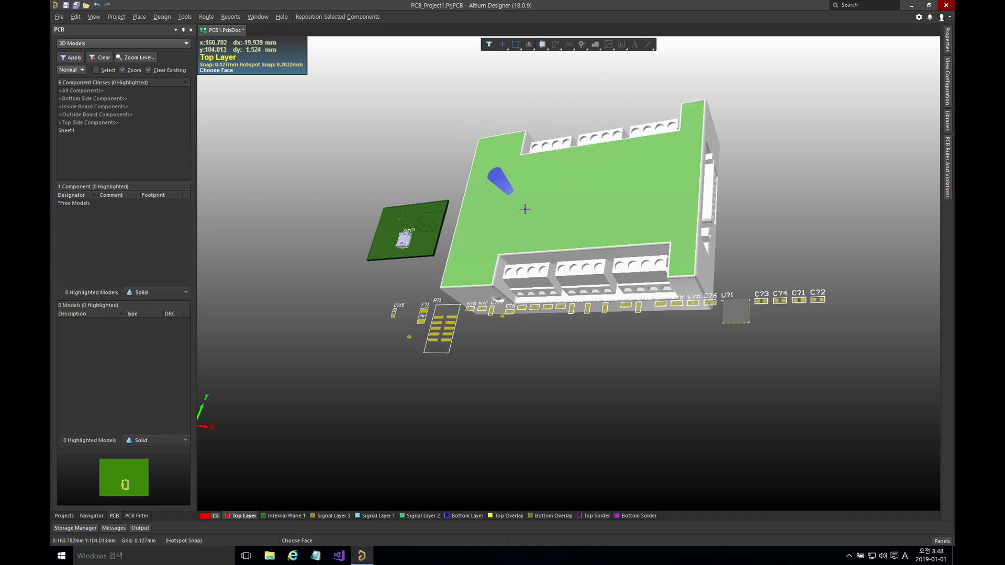
click(532, 209)
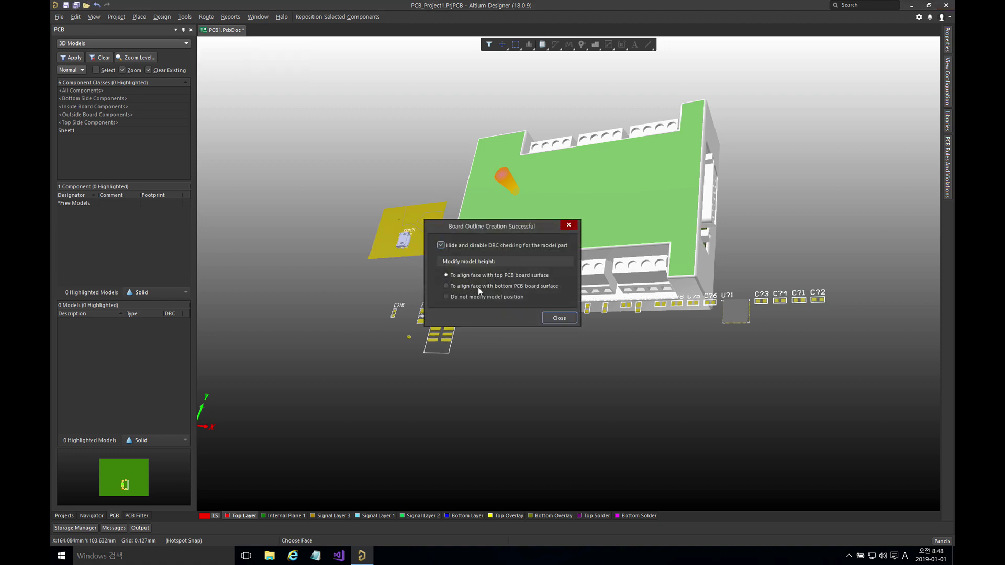
click(559, 317)
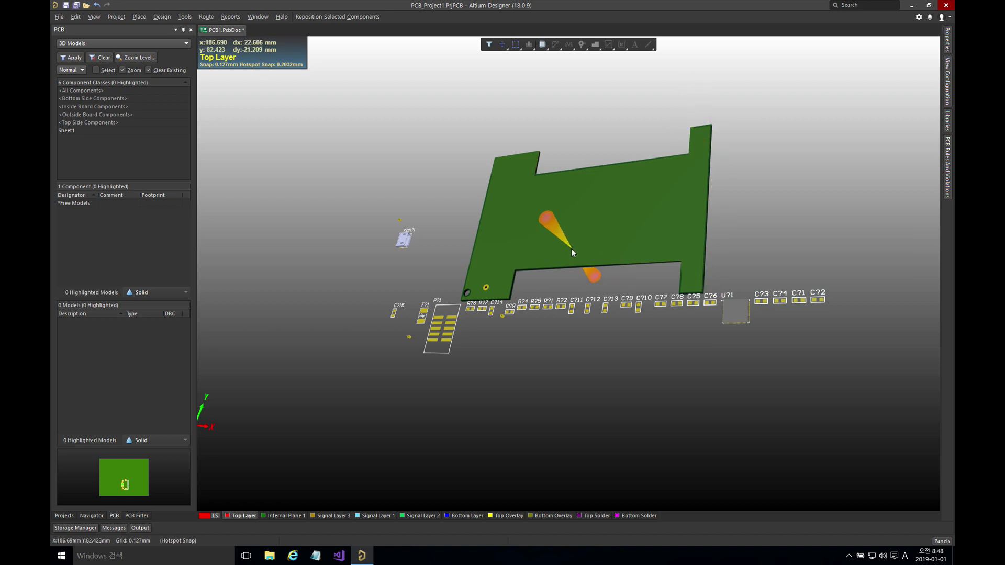
Create 1.2 mm wide outline primitives from the board shape on the Keep-Out Layer in the 2D view.
key(2)
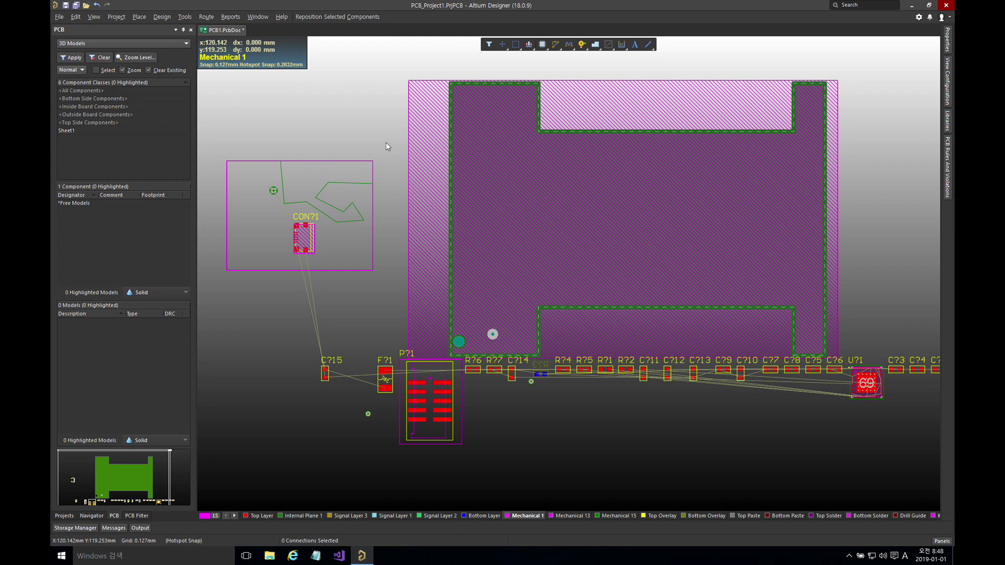
click(381, 157)
click(367, 172)
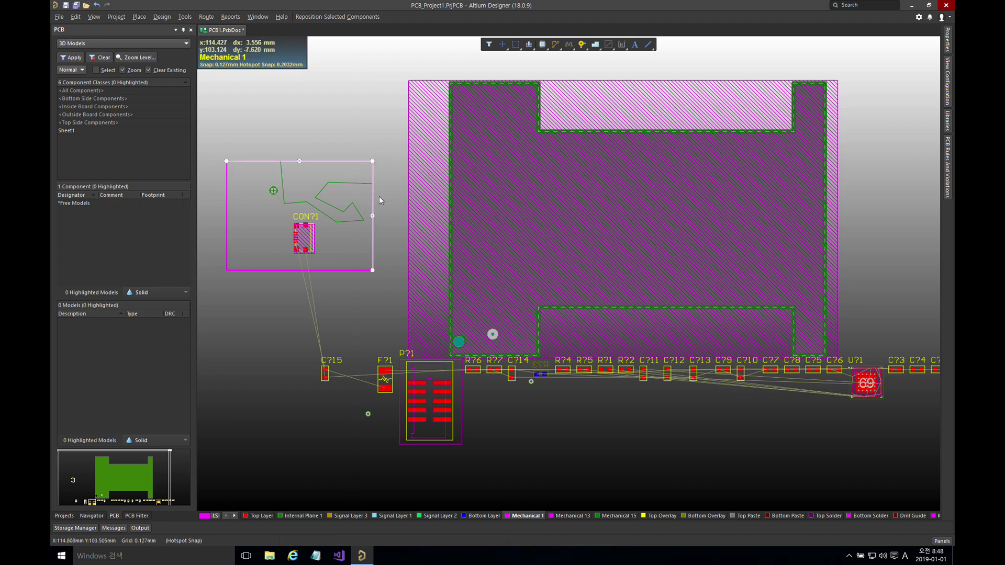
click(368, 104)
click(156, 17)
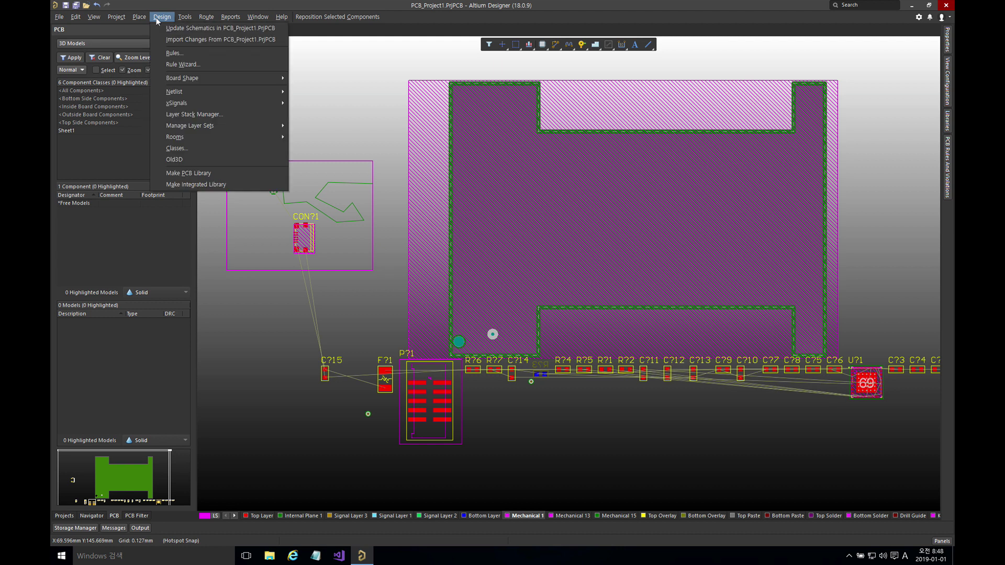
mouse_move(190, 78)
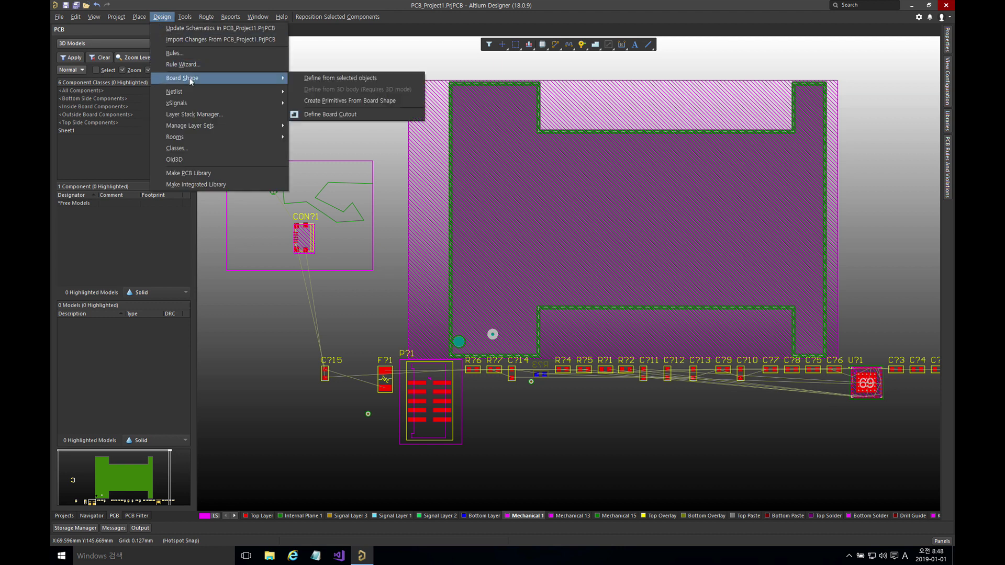
click(357, 101)
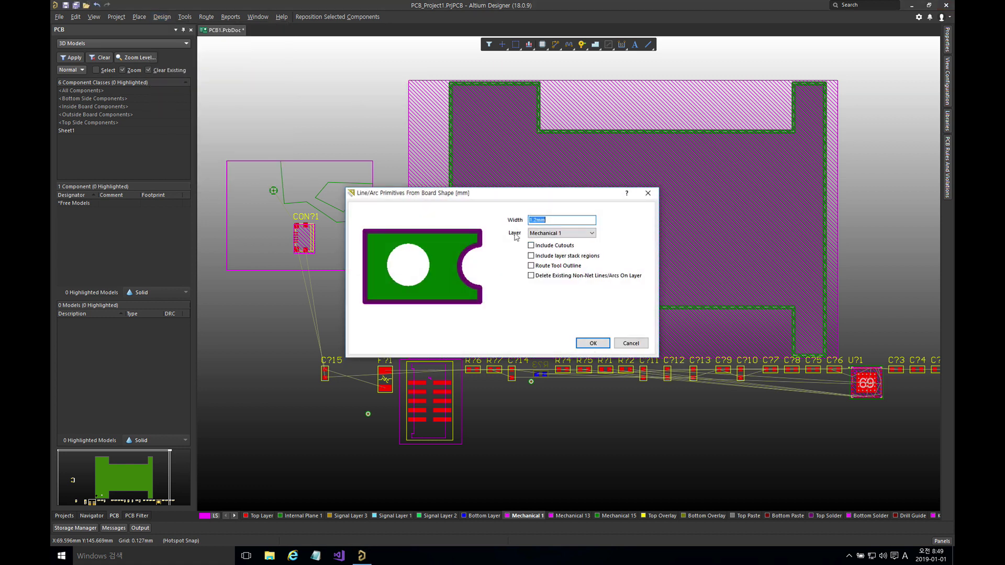
click(543, 237)
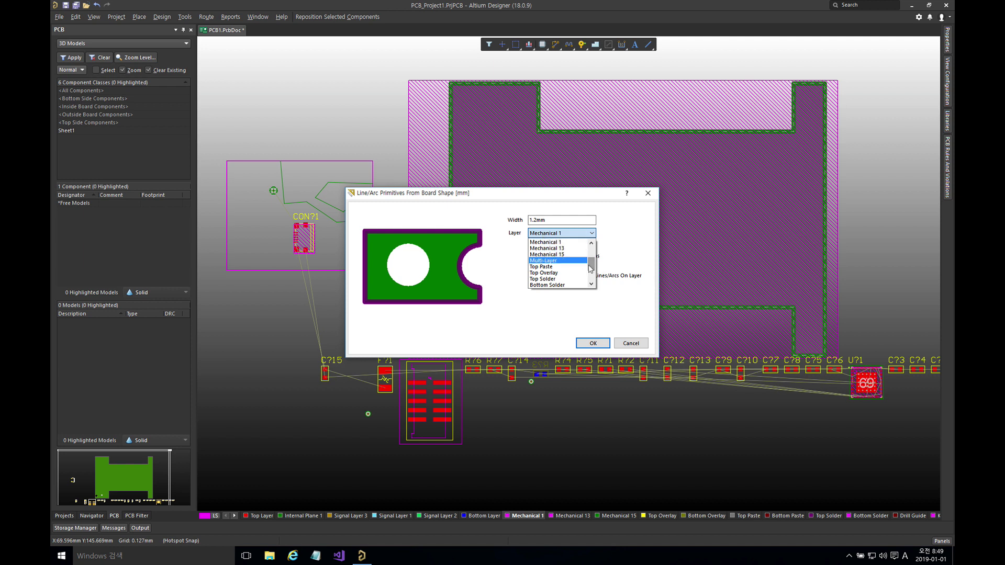
mouse_move(592, 270)
mouse_down()
mouse_move(592, 256)
mouse_move(592, 276)
mouse_up()
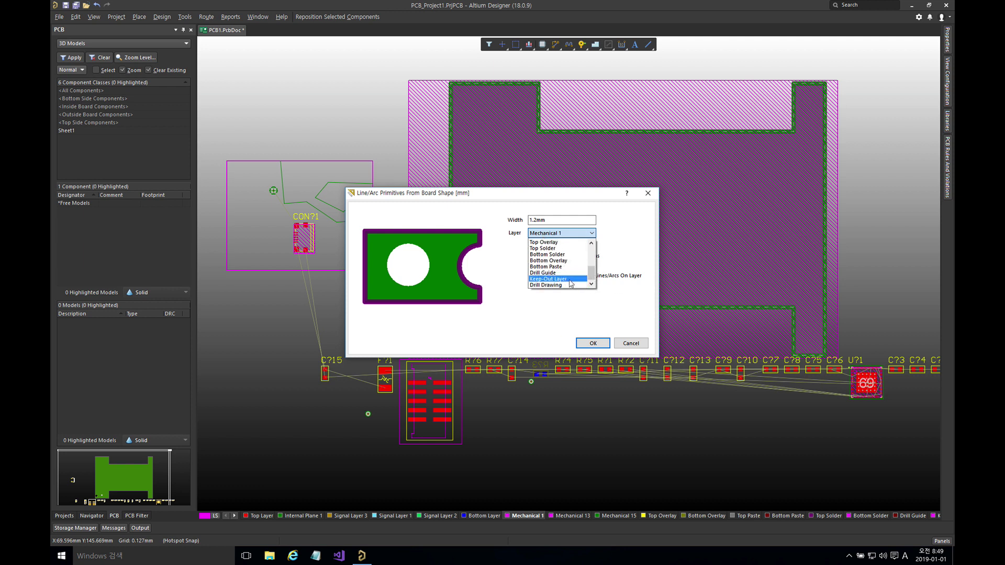
click(571, 279)
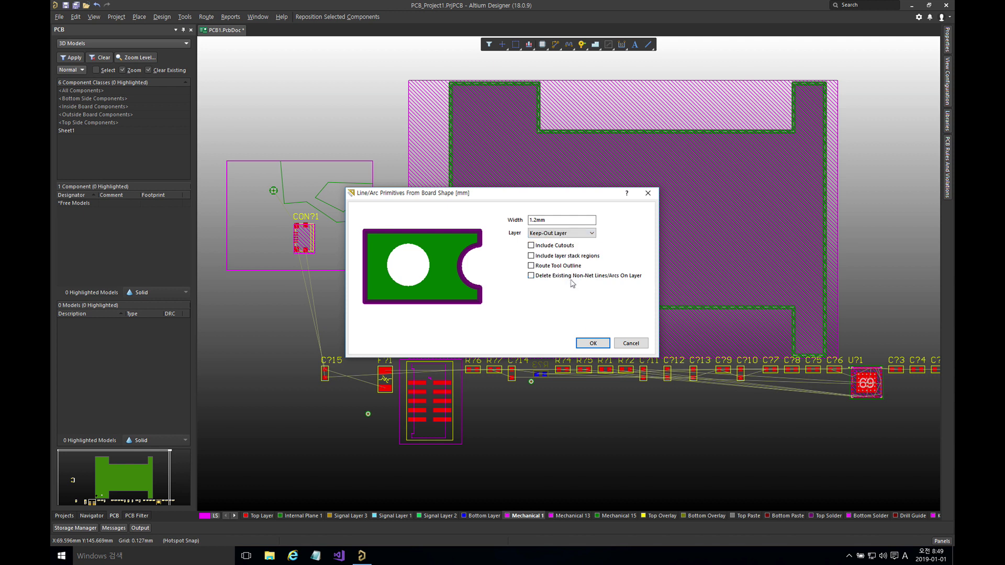
click(592, 344)
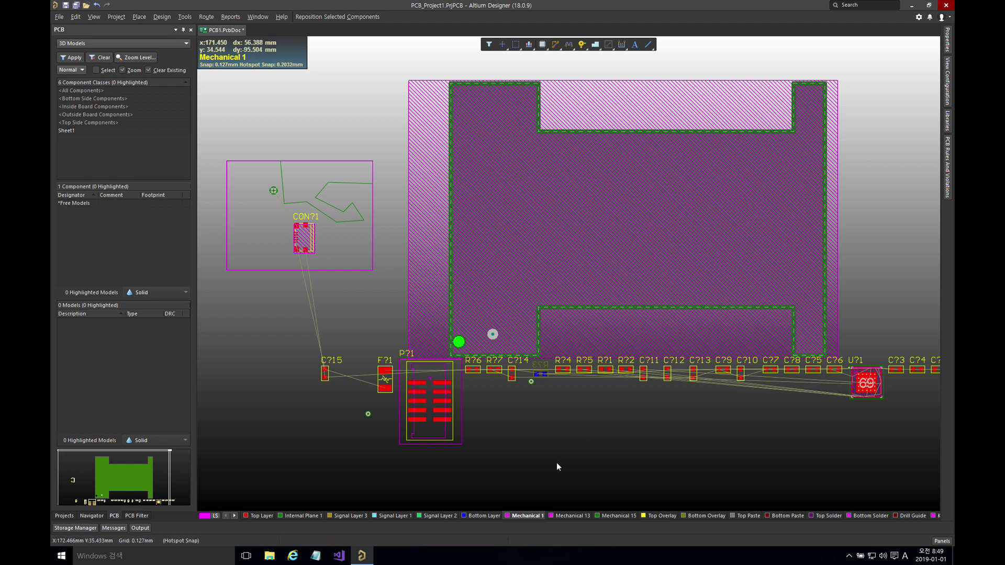
Make the Keep-Out Layer active and isolate it in single layer mode to inspect the board outline.
click(937, 516)
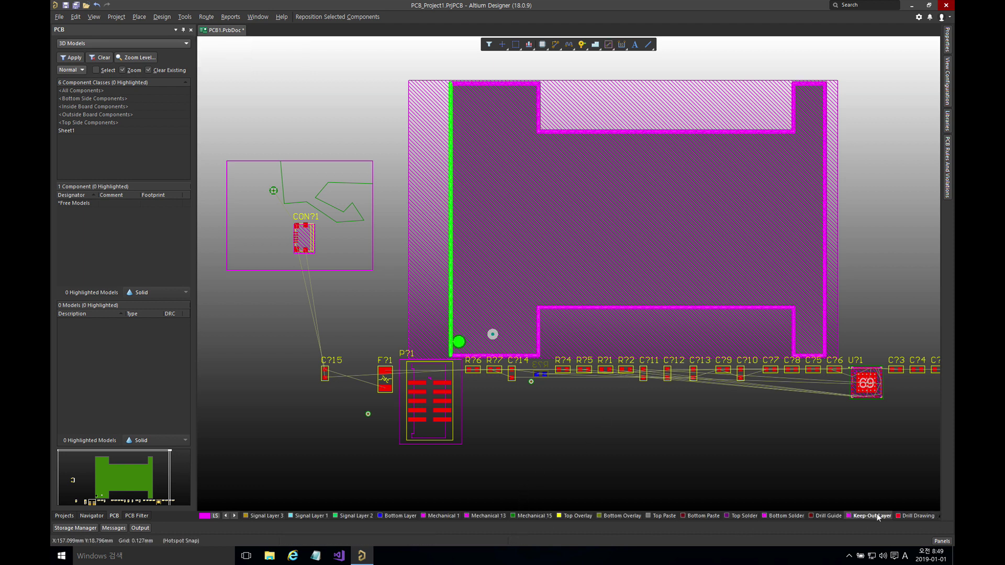
click(768, 445)
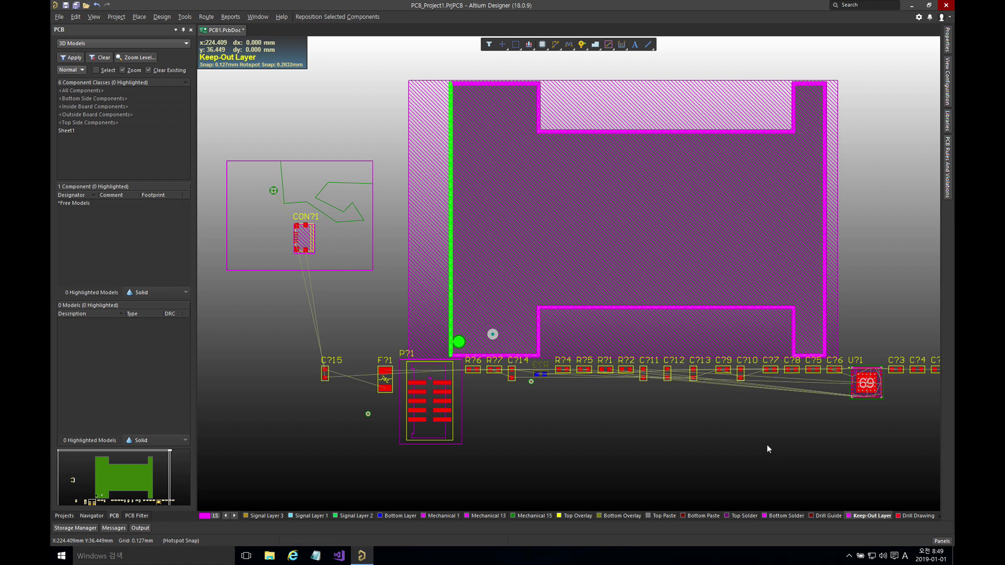
key(shift+s)
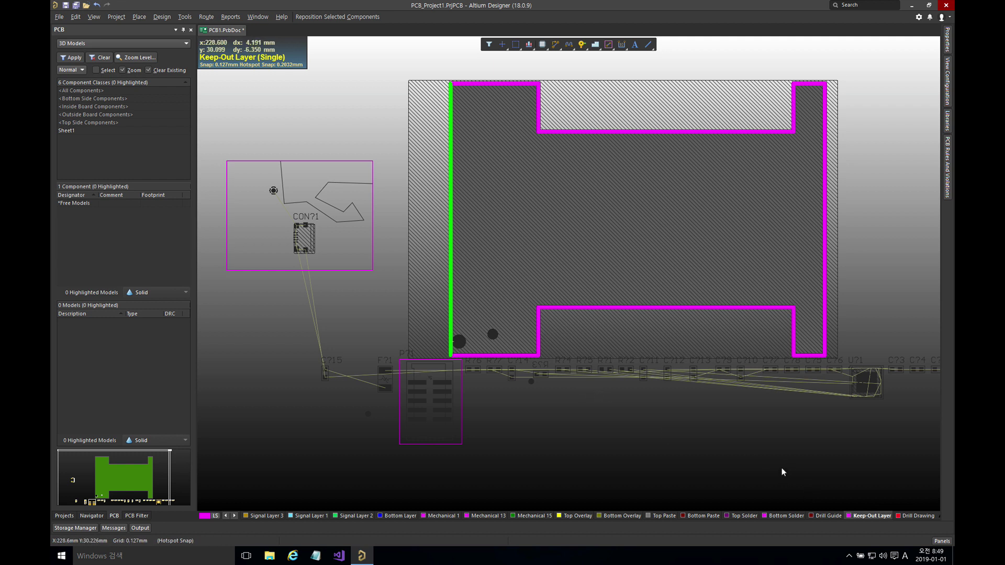
Return to the 3D view, list the free 3D models and expand the U3 STEP model to reach its body.
key(3)
shift+right_drag(626, 303, 537, 244)
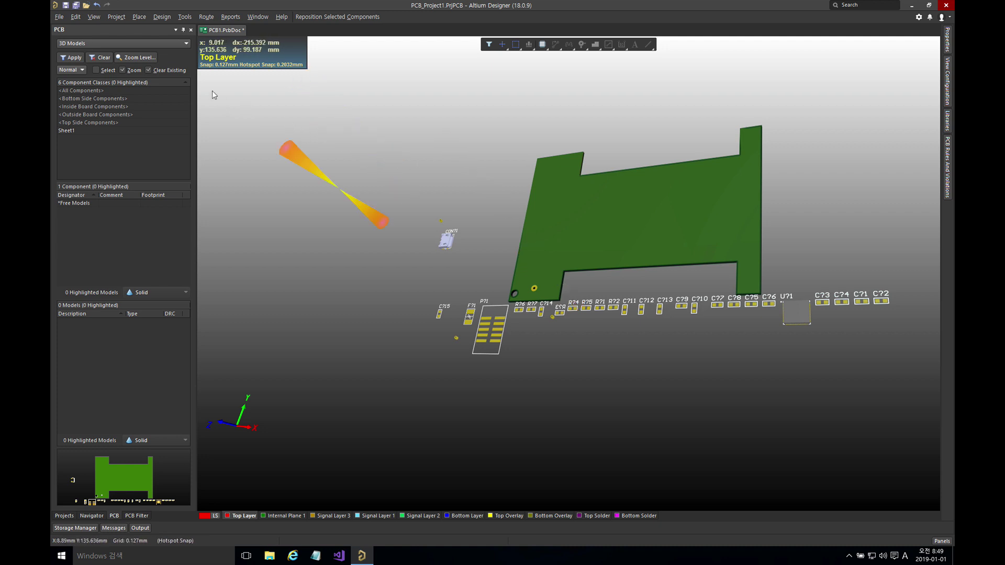
click(65, 30)
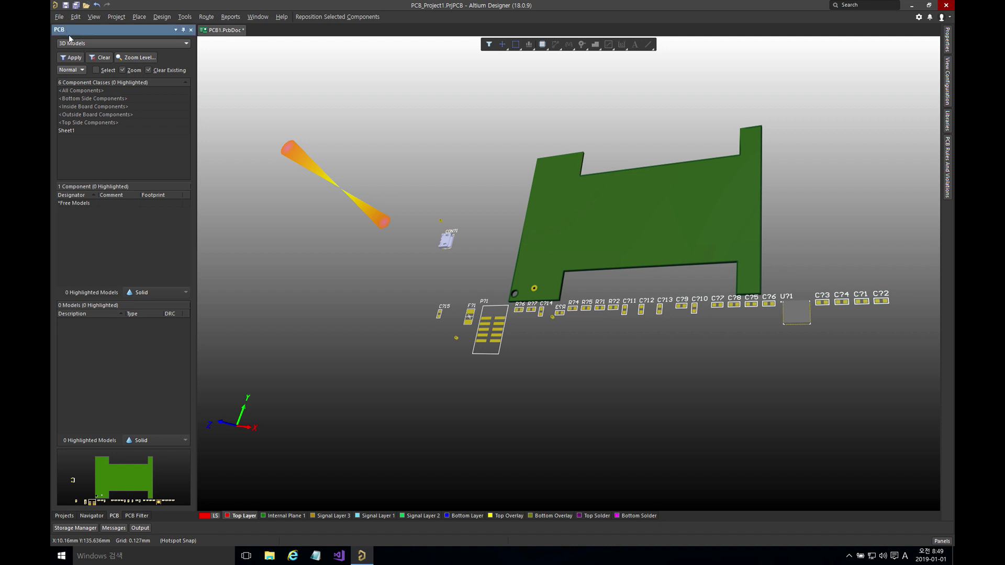
click(74, 42)
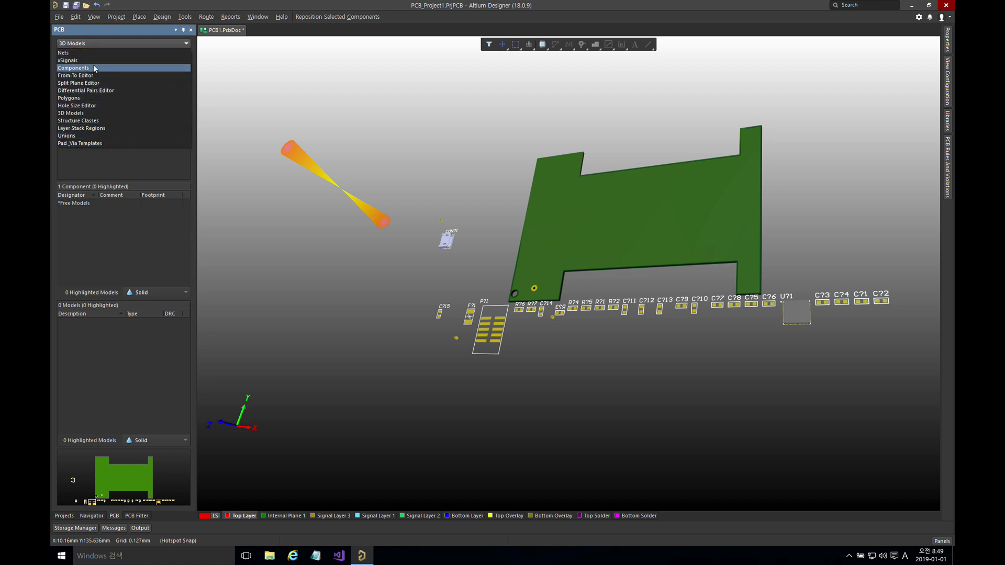
click(73, 114)
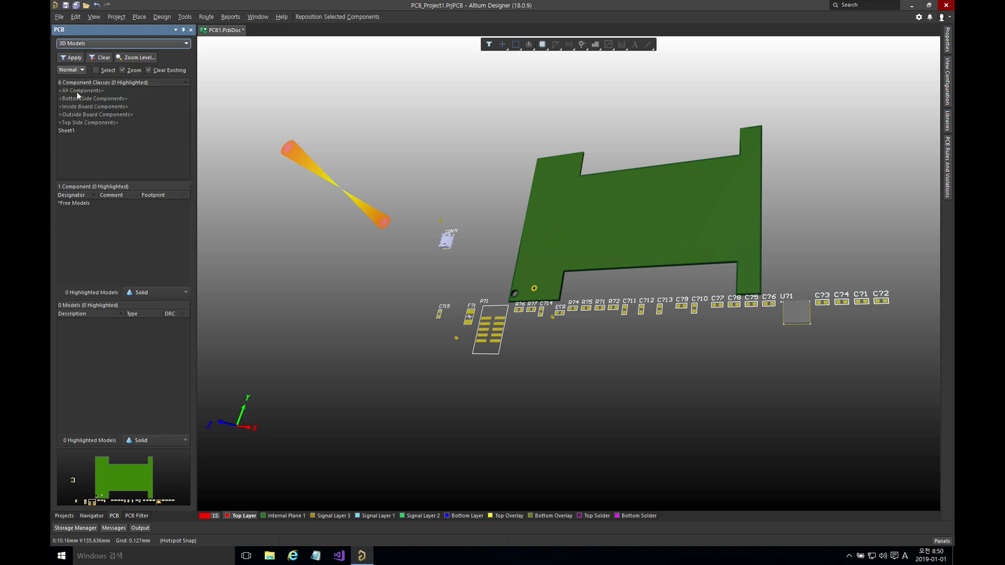
click(80, 202)
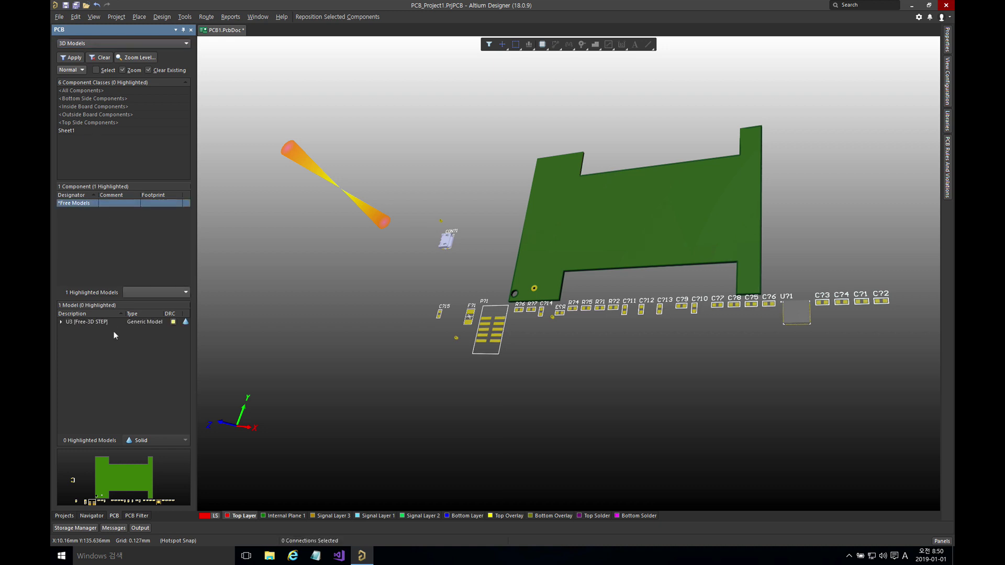
click(77, 321)
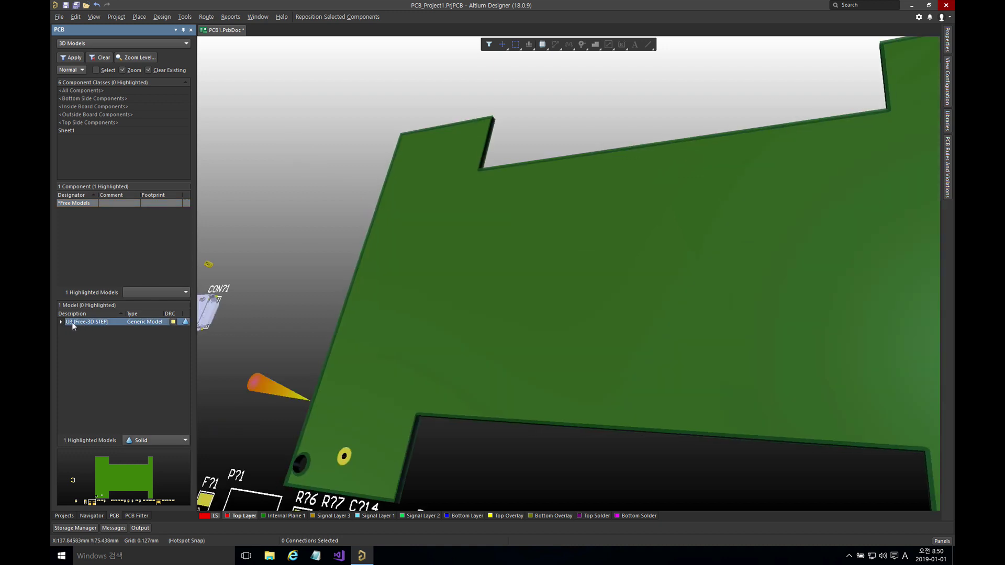
click(61, 322)
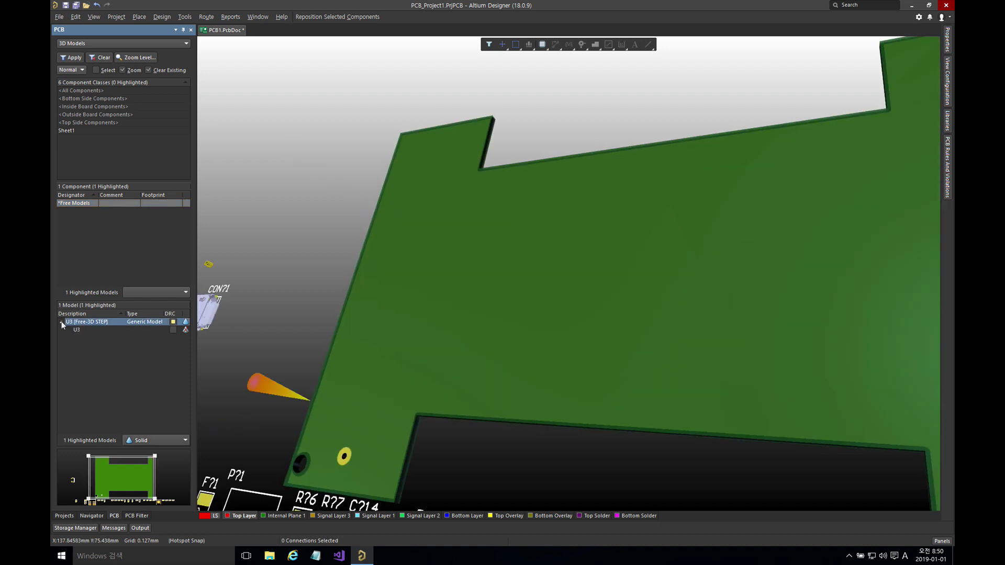
Cycle the U3 body's display from hidden through the opacity levels to solid, toggling its DRC checking on and off.
click(185, 331)
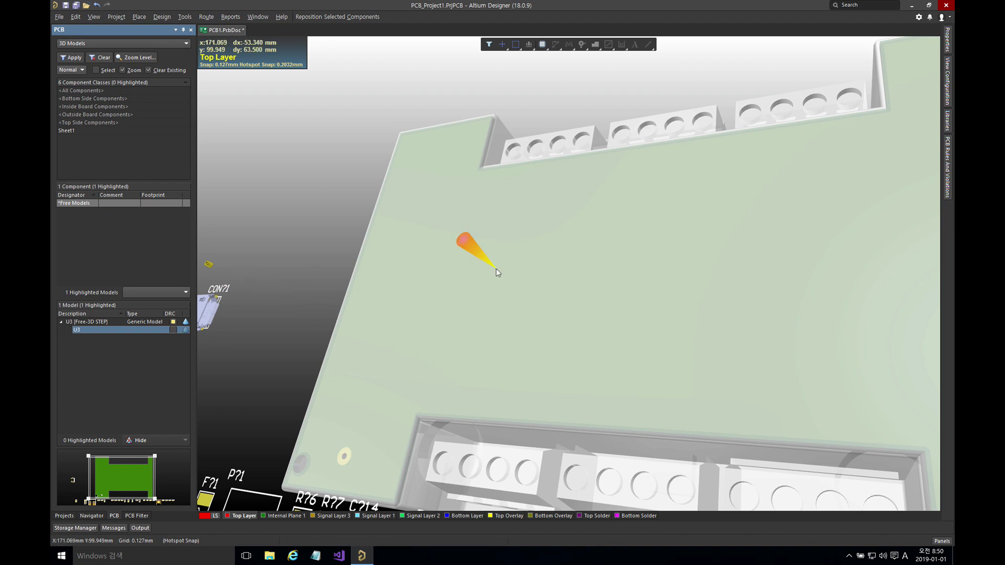
scroll(443, 291, down, 3)
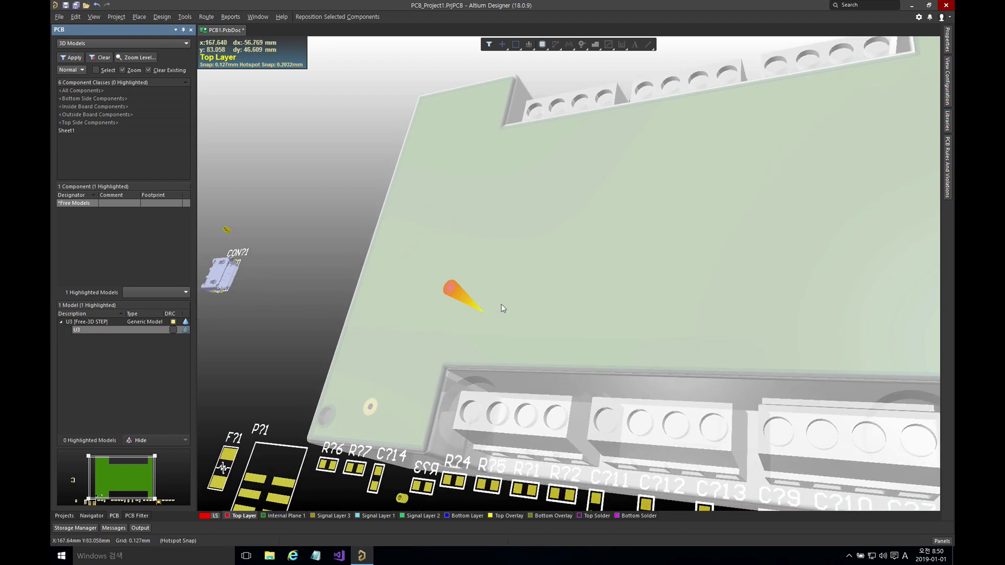
shift+right_drag(505, 270, 606, 231)
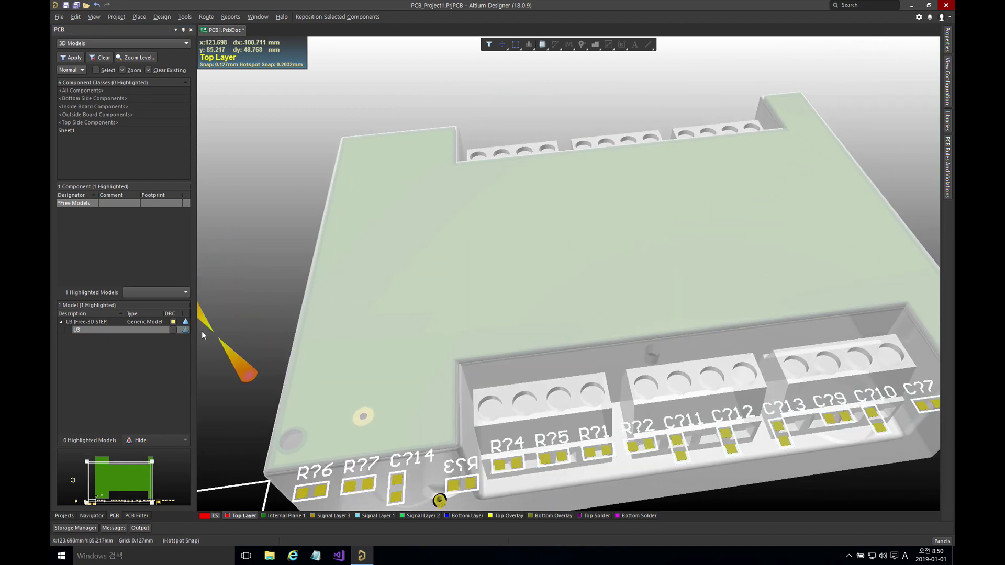
click(186, 331)
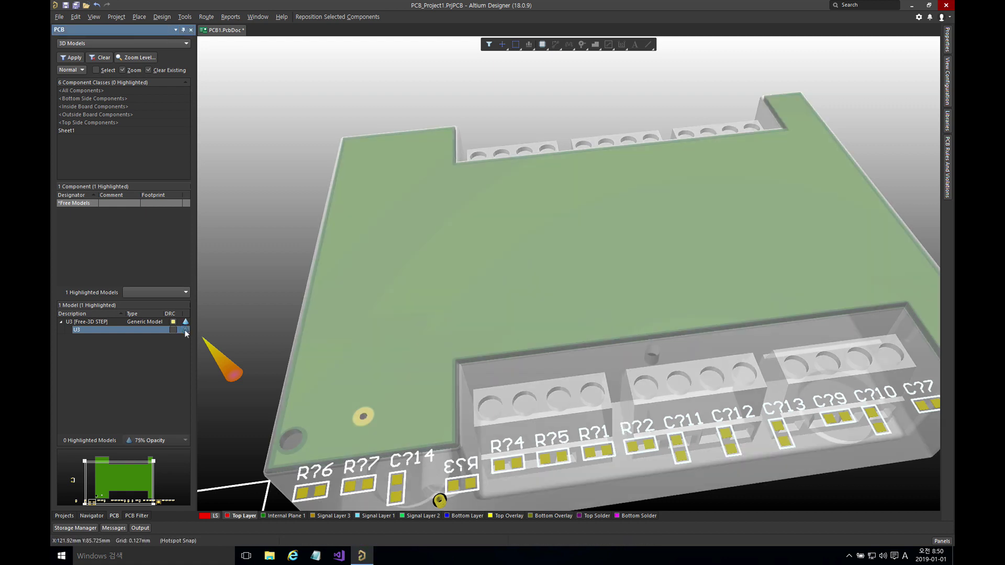
click(186, 331)
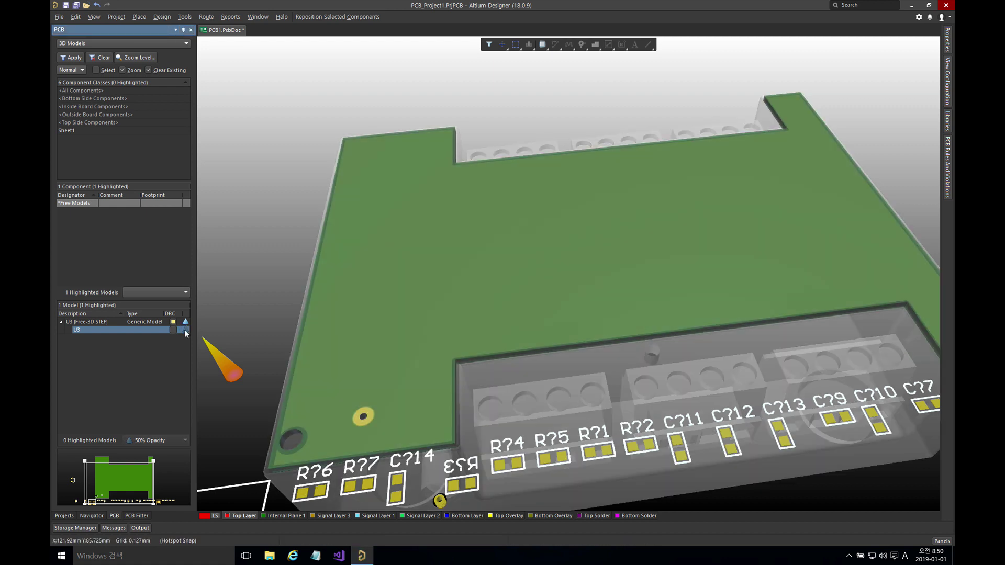
right_click(186, 333)
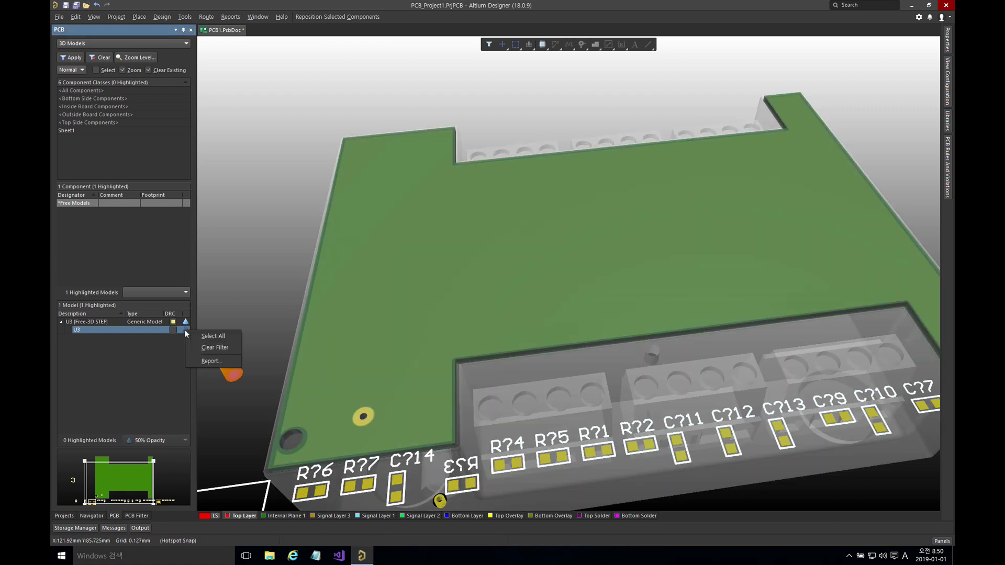
click(175, 331)
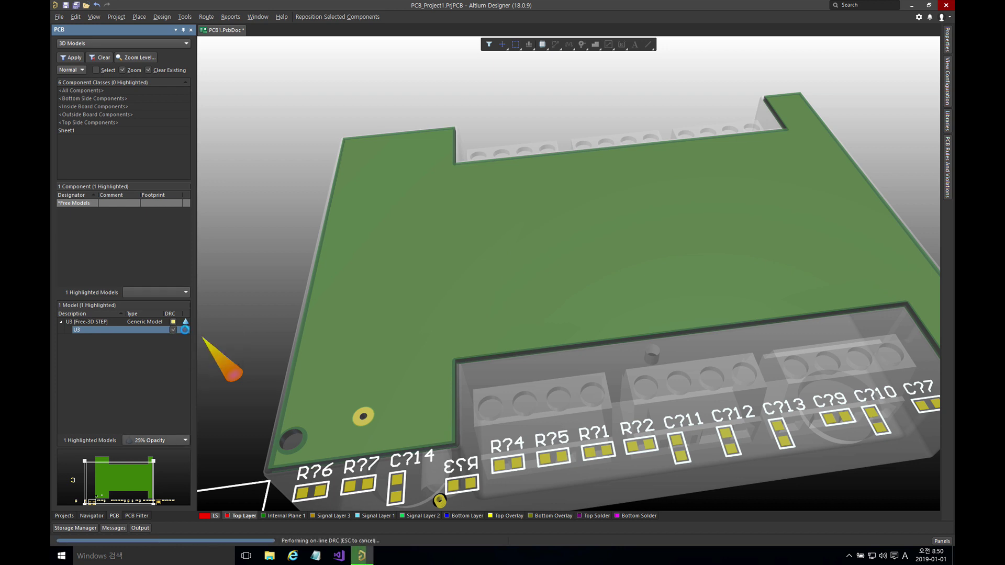
click(184, 330)
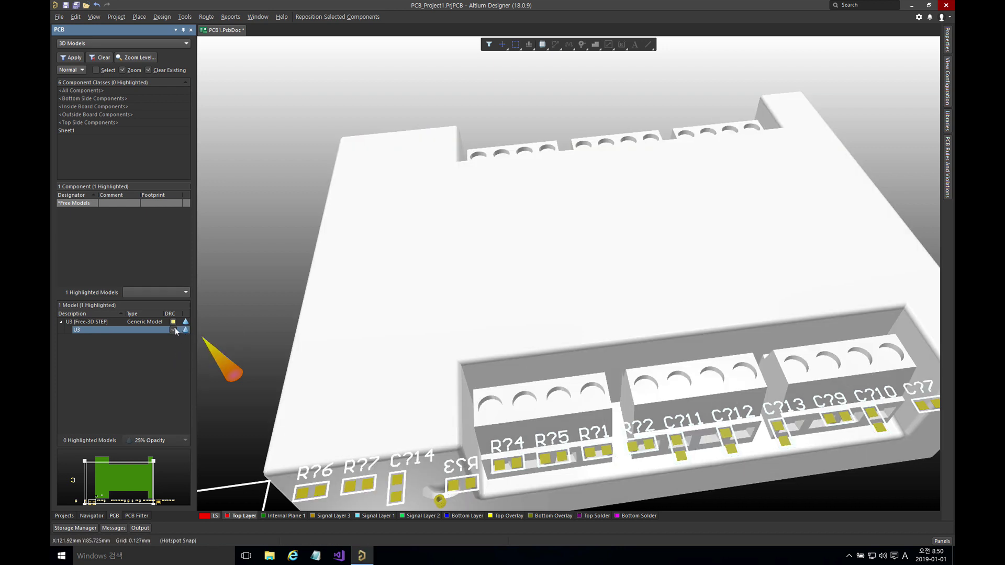
click(176, 331)
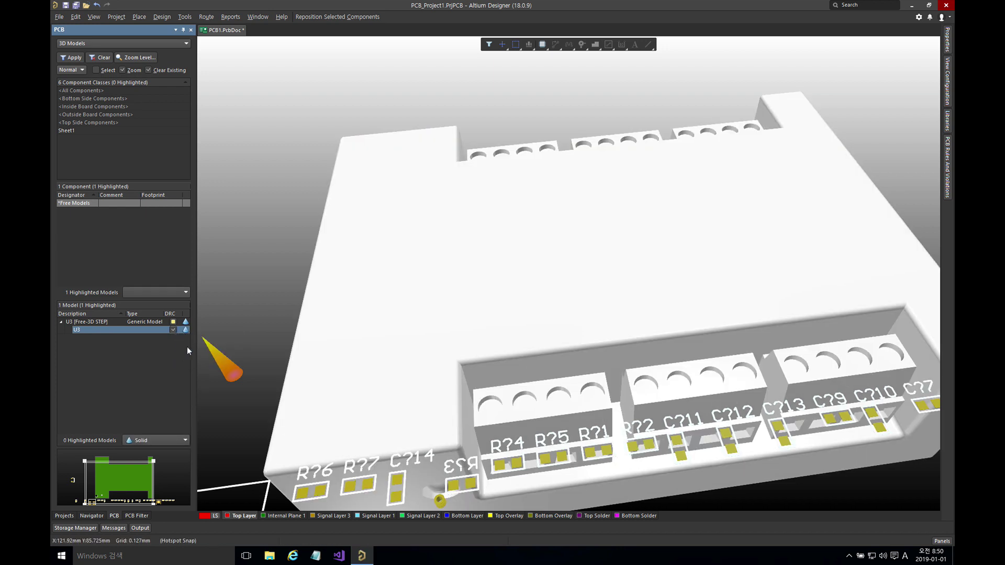
Set the U3 body's display to 50% opacity and leave its DRC checking off.
click(149, 441)
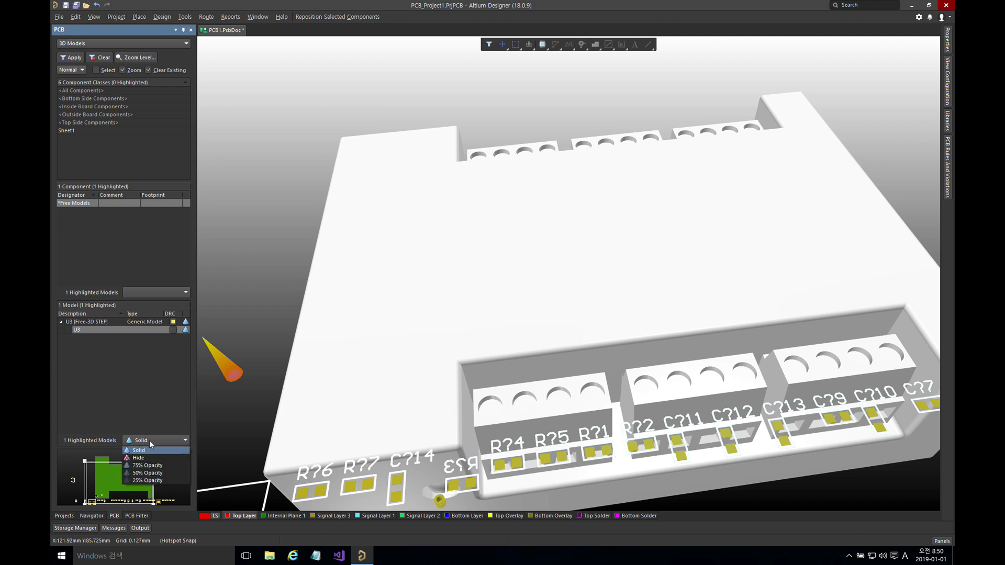
click(153, 472)
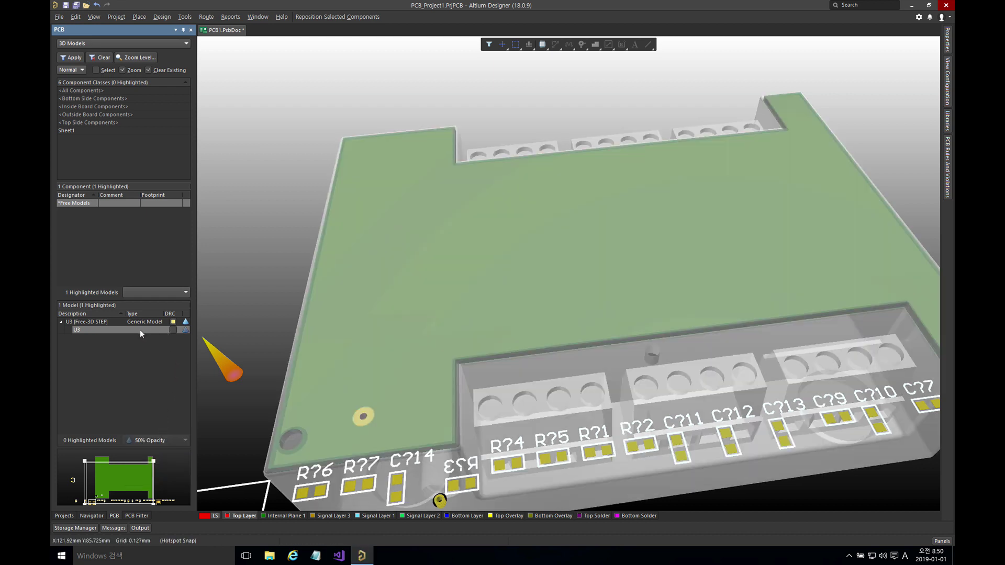
click(173, 331)
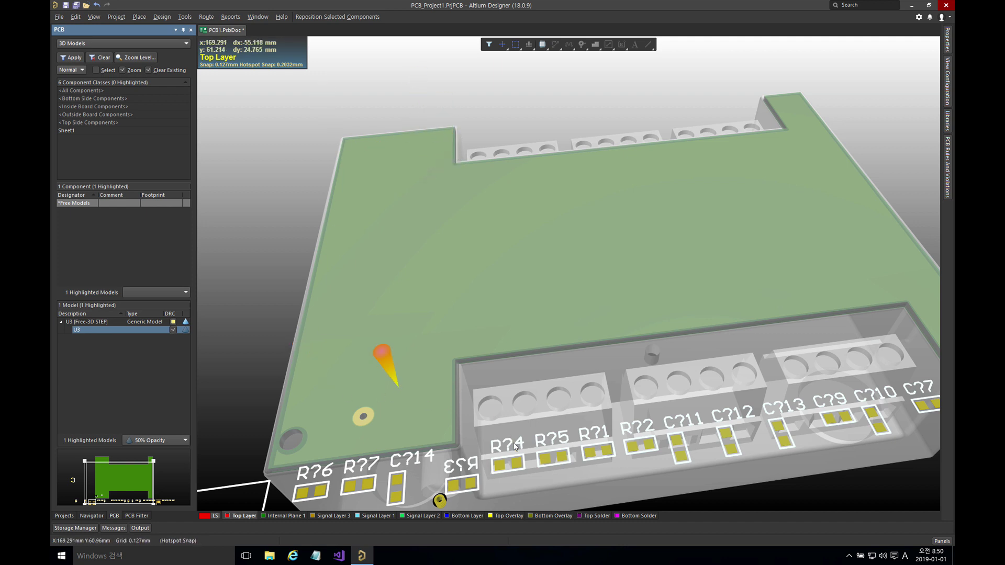
click(487, 445)
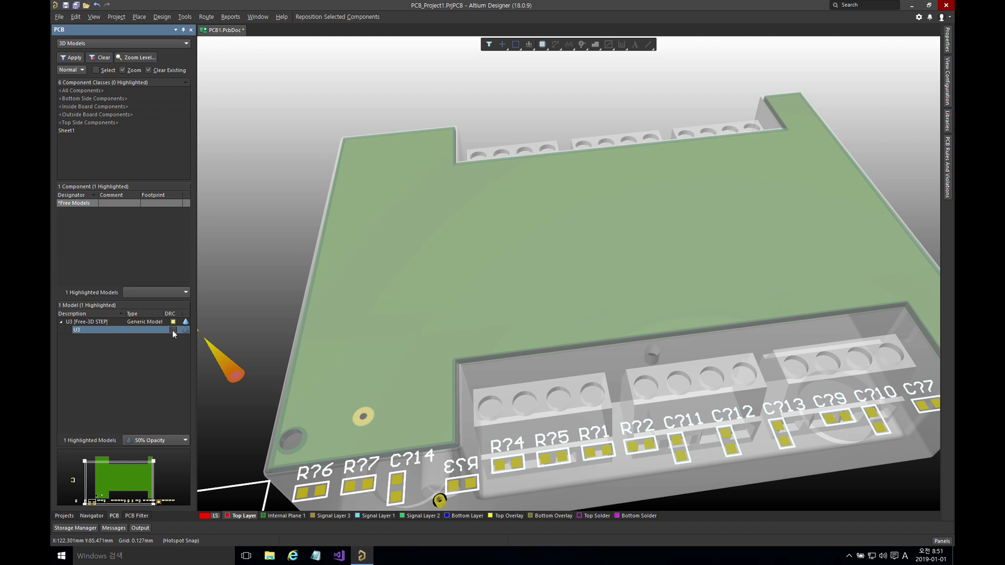
right_drag(617, 307, 667, 316)
mouse_move(599, 305)
right_down()
mouse_move(617, 299)
mouse_move(595, 293)
right_up()
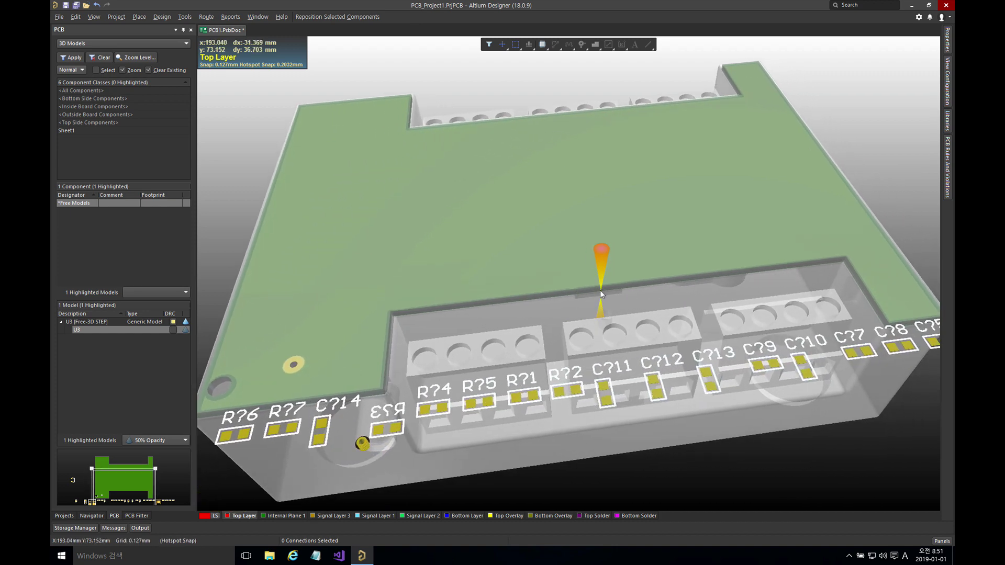
right_click(582, 258)
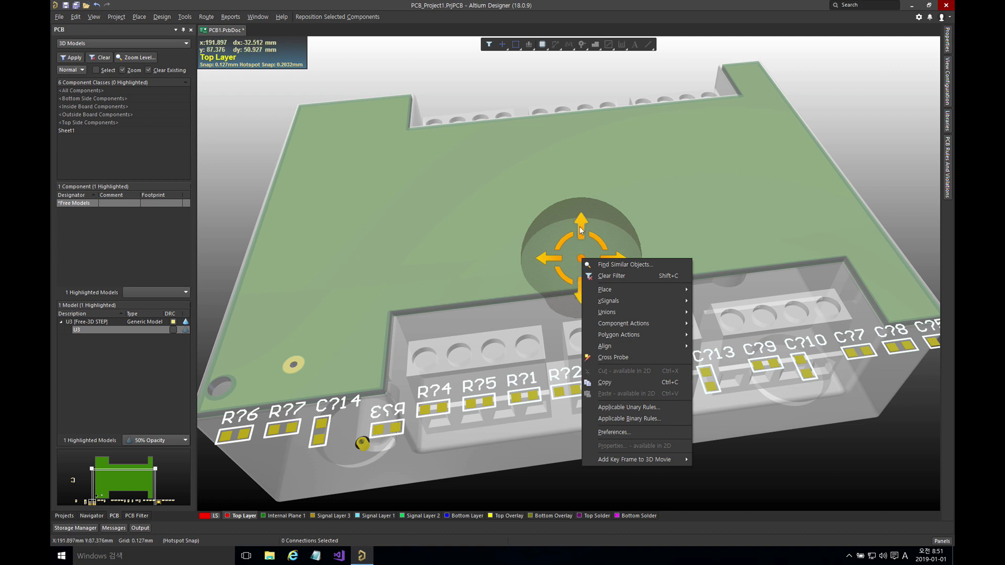
key(Escape)
mouse_move(580, 223)
shift+right_down()
mouse_move(579, 214)
mouse_move(578, 264)
mouse_move(579, 222)
shift+right_up()
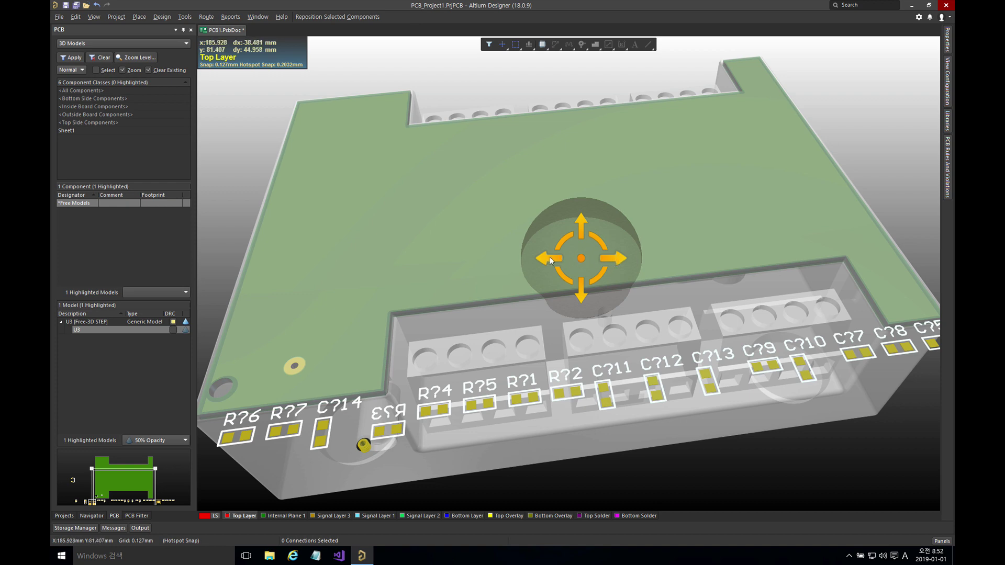
Orbit and zoom the 3D view to examine how the board fits inside the semi-transparent enclosure.
mouse_move(551, 261)
shift+right_down()
mouse_move(598, 258)
mouse_move(525, 257)
mouse_move(559, 258)
shift+right_up()
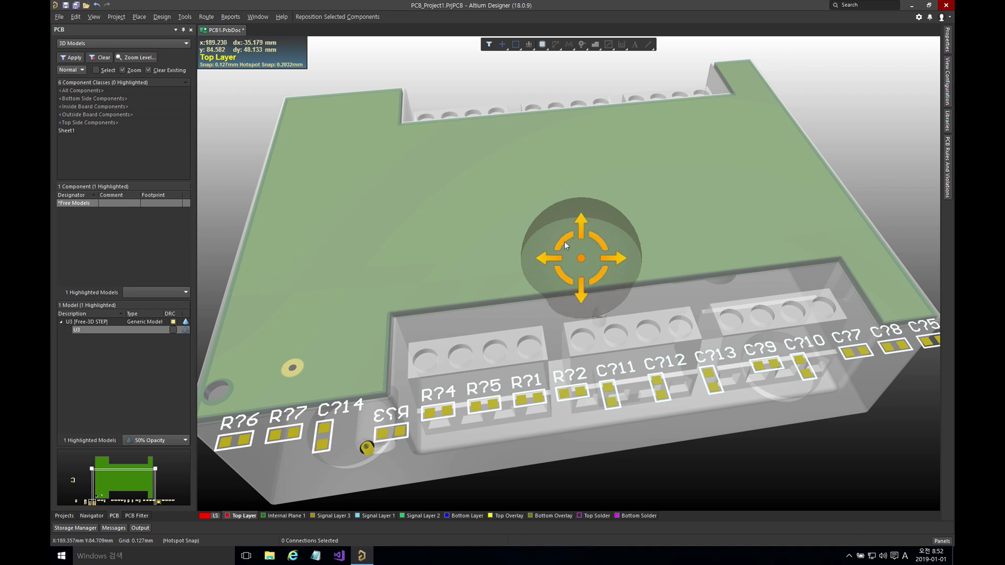
mouse_move(565, 241)
shift+right_down()
mouse_move(562, 269)
mouse_move(567, 242)
shift+right_up()
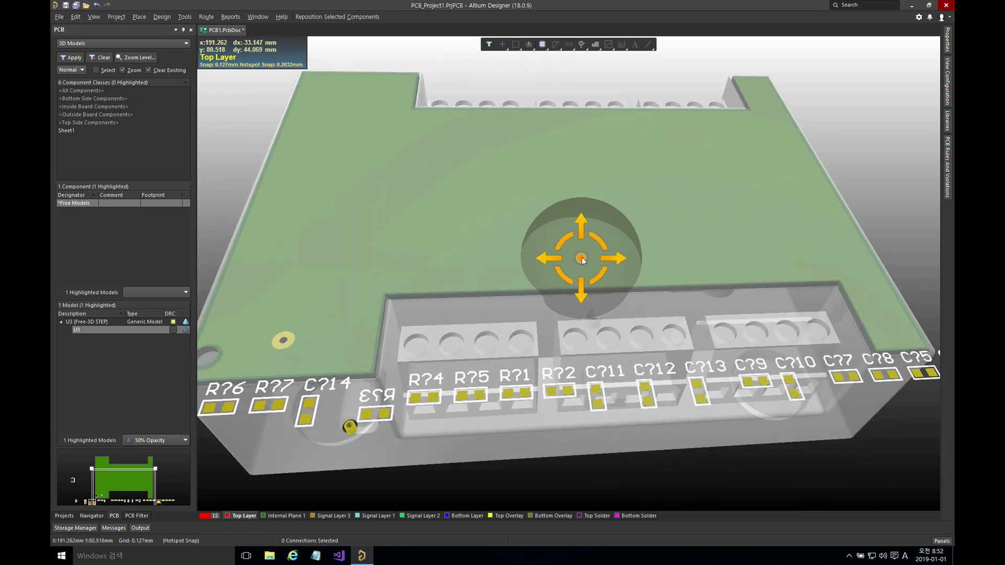
mouse_move(581, 261)
shift+right_down()
mouse_move(634, 246)
mouse_move(645, 279)
mouse_move(503, 253)
mouse_move(516, 217)
mouse_move(595, 227)
mouse_move(578, 263)
shift+right_up()
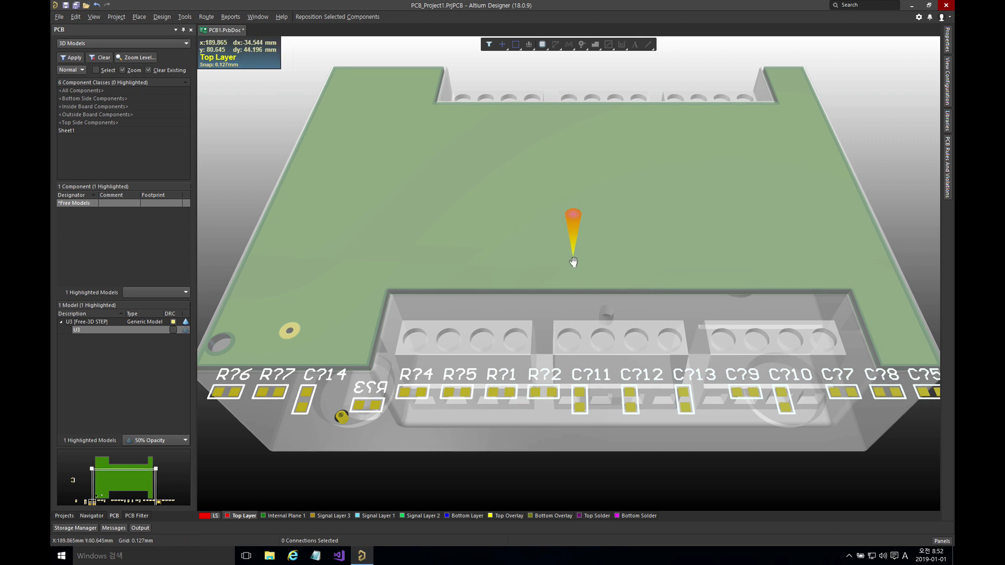
ctrl+scroll(573, 260, up, 8)
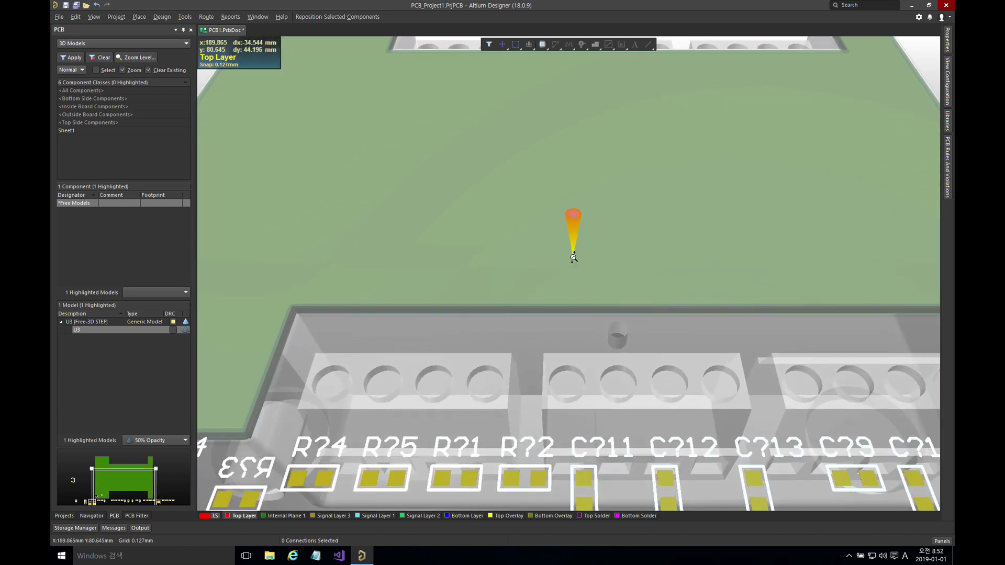
ctrl+scroll(574, 257, down, 8)
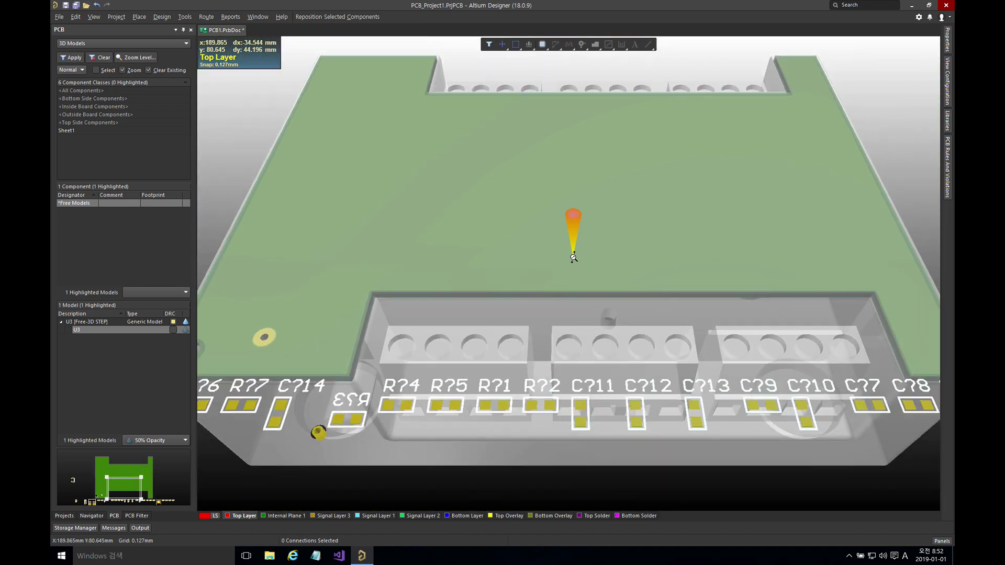
Flip the board to inspect the enclosure from its underside, and flip it back to the top side.
key(v)
key(b)
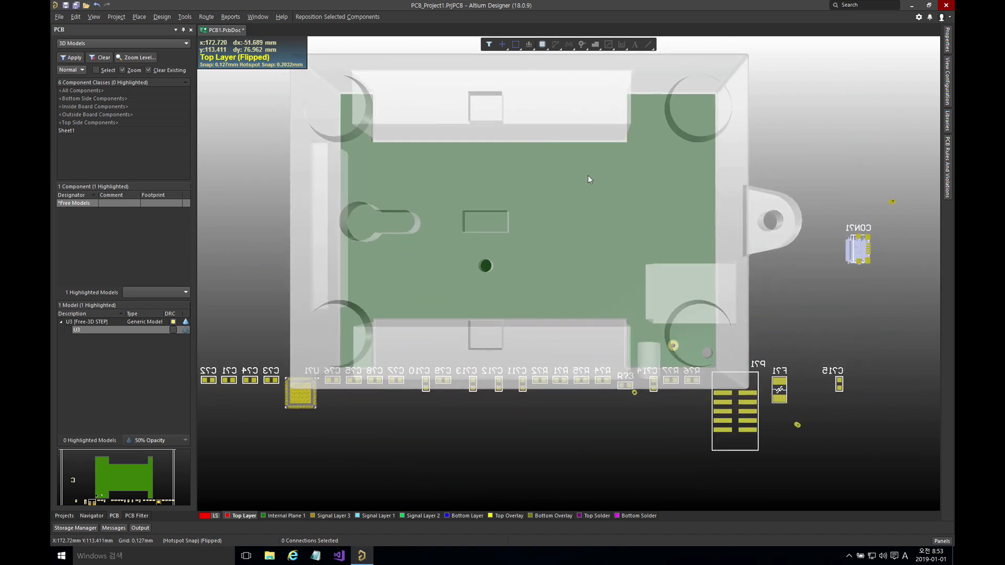
right_click(588, 175)
key(Escape)
key(v)
key(b)
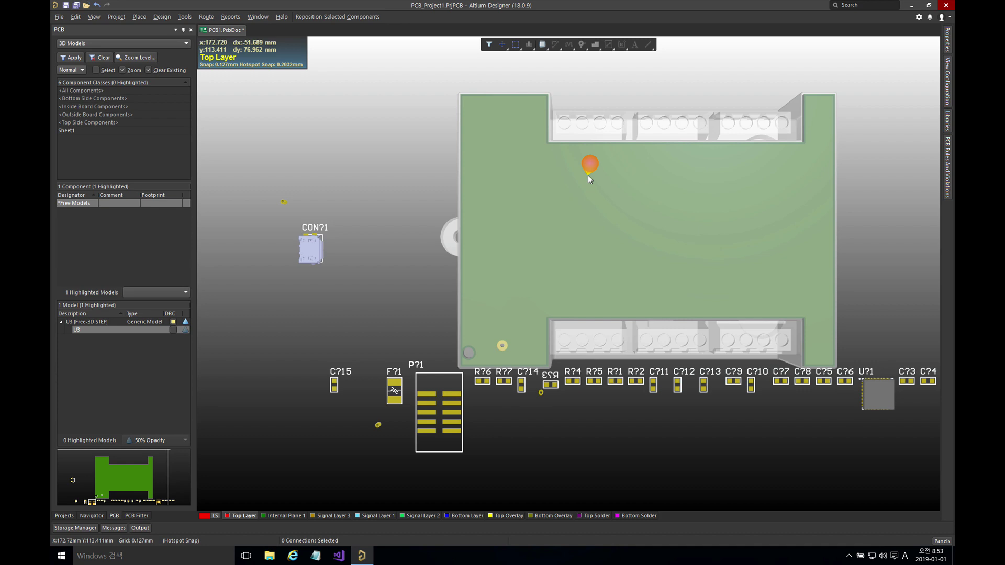
Tilt the 3D view to check the enclosure at an angle, and restore the straight top-down orientation.
shift+right_drag(632, 248, 530, 86)
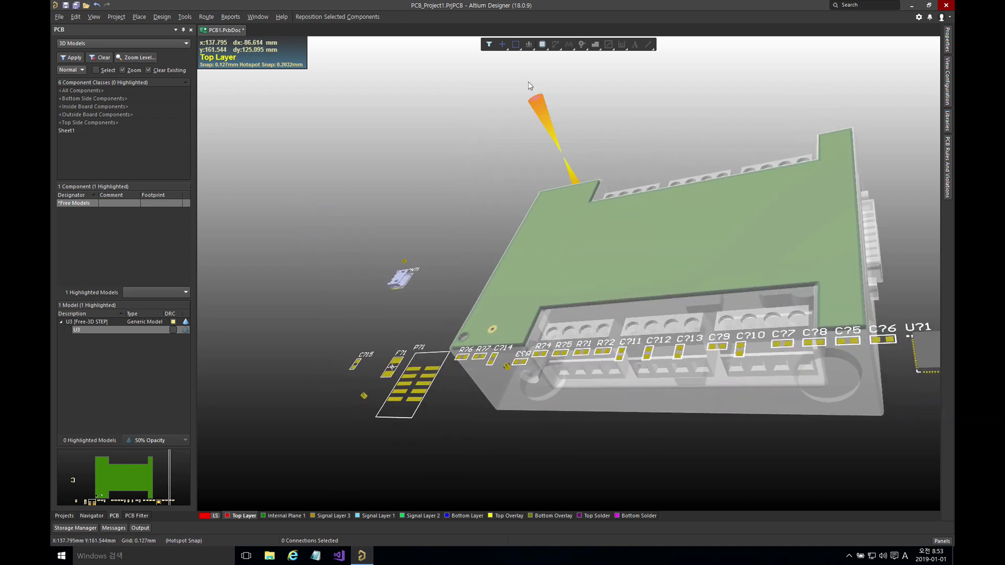
key(0)
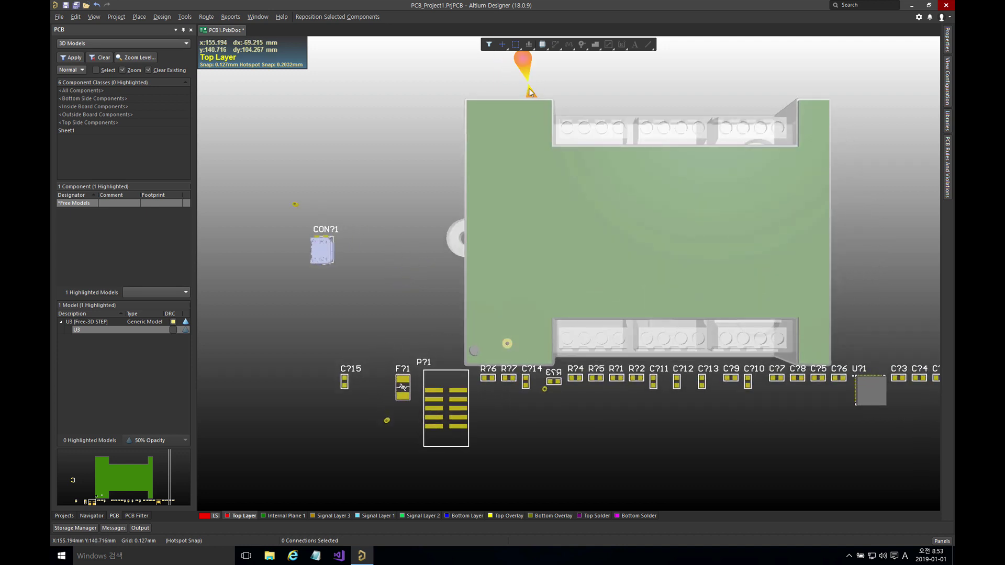
right_drag(670, 255, 637, 256)
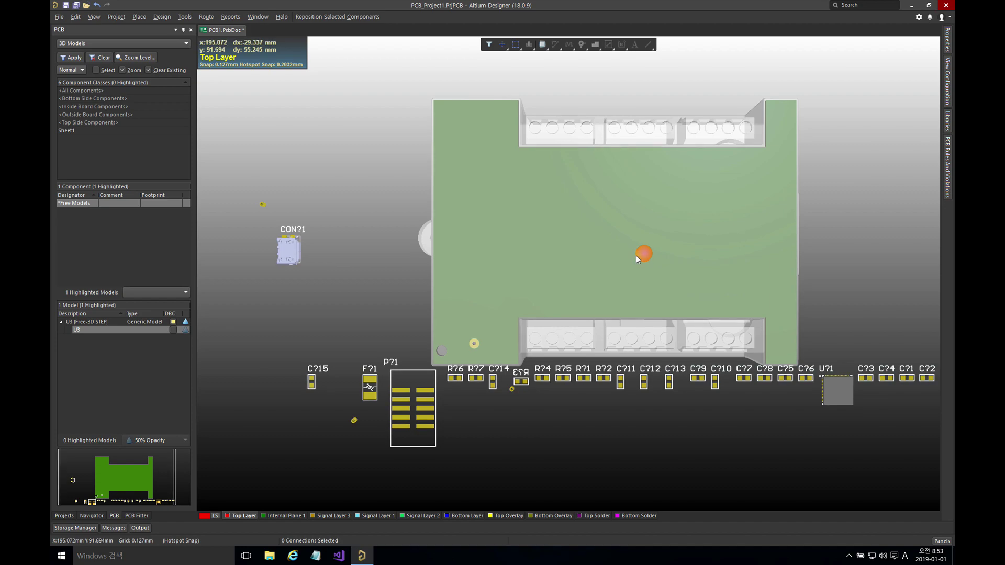